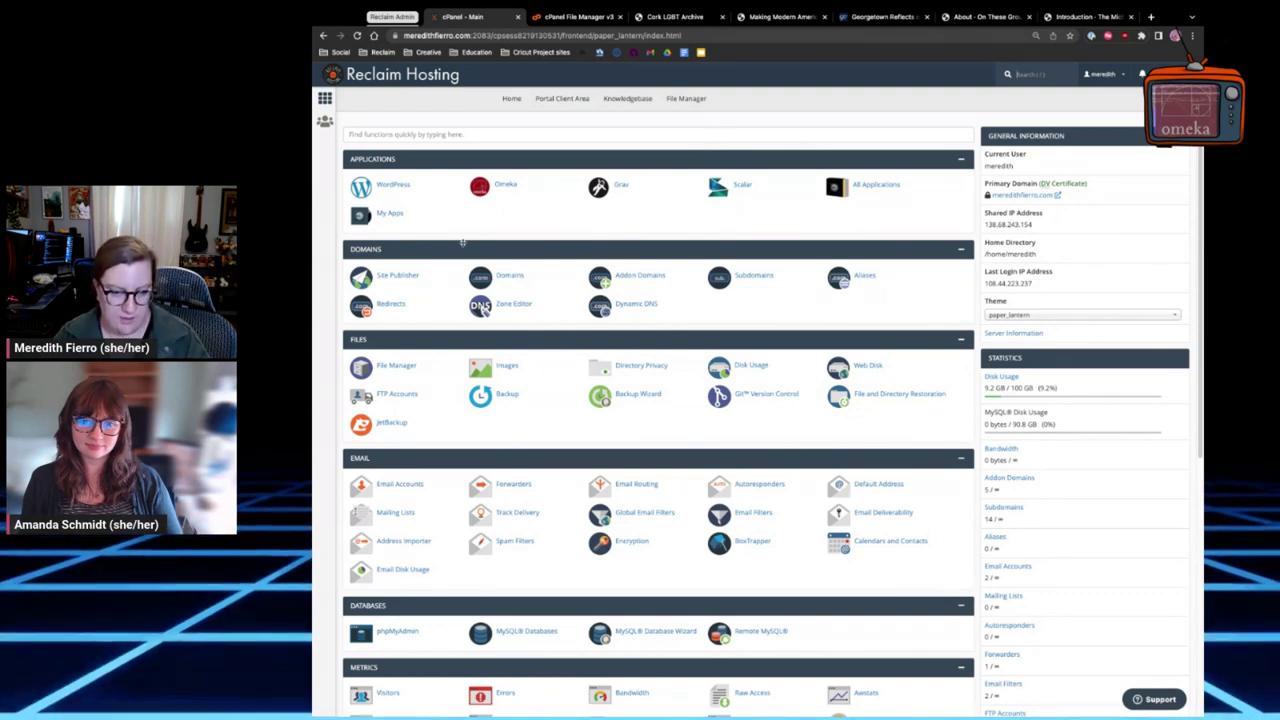
Step: Open Installatron's My Apps applications browser from cPanel's Applications section
left_click(389, 213)
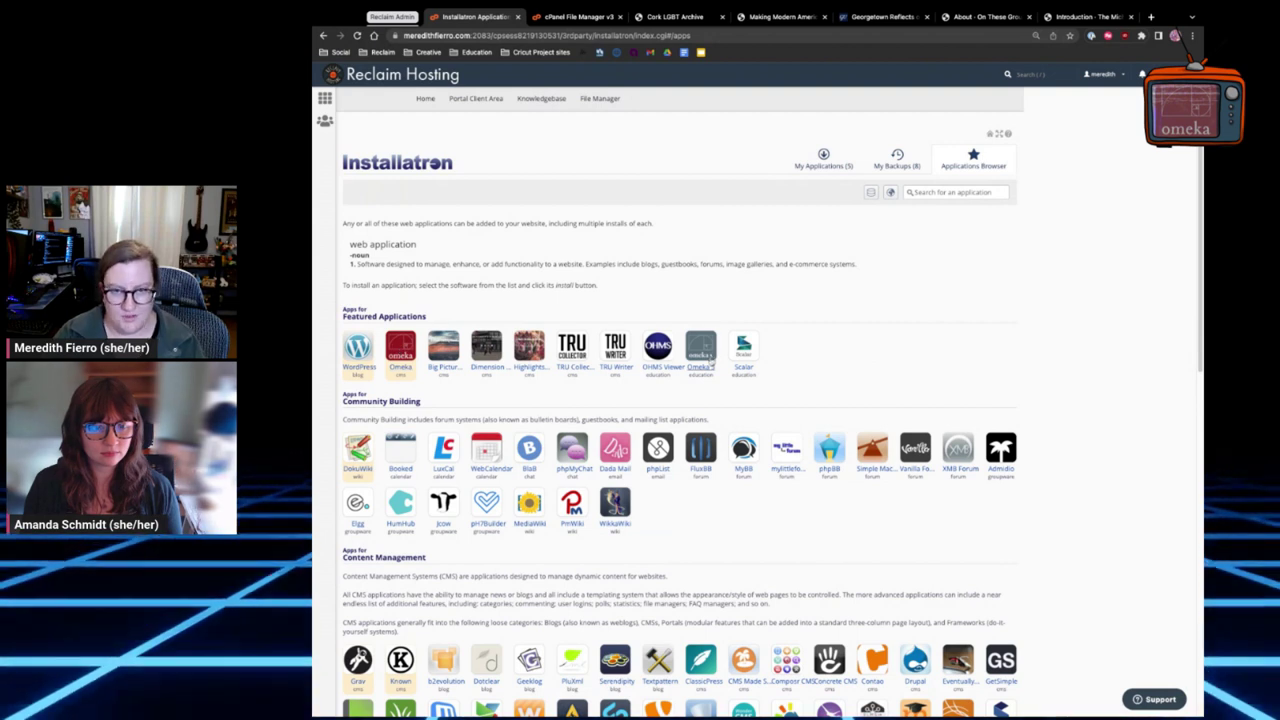
Step: Start the Omeka 3.1 install wizard from the Omeka application page
left_click(402, 350)
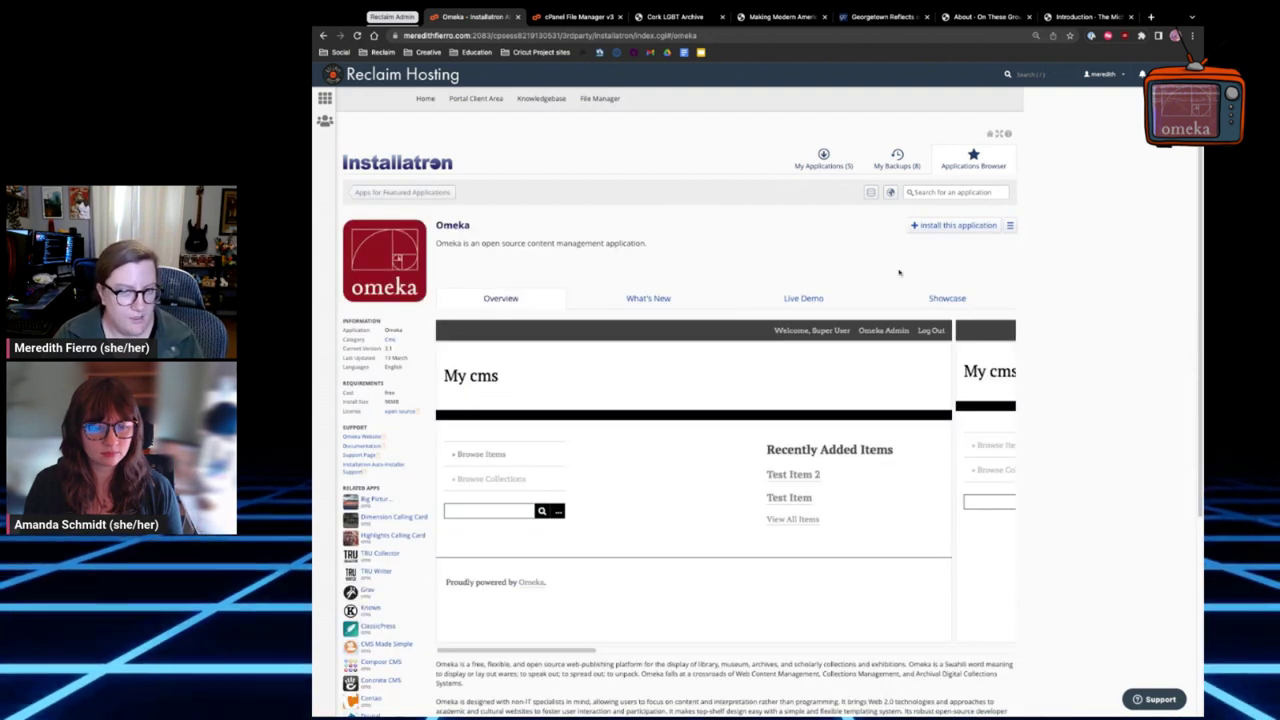
left_click(945, 229)
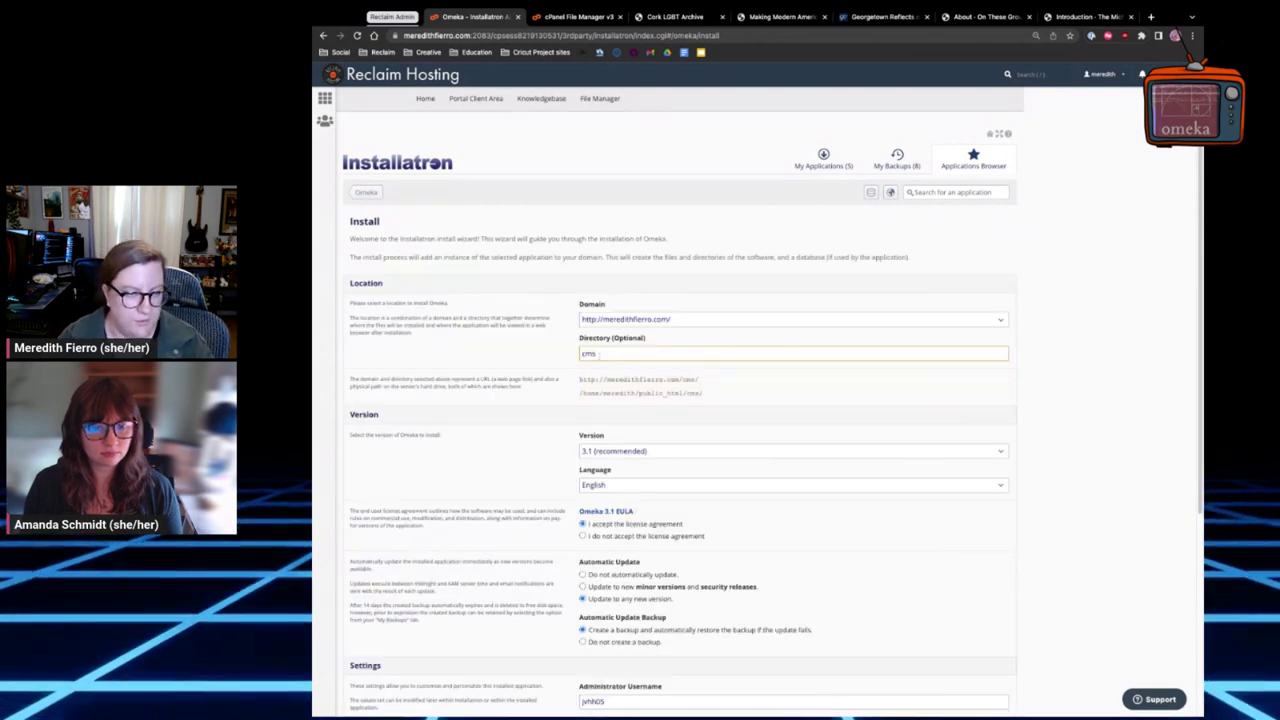
scroll(605, 297, "down", 1)
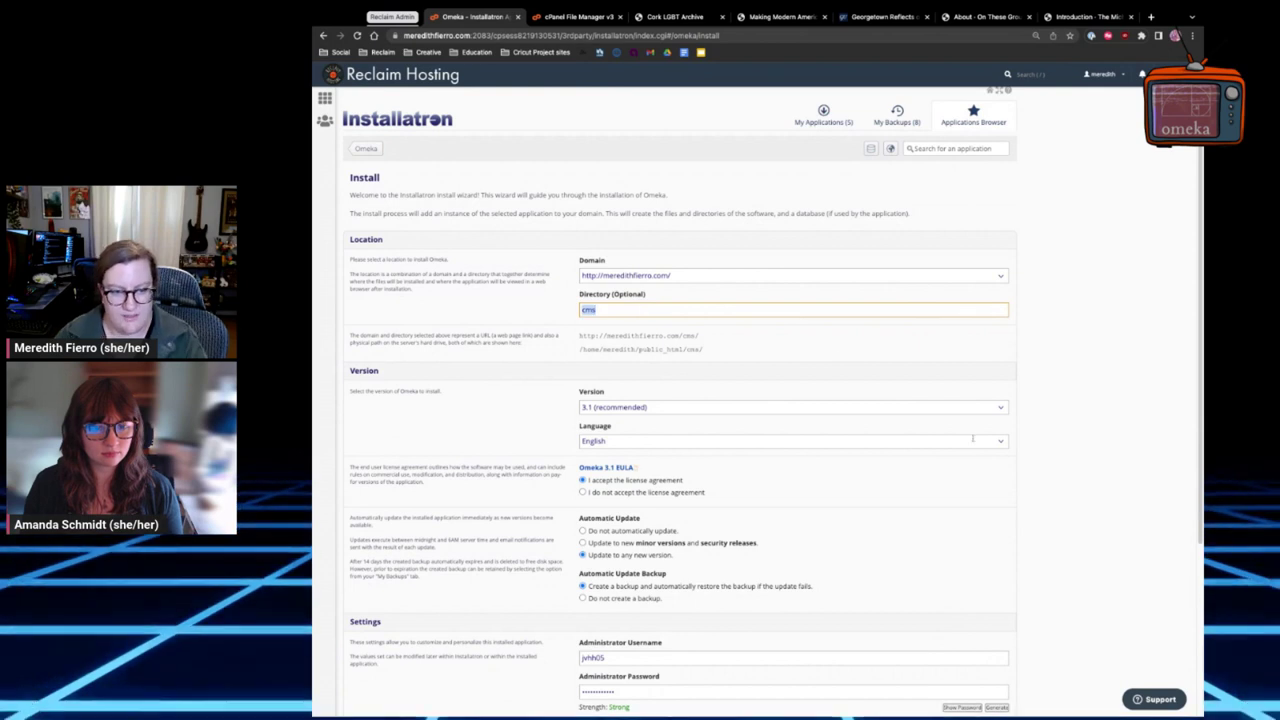
scroll(982, 447, "down", 2)
Step: Replace the preset administrator username and password with new ones, then install
double_click(605, 568)
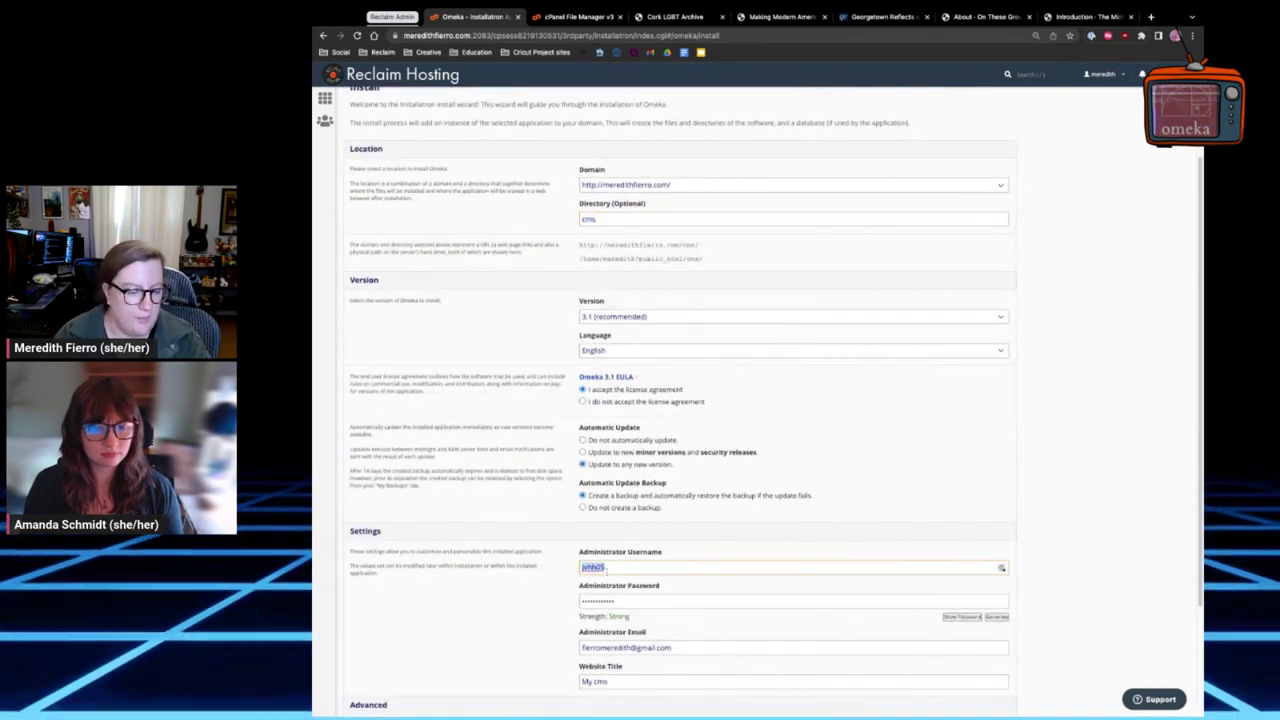
type("meredith")
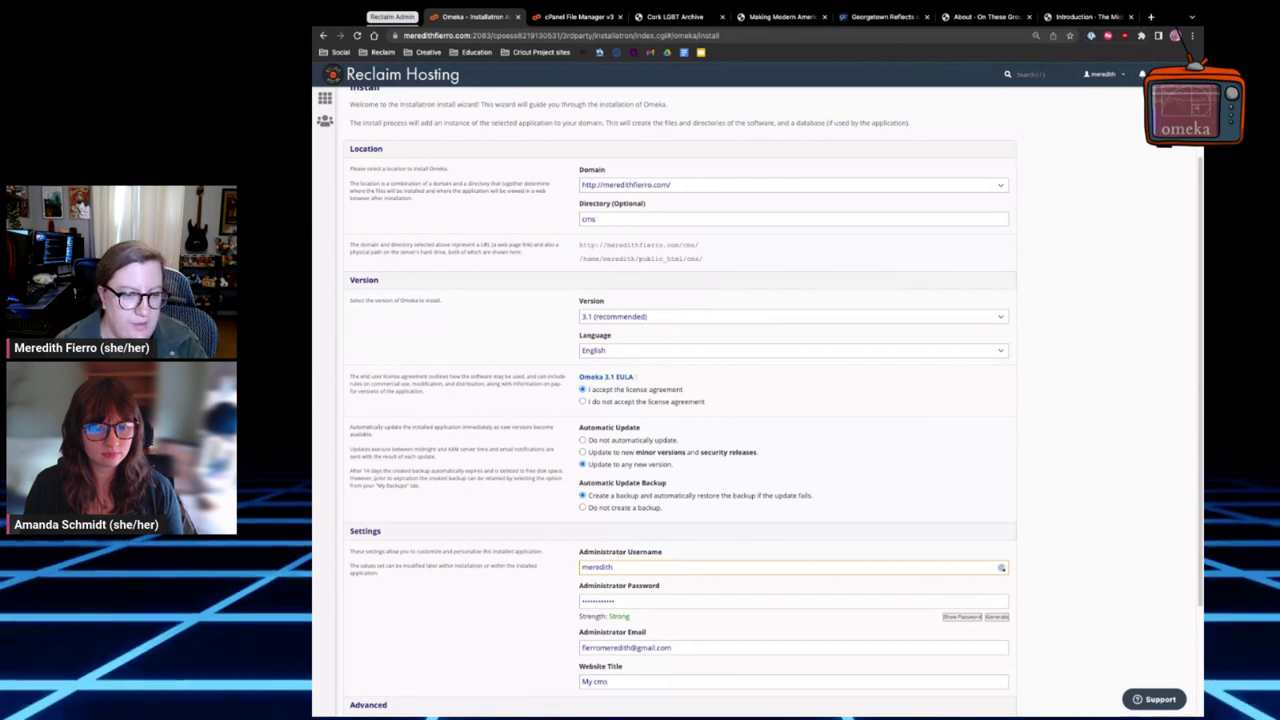
key("Tab")
type("a")
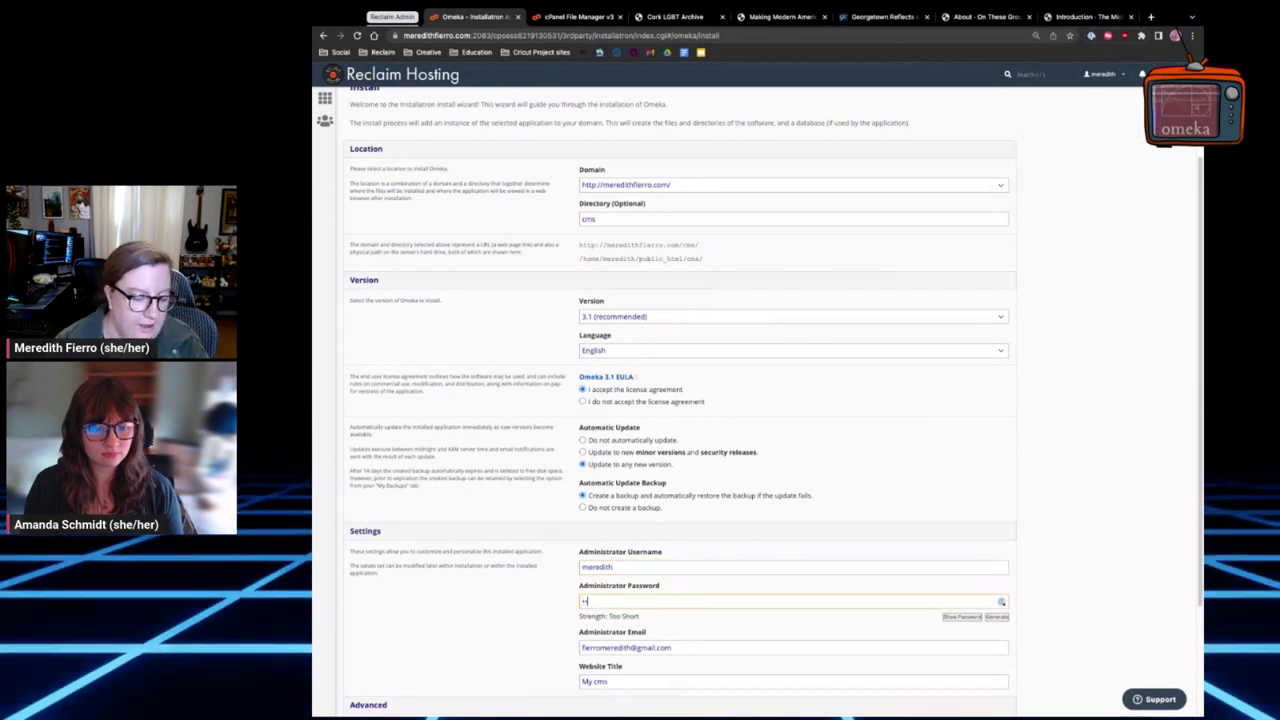
type("•••••••")
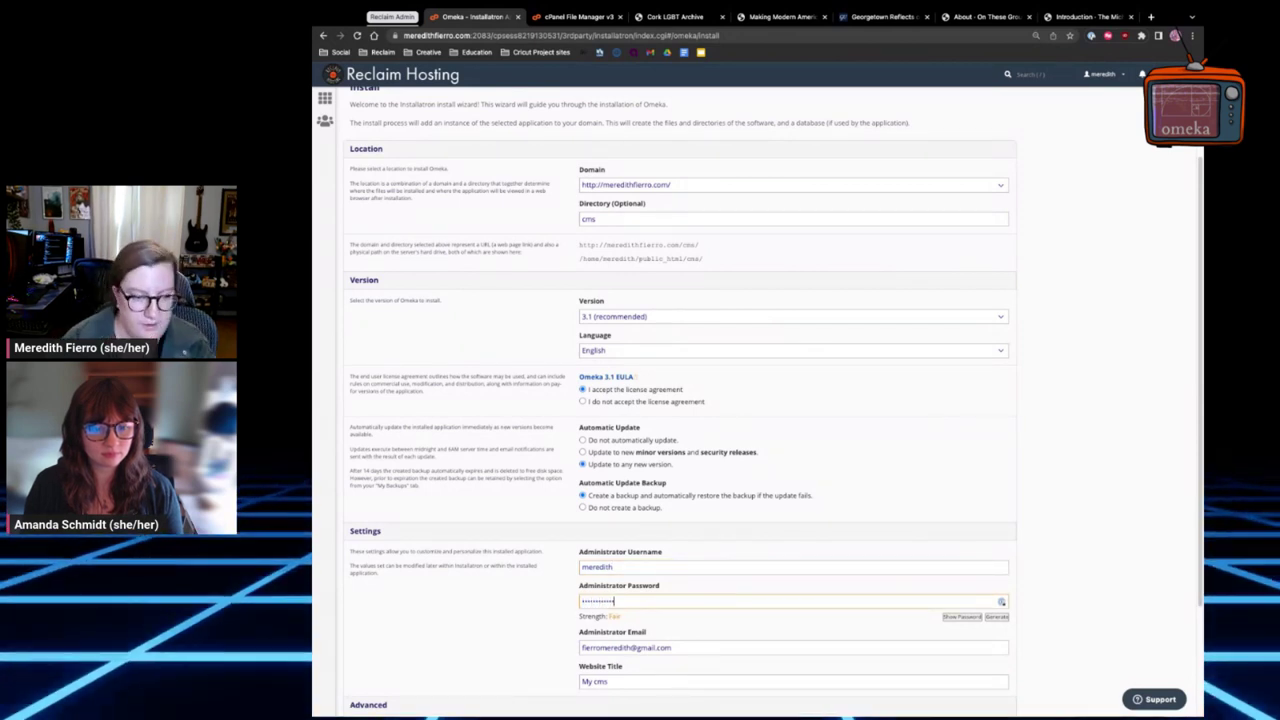
scroll(729, 589, "down", 3)
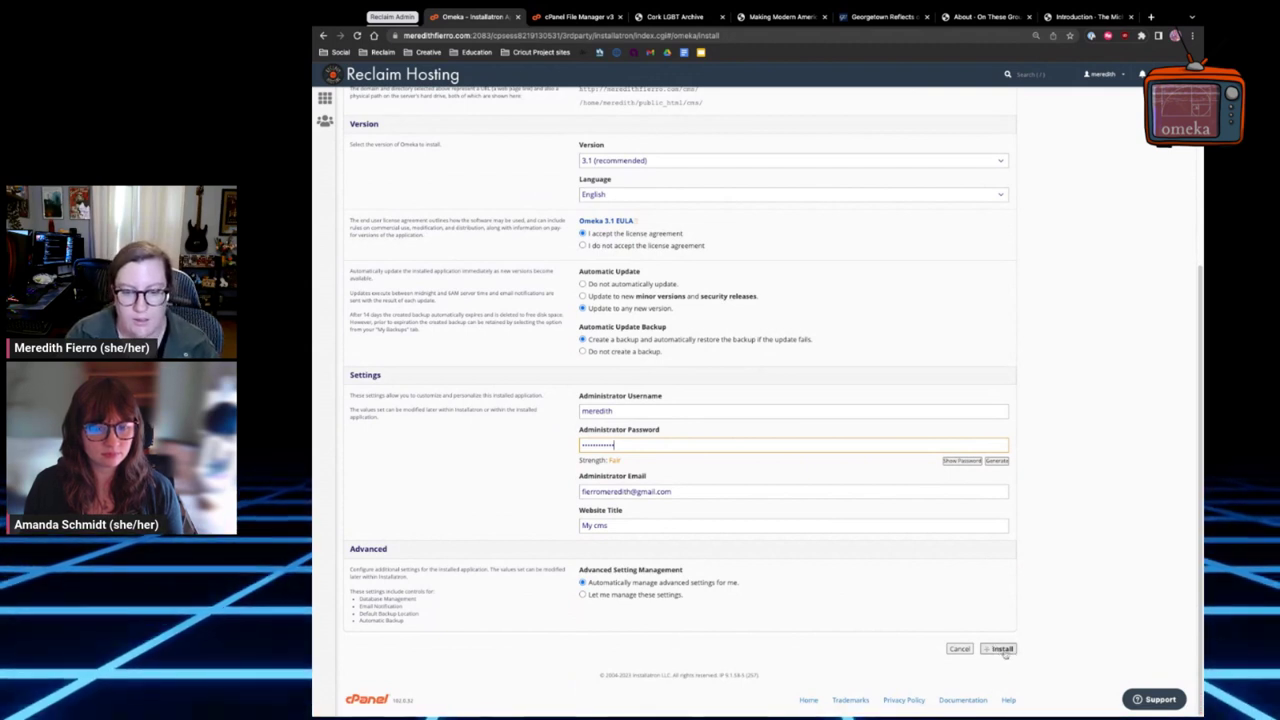
left_click(1002, 650)
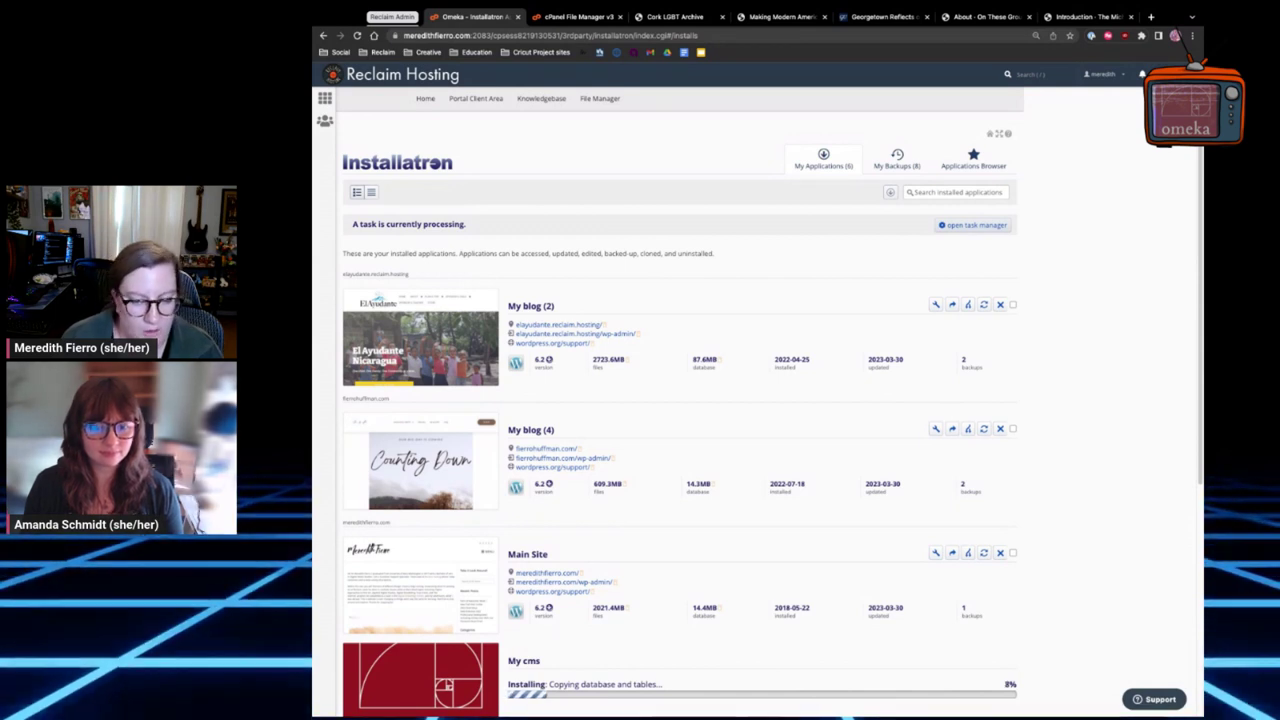
Step: Once the My cms install finishes, open its admin login link in a new tab
scroll(685, 708, "down", 1)
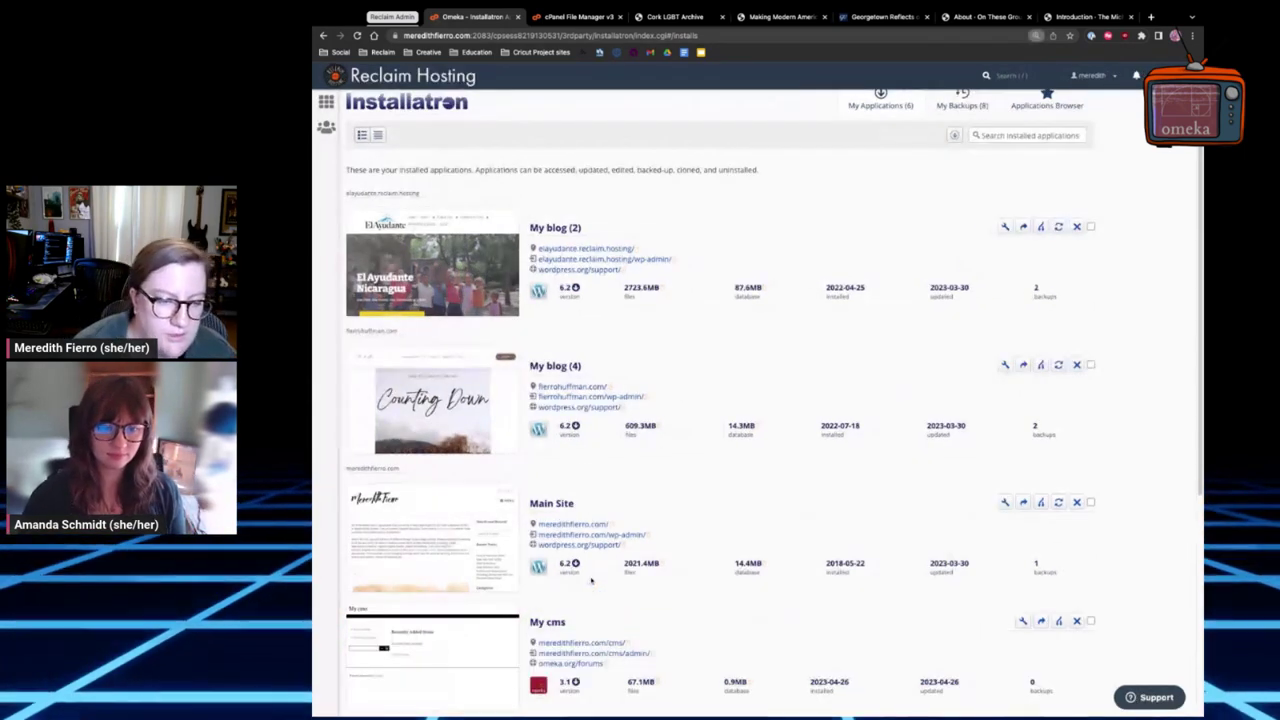
key("ctrl+plus")
scroll(600, 580, "down", 5)
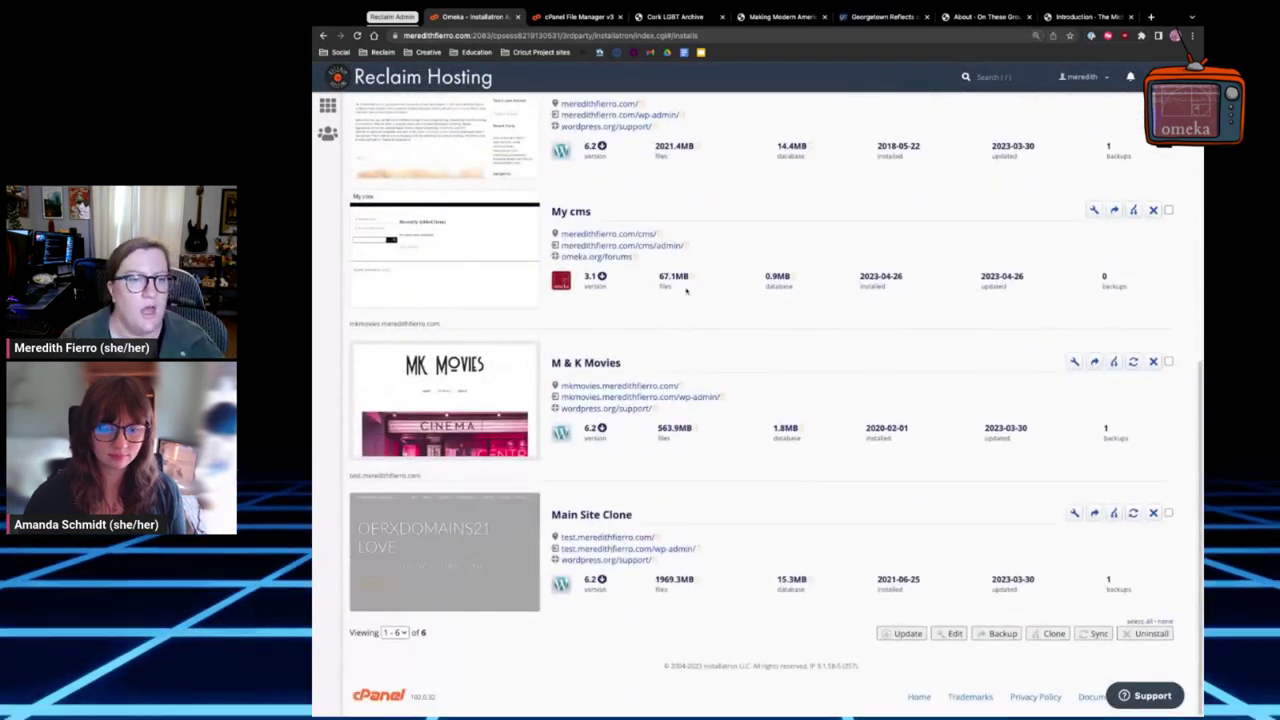
triple_click(688, 238)
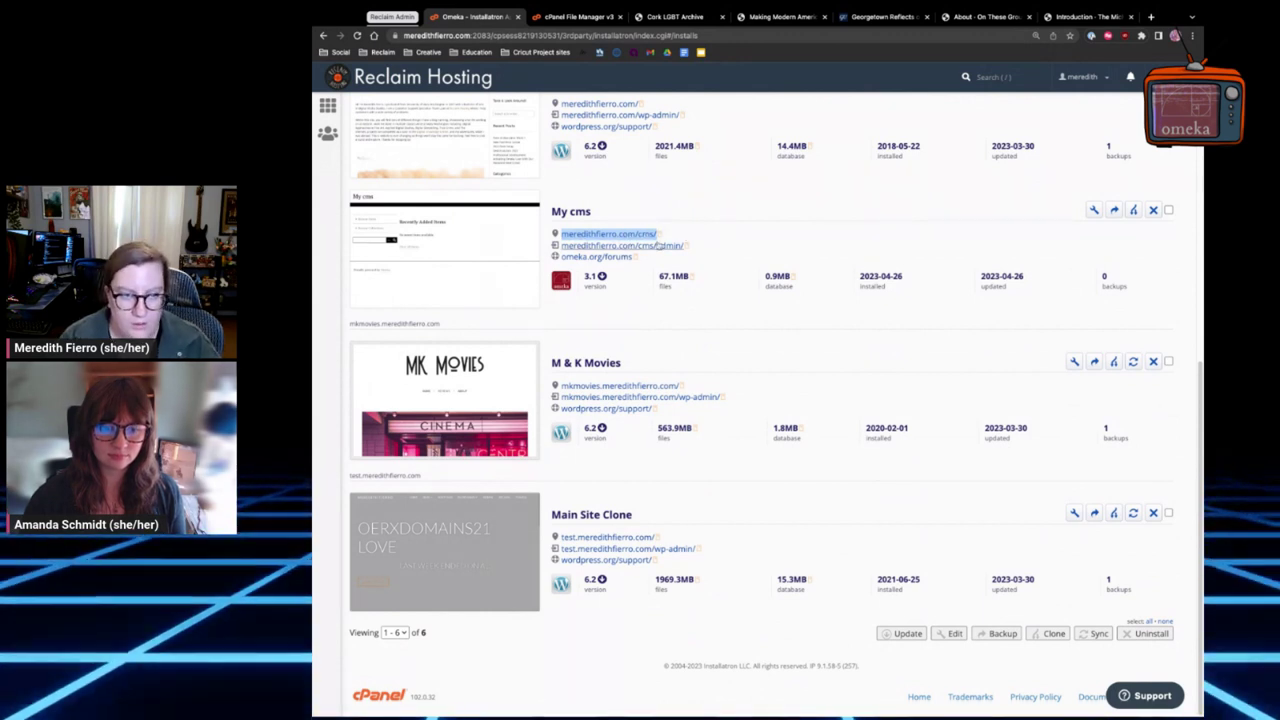
left_click(662, 246)
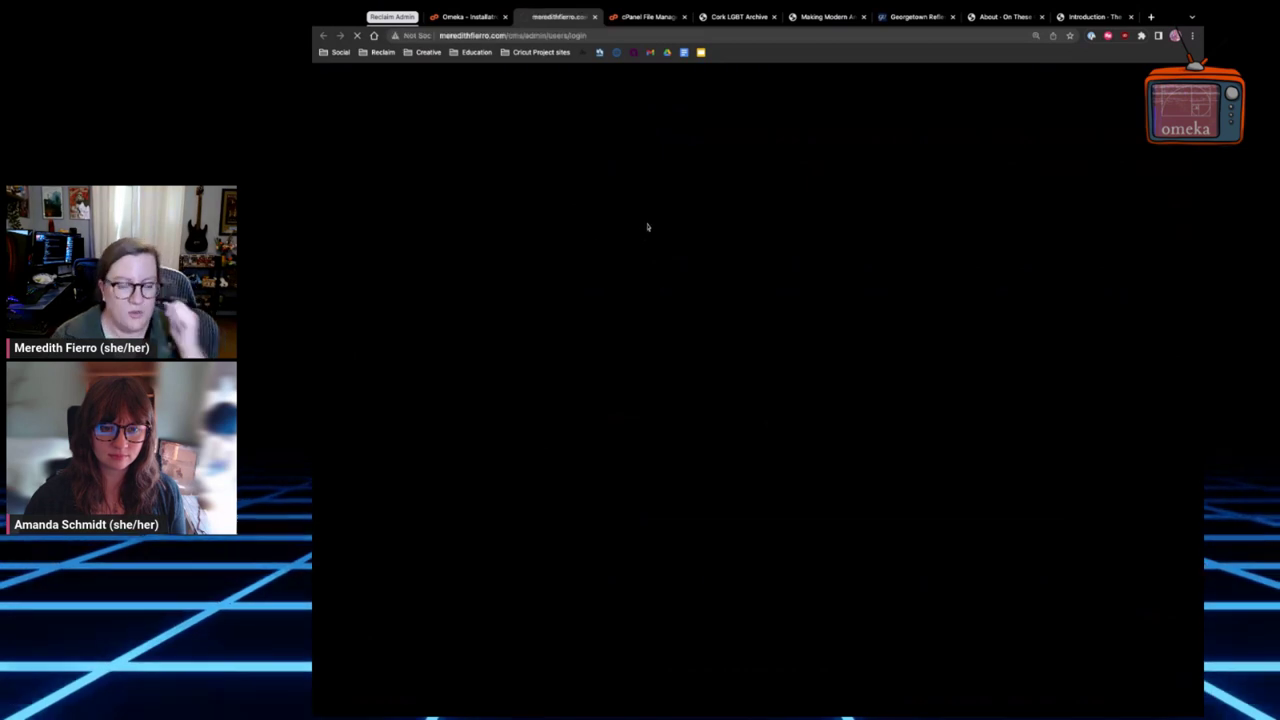
Step: Log in with the new administrator username and password, fixing a mistyped password, and enlarge the Dashboard
type("meredith")
key("Tab")
type("****")
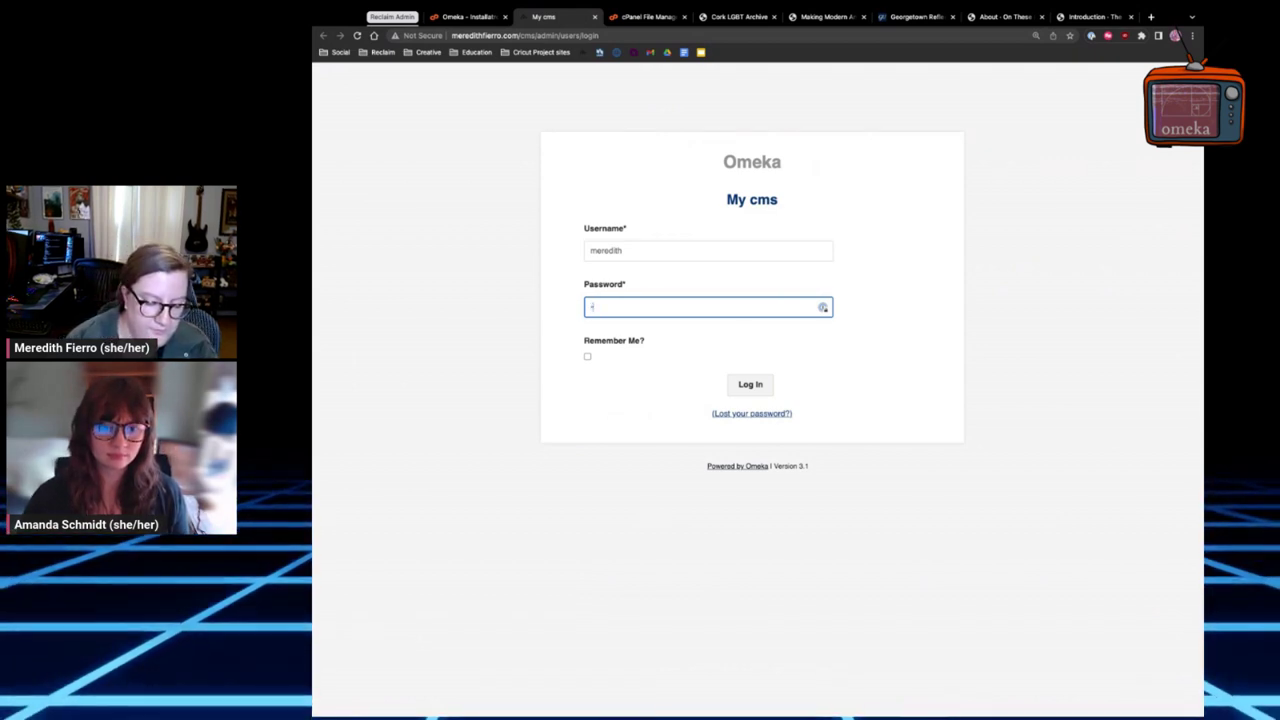
key("ctrl+a")
key("BackSpace")
type("*")
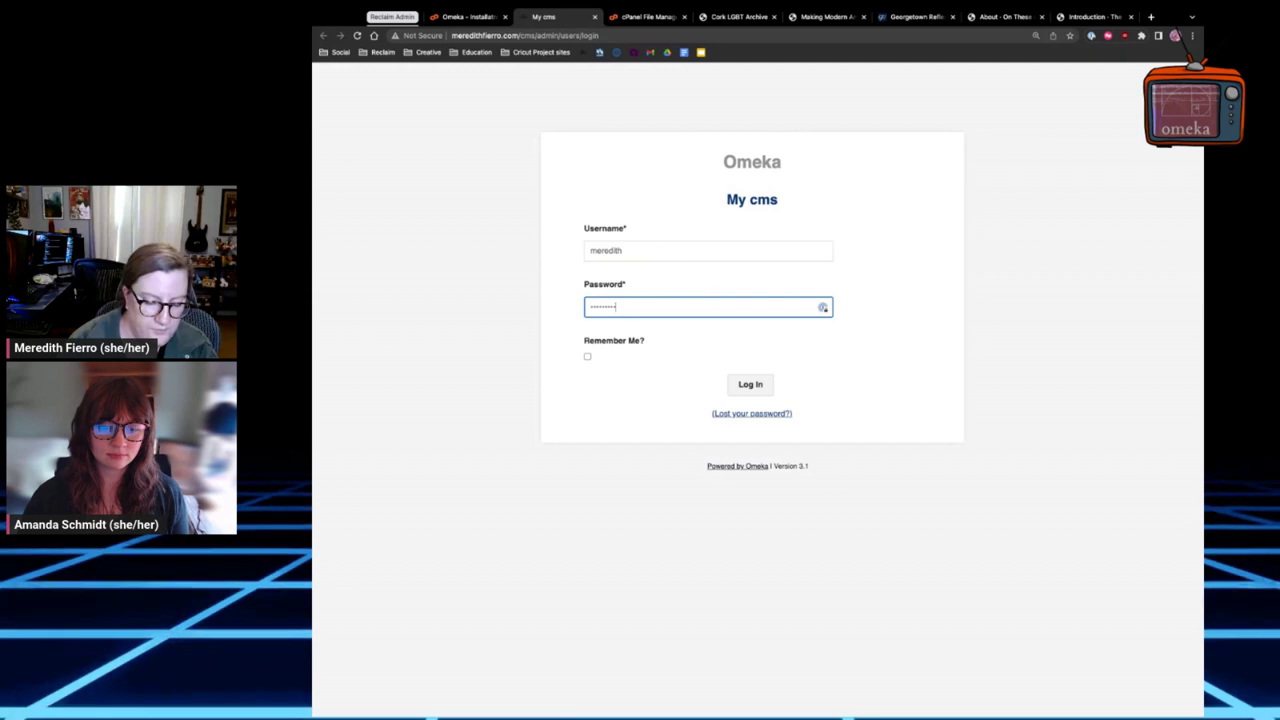
key("Return")
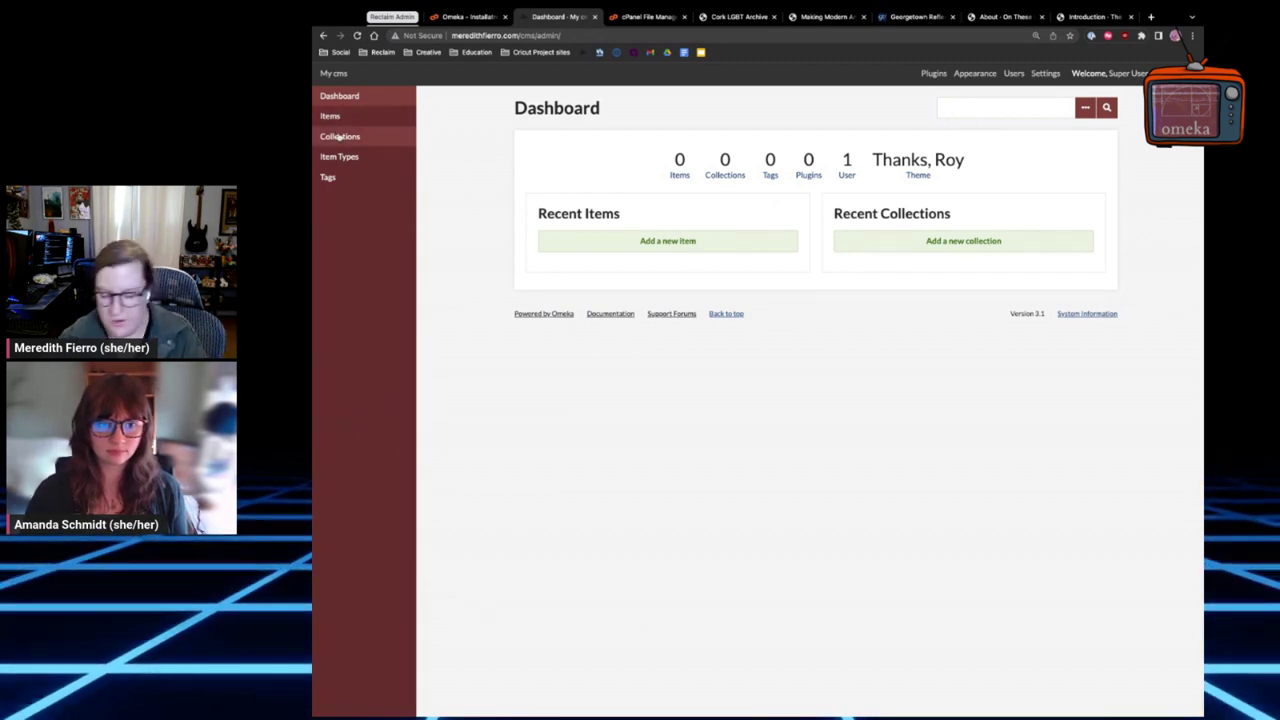
key("super+plus")
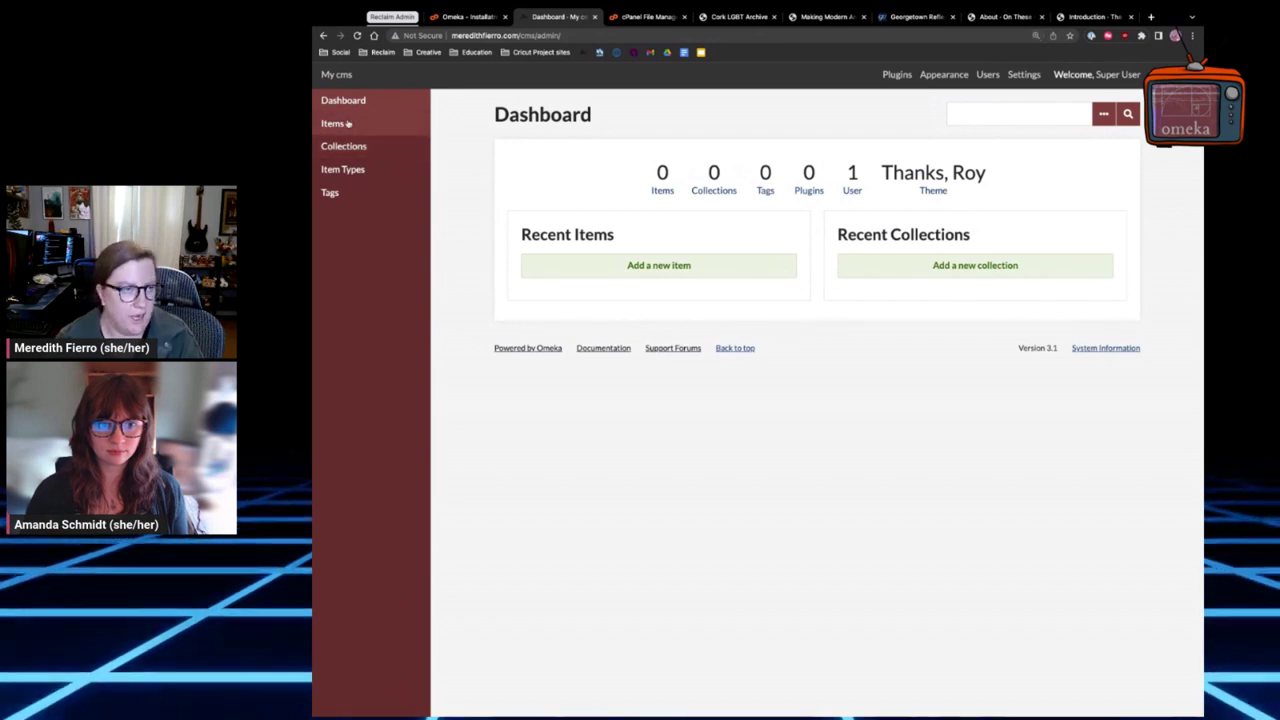
Step: Browse the empty Items and Collections, scan the 16 item types, then return to Items
left_click(349, 122)
left_click(349, 148)
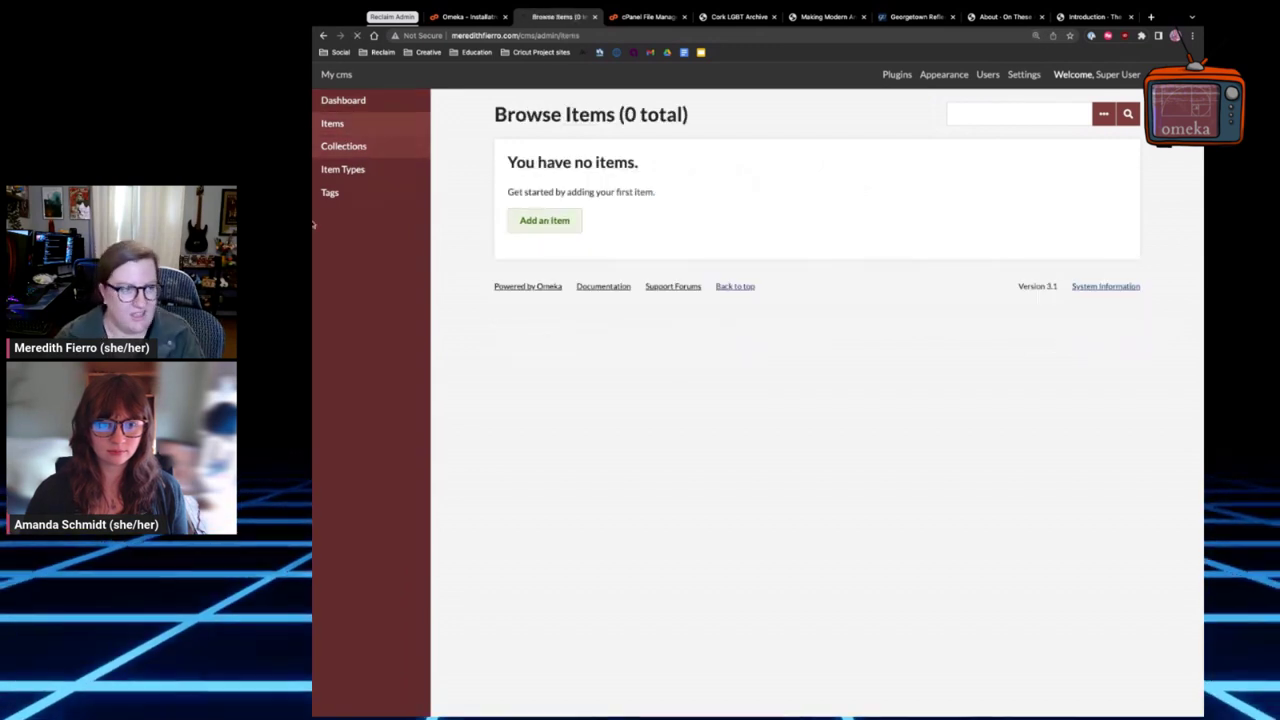
left_click(343, 172)
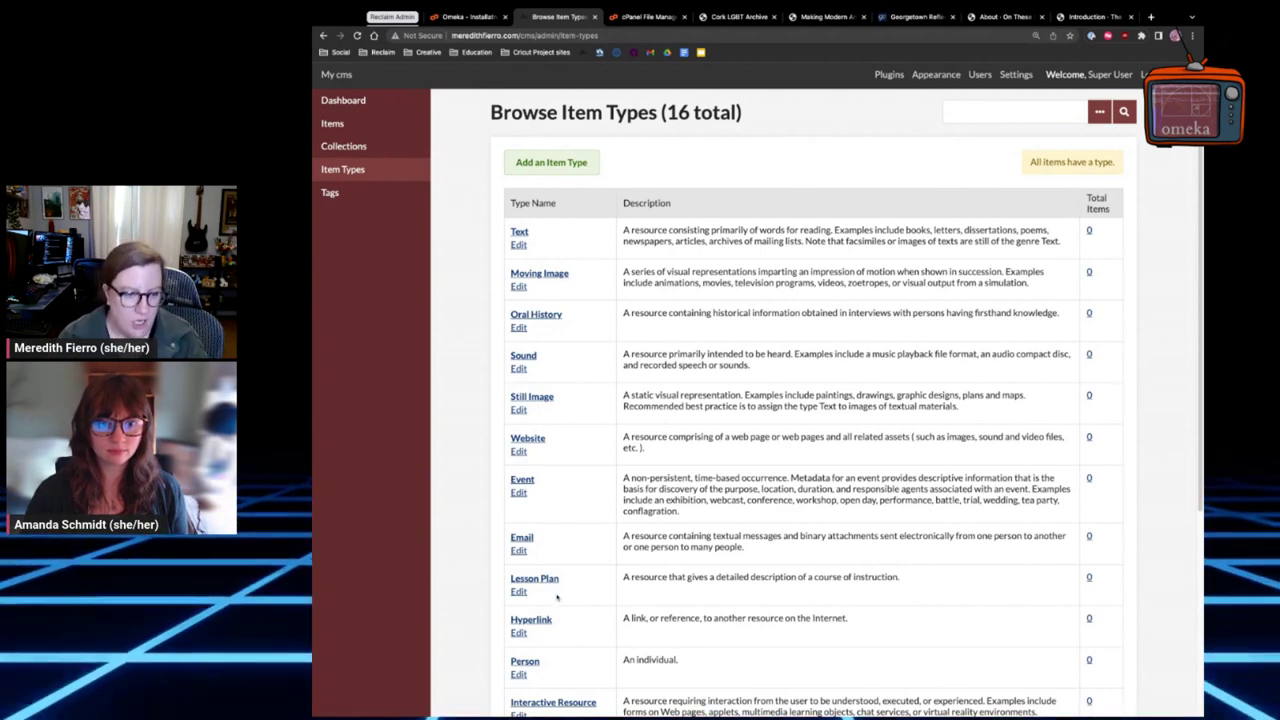
scroll(561, 603, "down", 5)
scroll(566, 512, "up", 4)
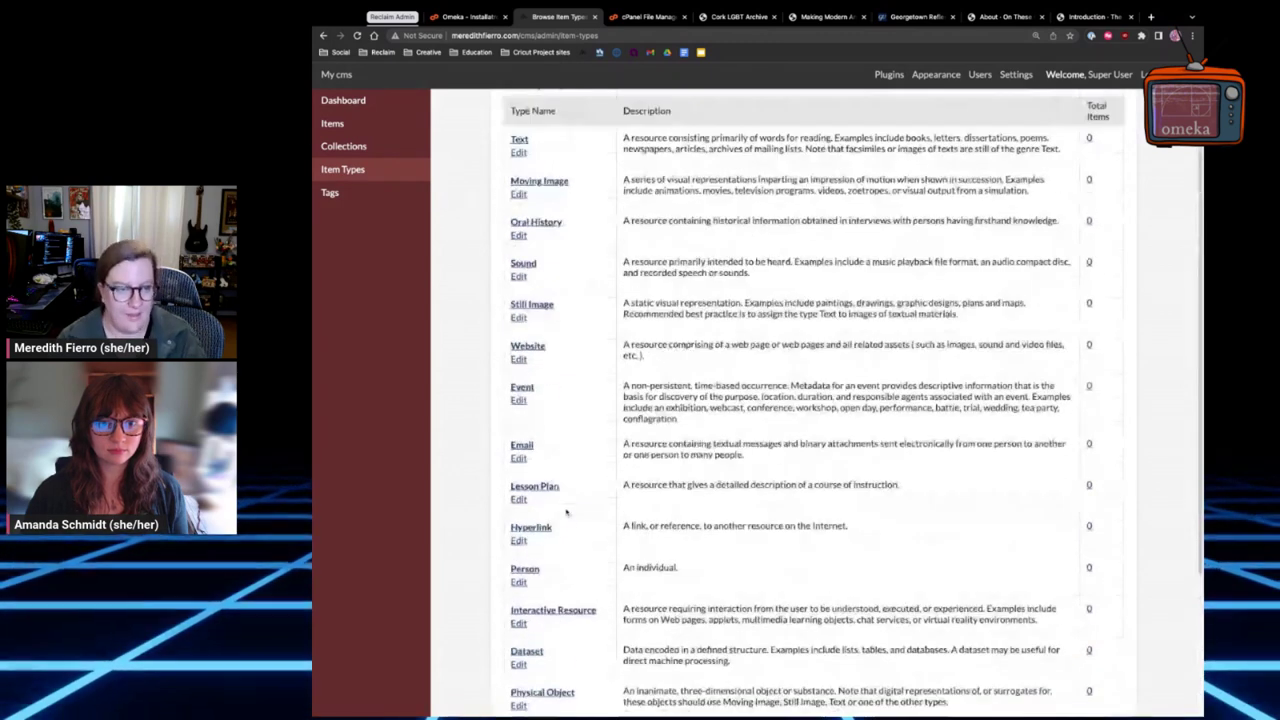
scroll(552, 490, "up", 1)
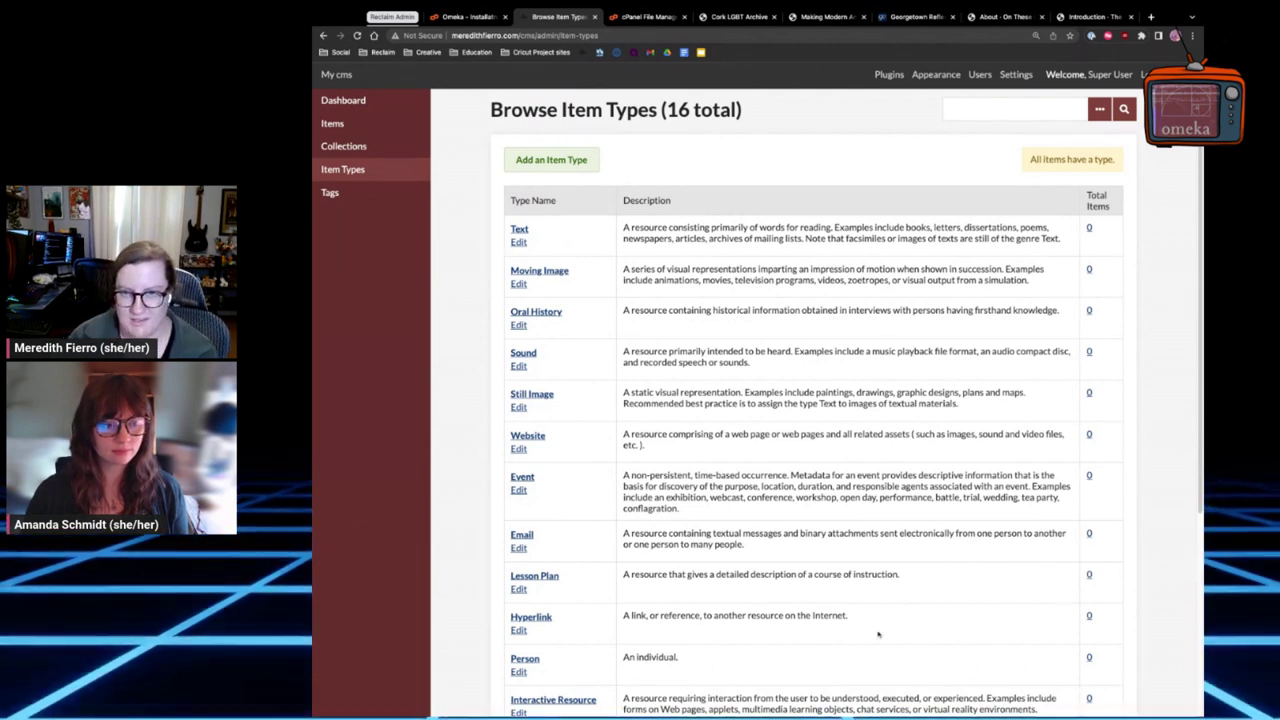
left_click(326, 129)
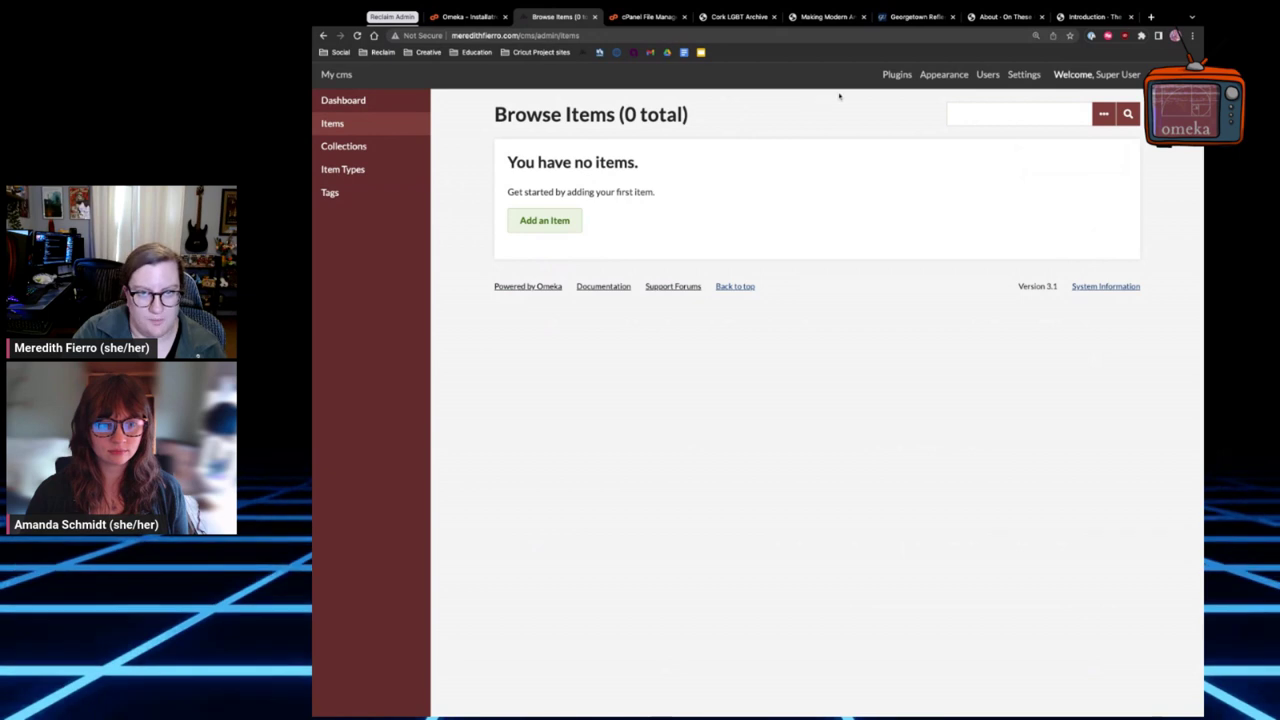
Step: View the site's installed plugins list
left_click(897, 74)
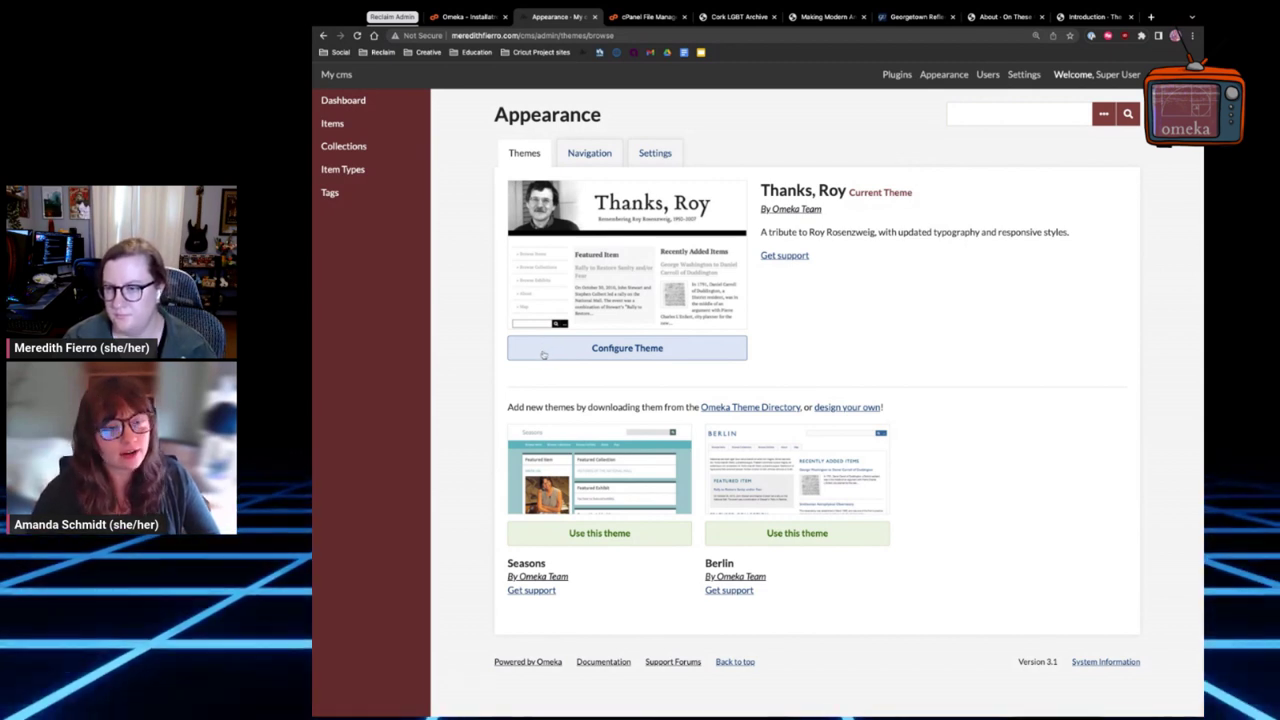
left_click(543, 354)
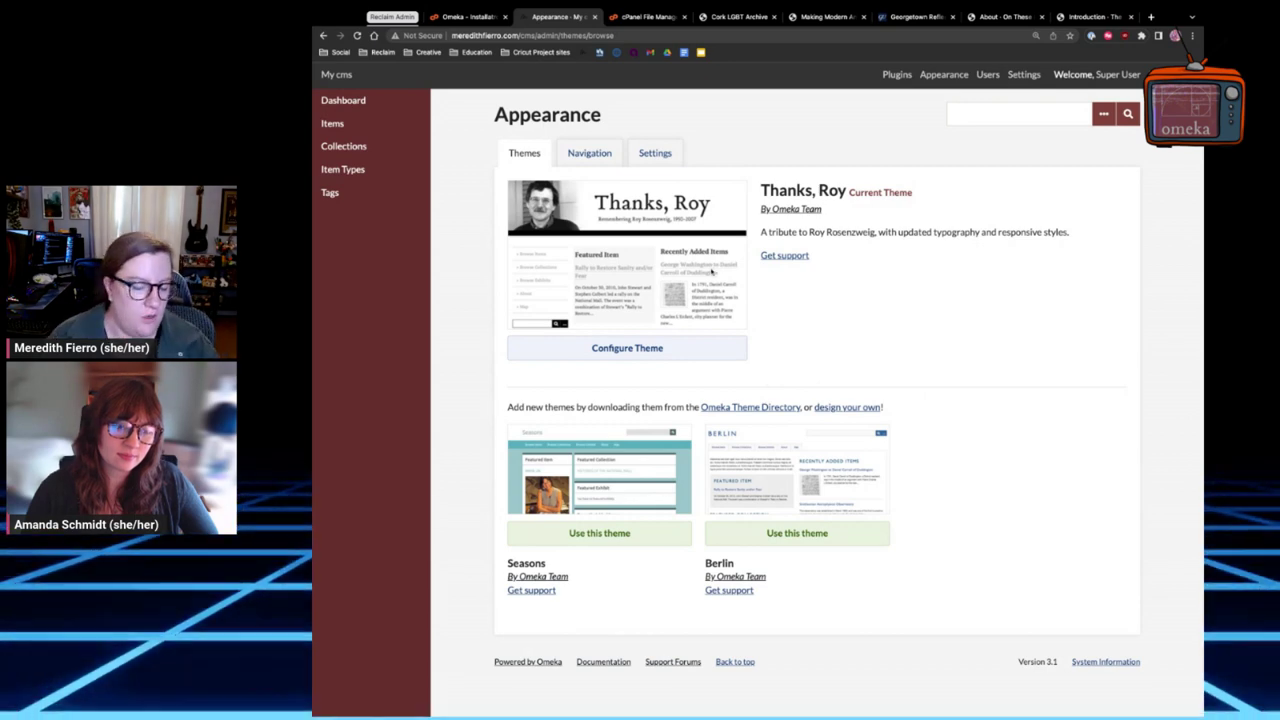
key("ctrl+t")
Step: Search the web for 'omeka plugin' and scroll through omeka.org's Plugins directory
type("omeka pl")
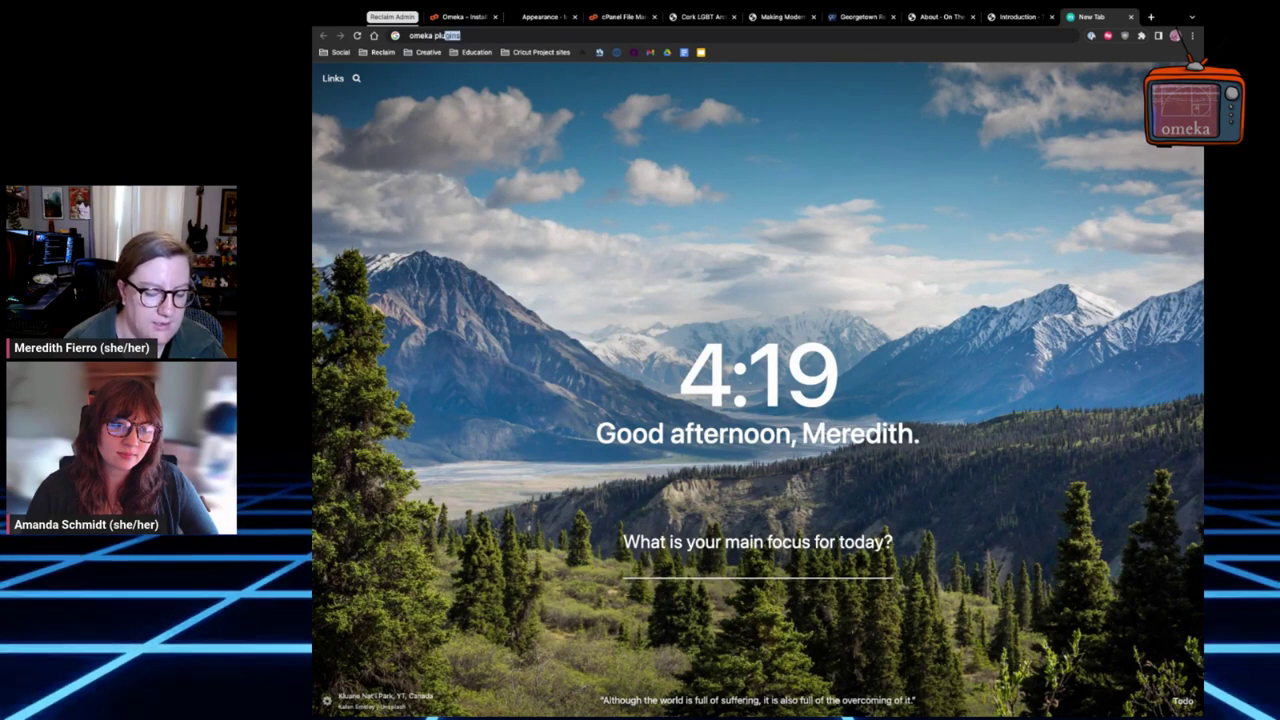
type("ugins")
key("Return")
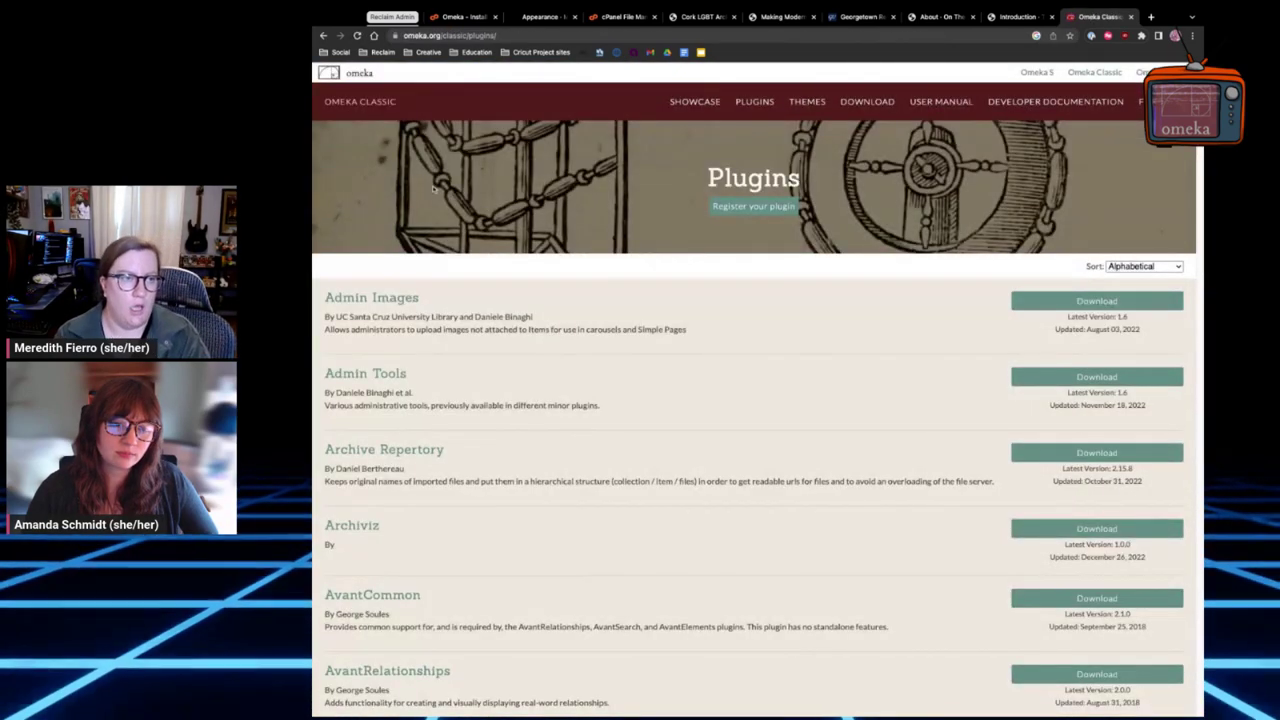
scroll(605, 270, "down", 5)
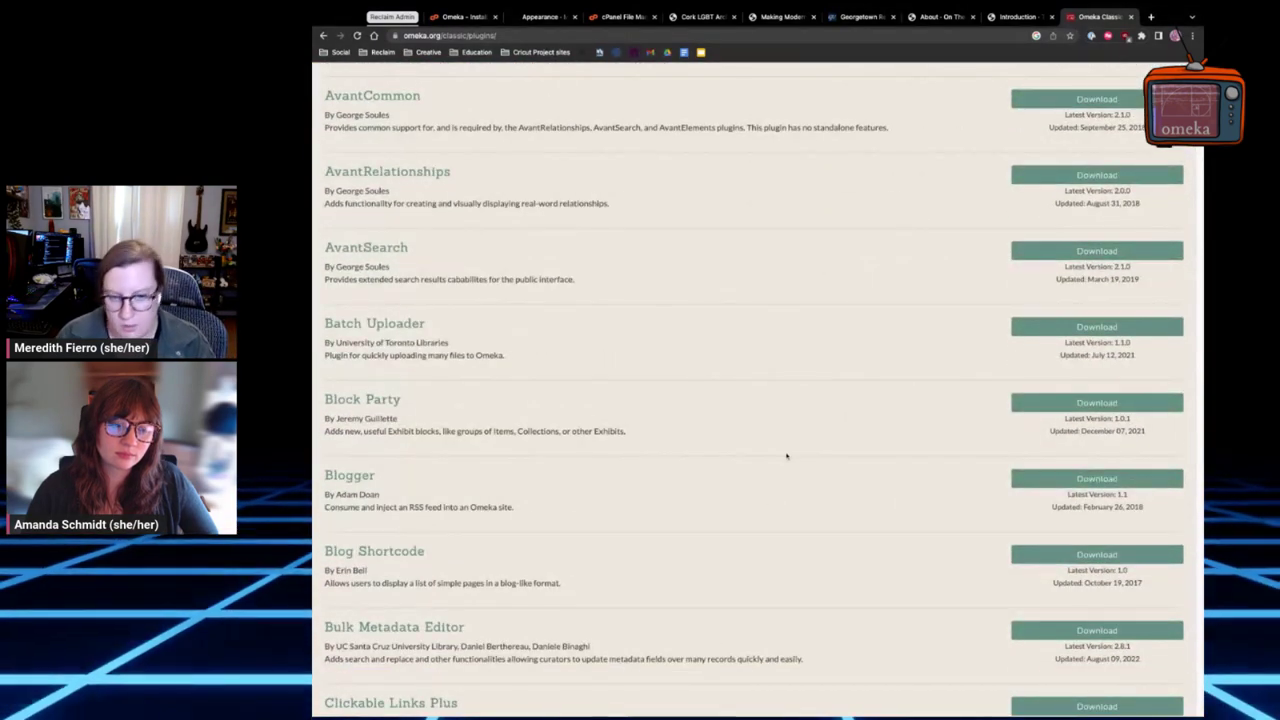
scroll(786, 456, "up", 6)
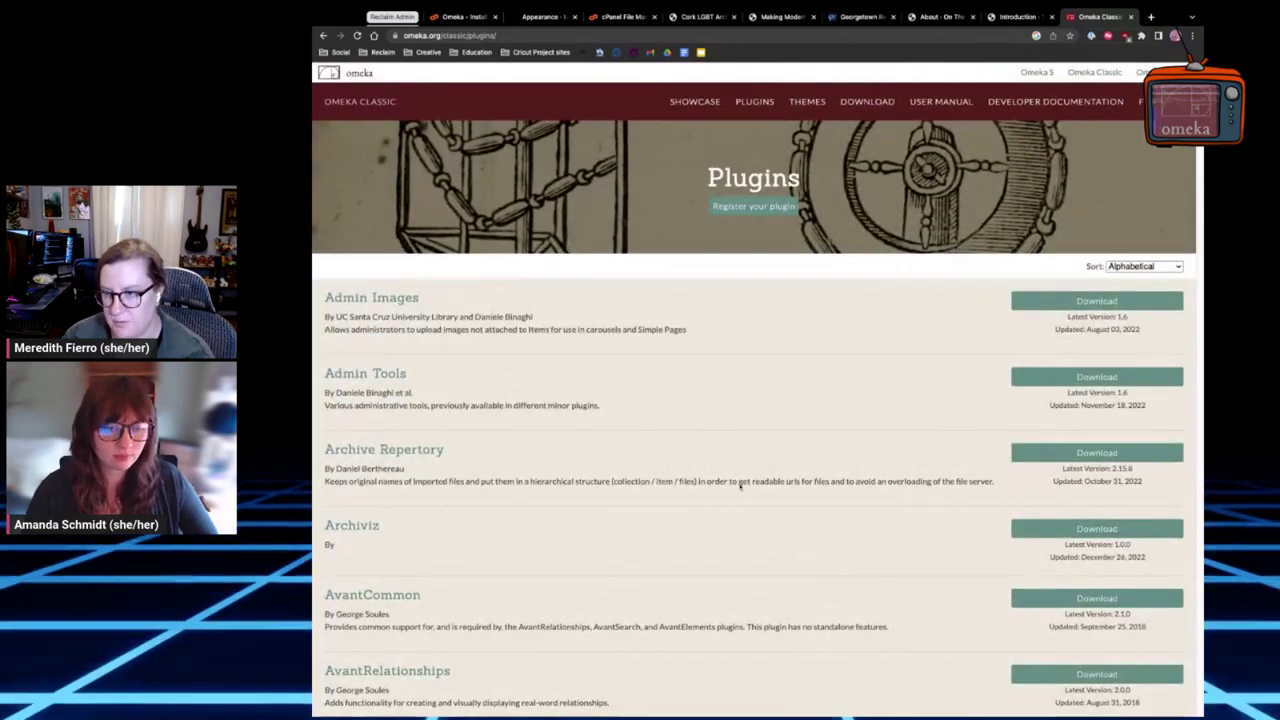
scroll(705, 505, "down", 1)
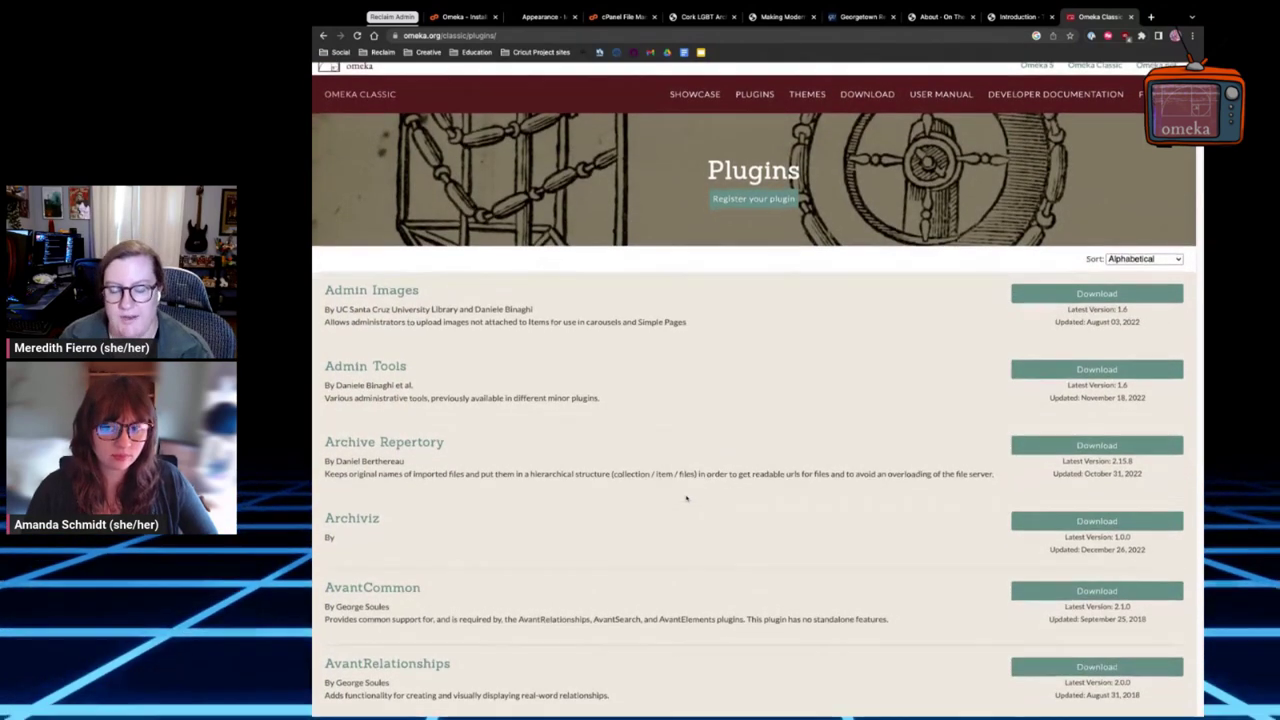
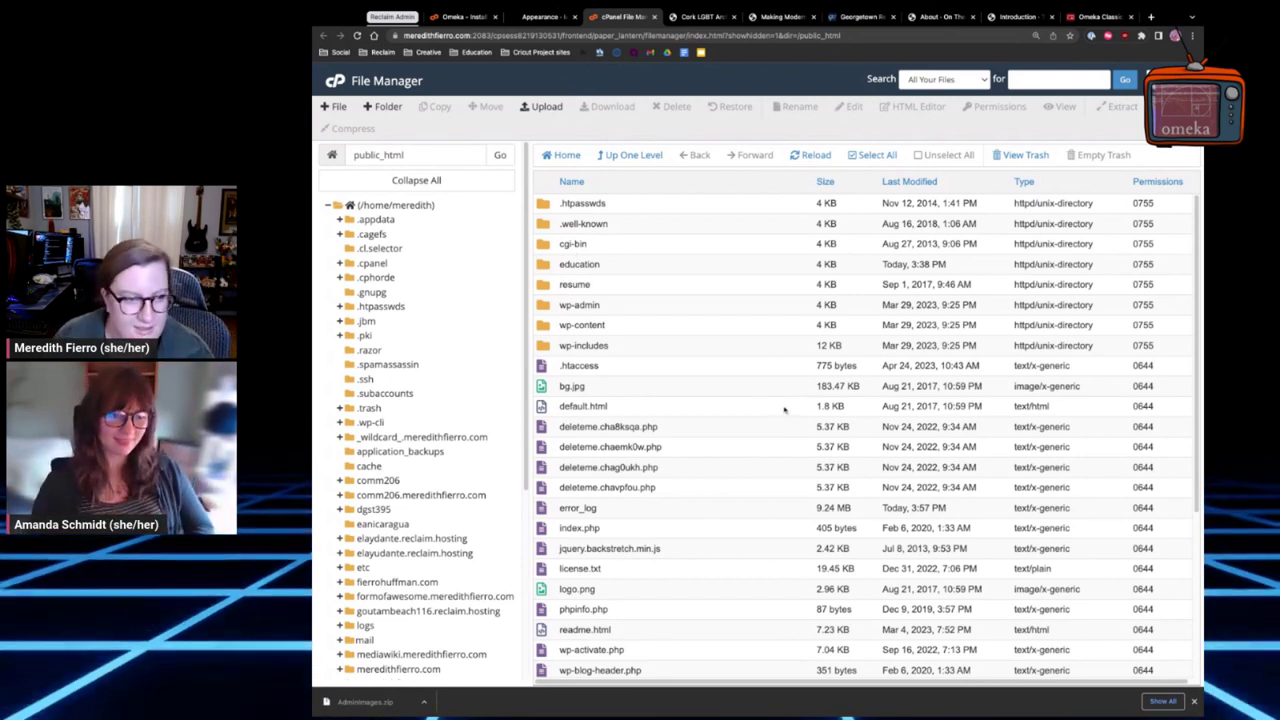
Step: Navigate from public_html into cms/plugins, which lists Coins, ExhibitBuilder and SimplePages
scroll(436, 553, "down", 3)
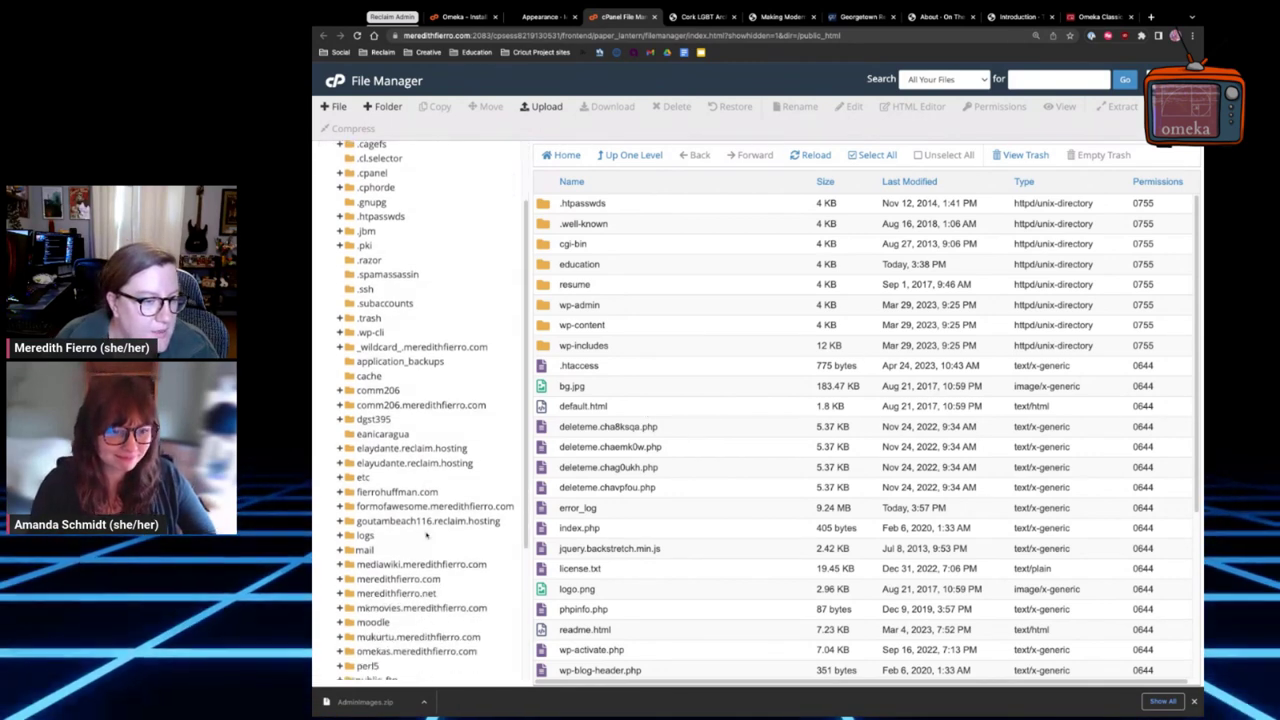
left_click(403, 622)
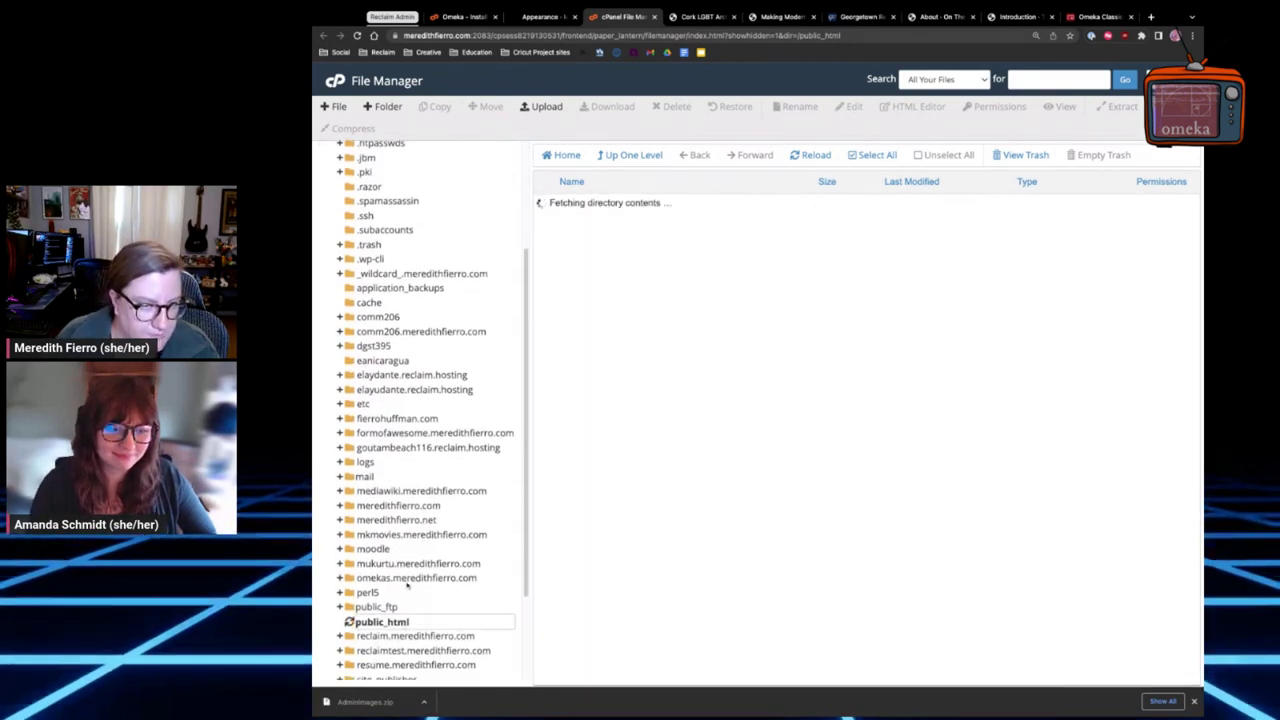
double_click(601, 266)
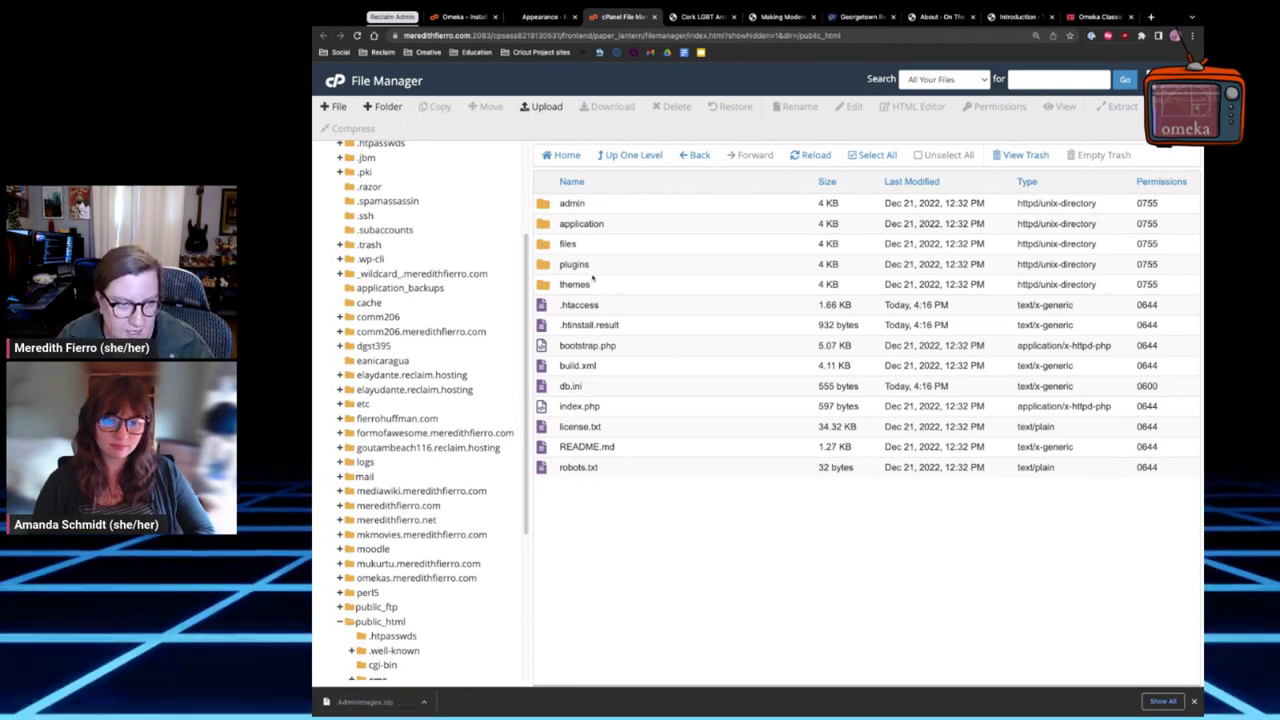
double_click(570, 265)
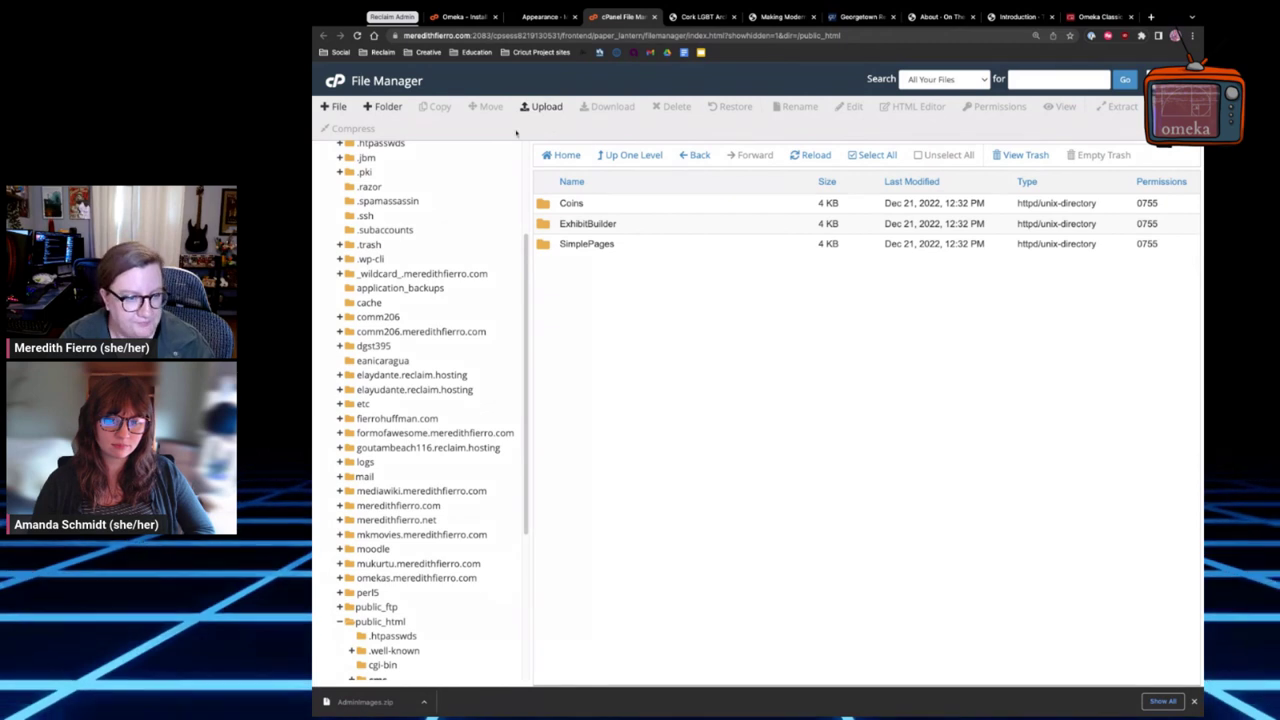
Step: Upload AdminImages.zip into the cms plugins folder
left_click(540, 107)
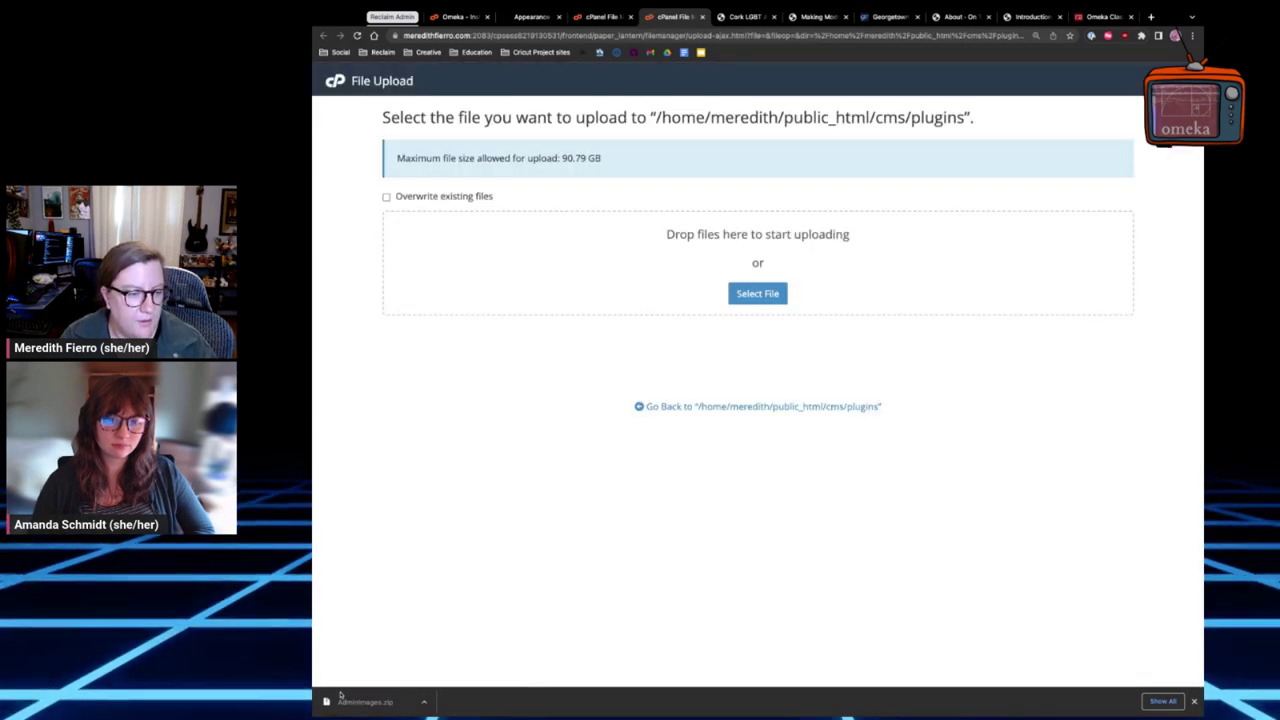
left_click_drag(343, 690, 514, 289)
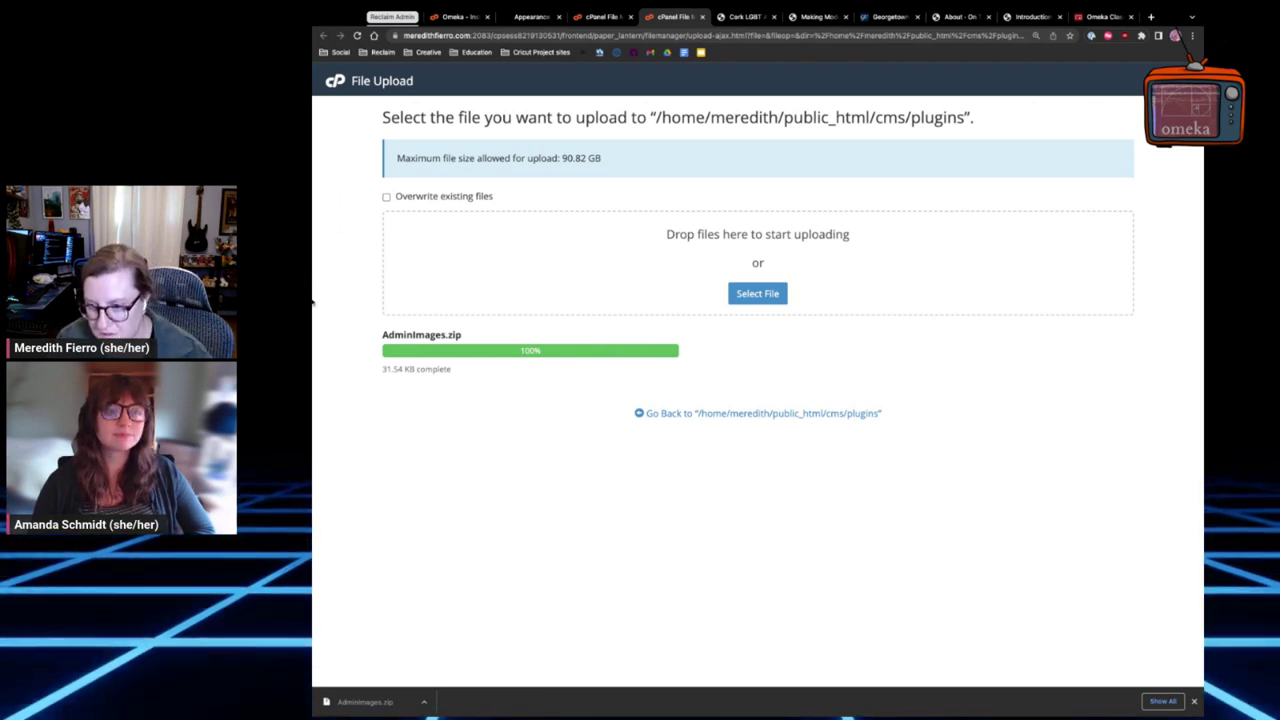
left_click(762, 413)
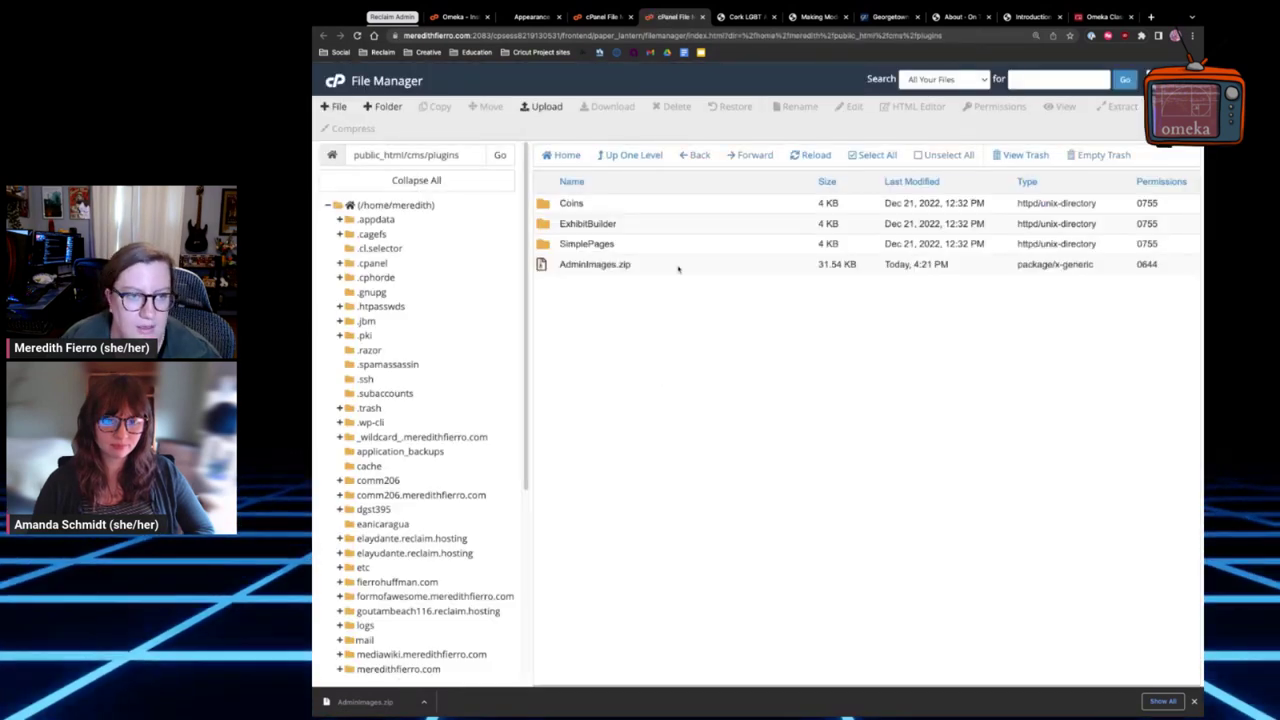
Step: Extract AdminImages.zip in place and reload to show the new AdminImages folder
right_click(676, 268)
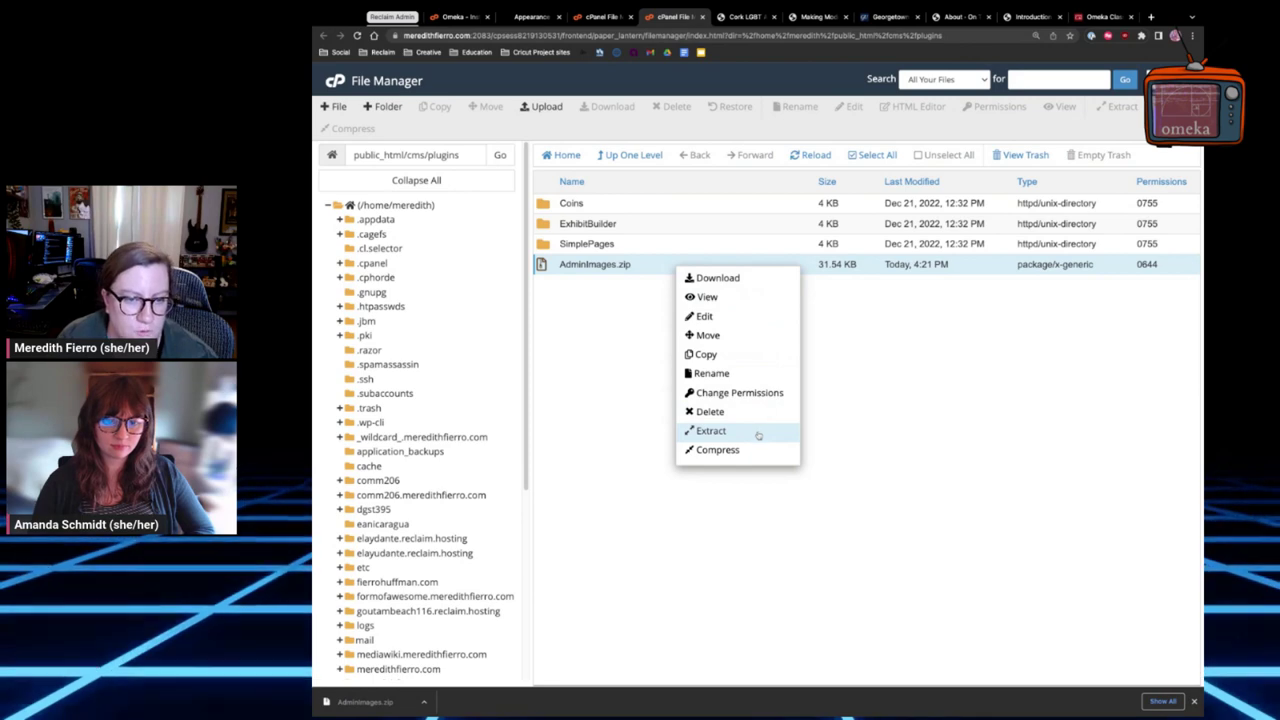
left_click(758, 431)
left_click(860, 439)
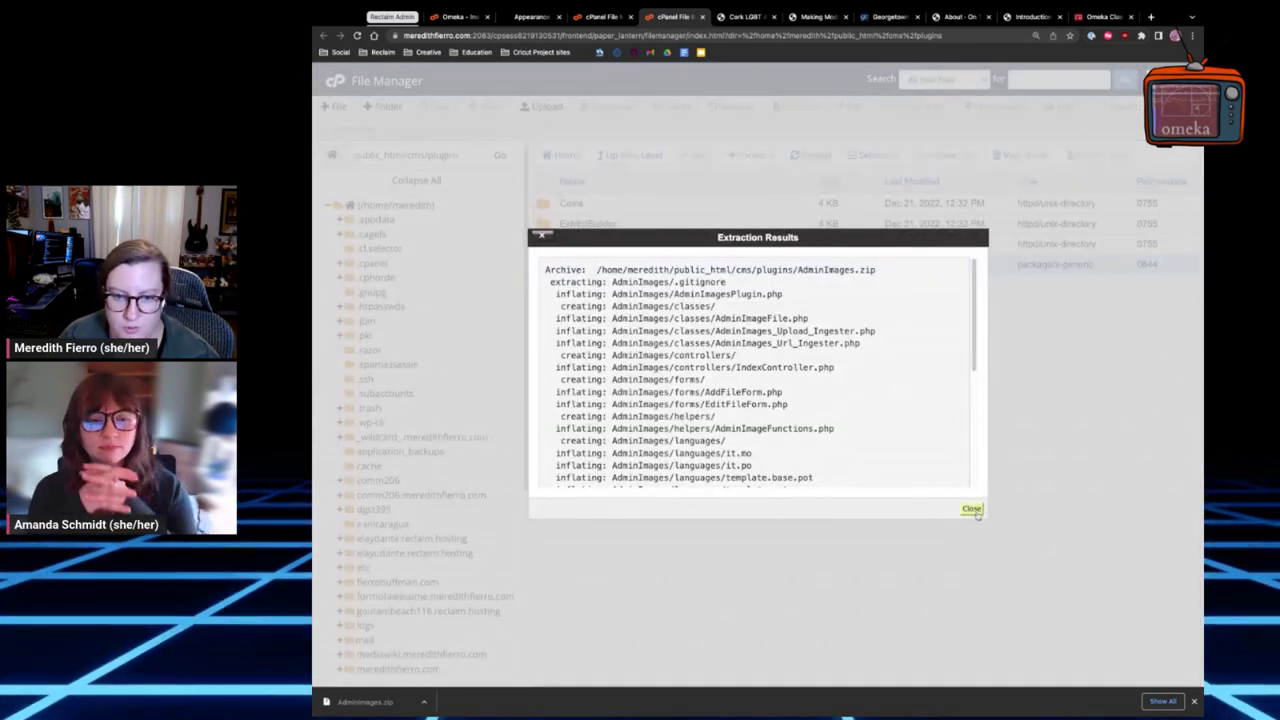
left_click(972, 509)
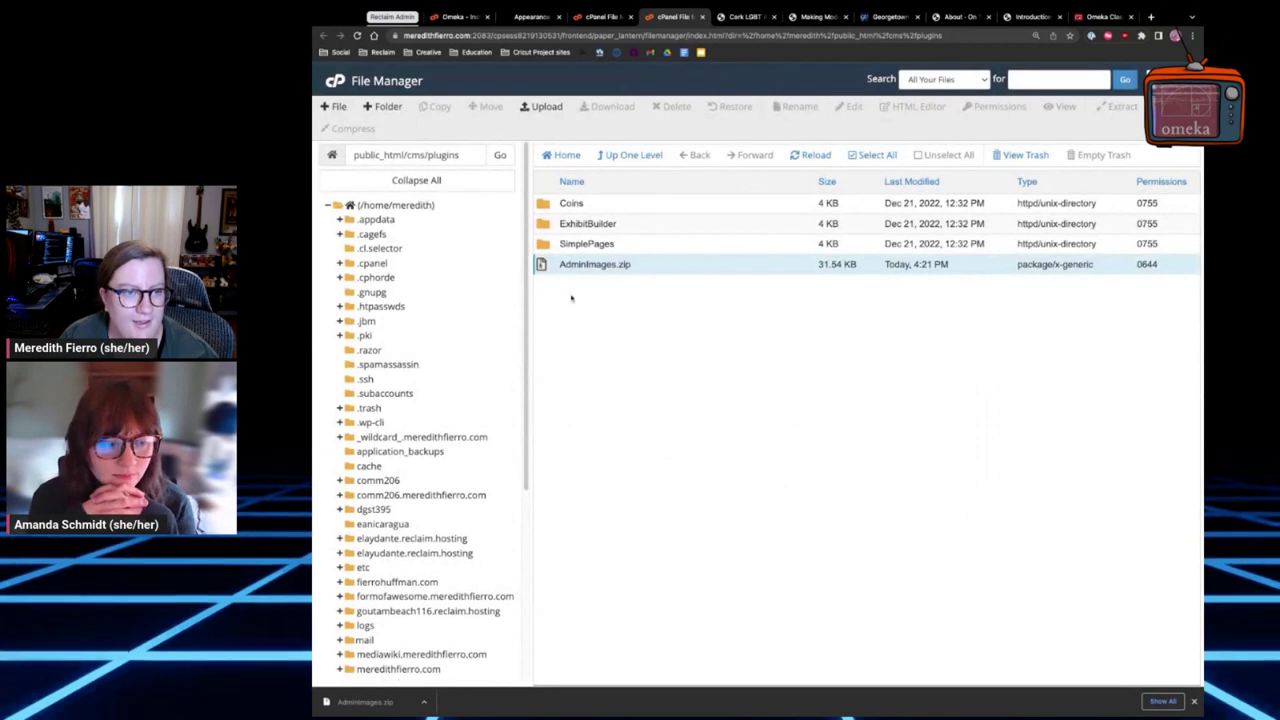
left_click(810, 157)
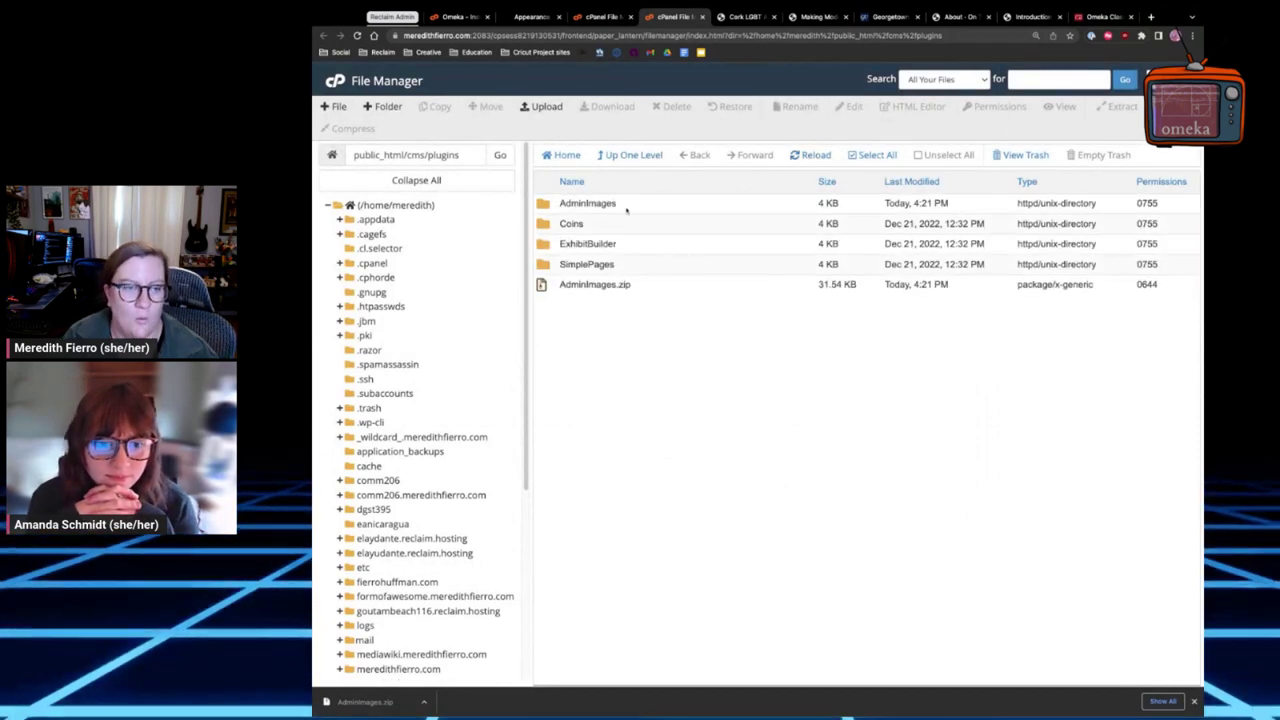
left_click(623, 203)
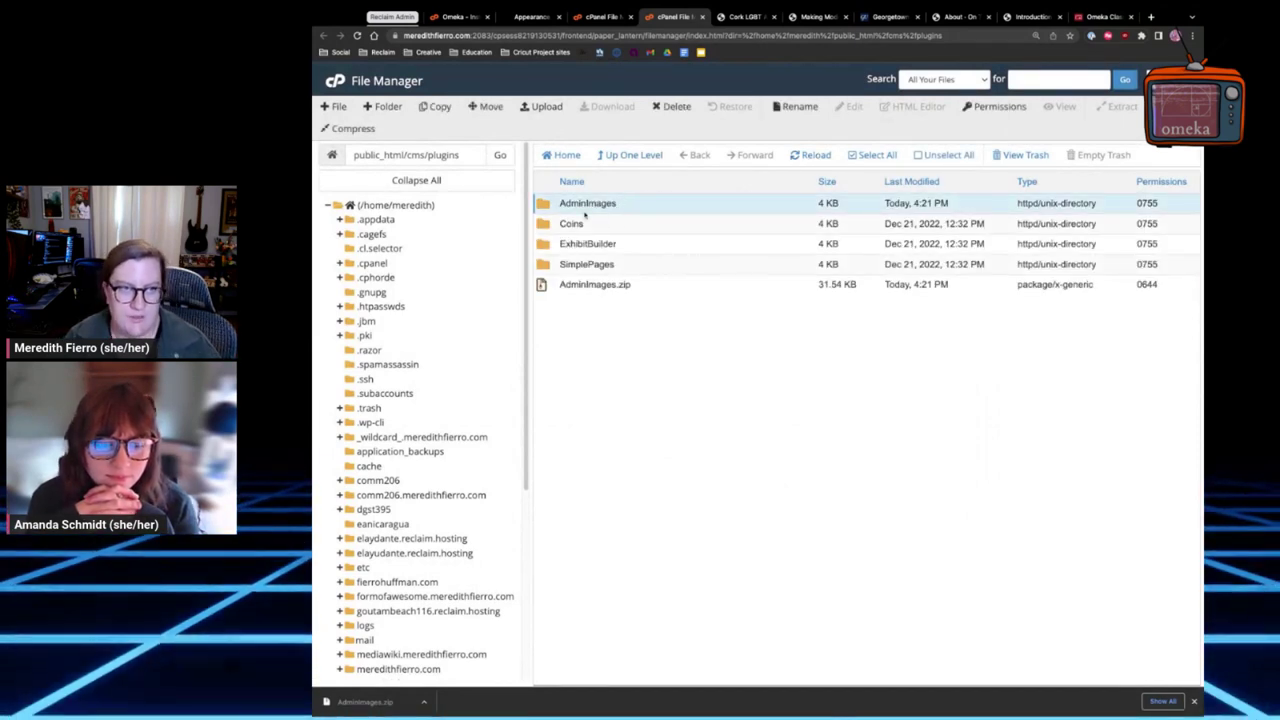
left_click(513, 19)
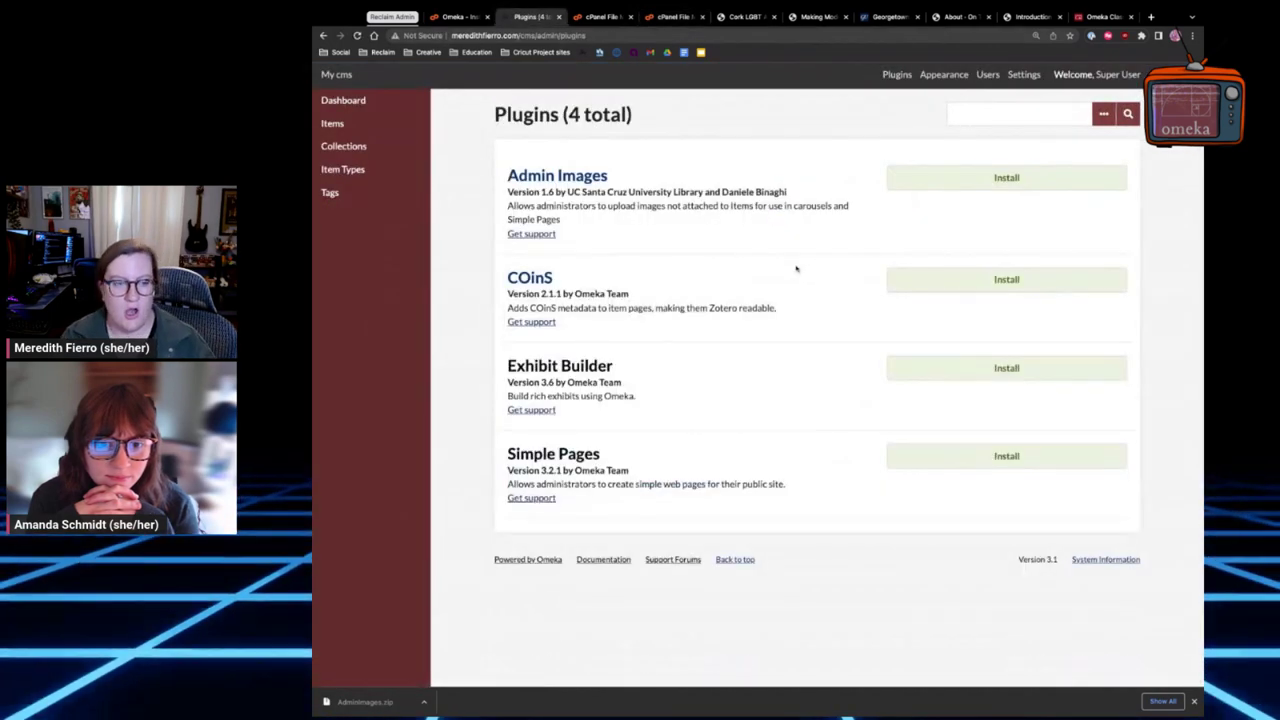
Step: Check the new Admin Images entry on Omeka's Plugins page beside COinS, Exhibit Builder and Simple Pages
left_click_drag(502, 172, 558, 238)
left_click(1077, 214)
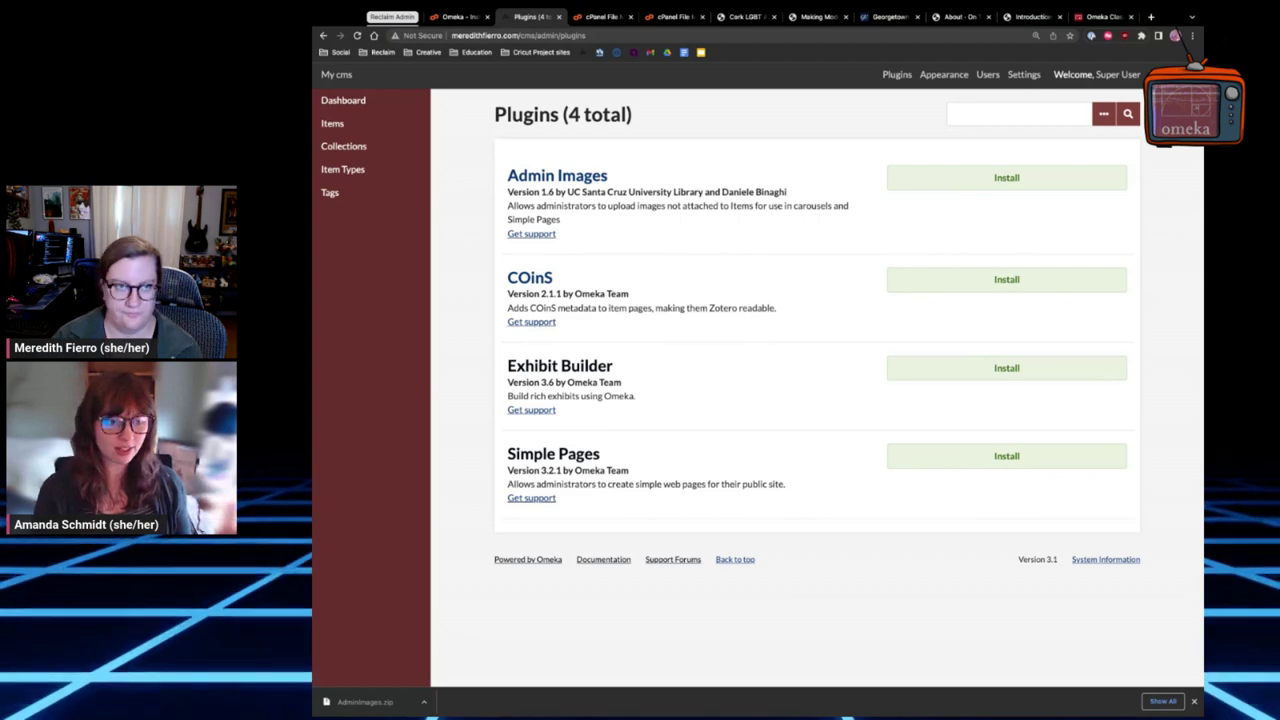
left_click(1104, 16)
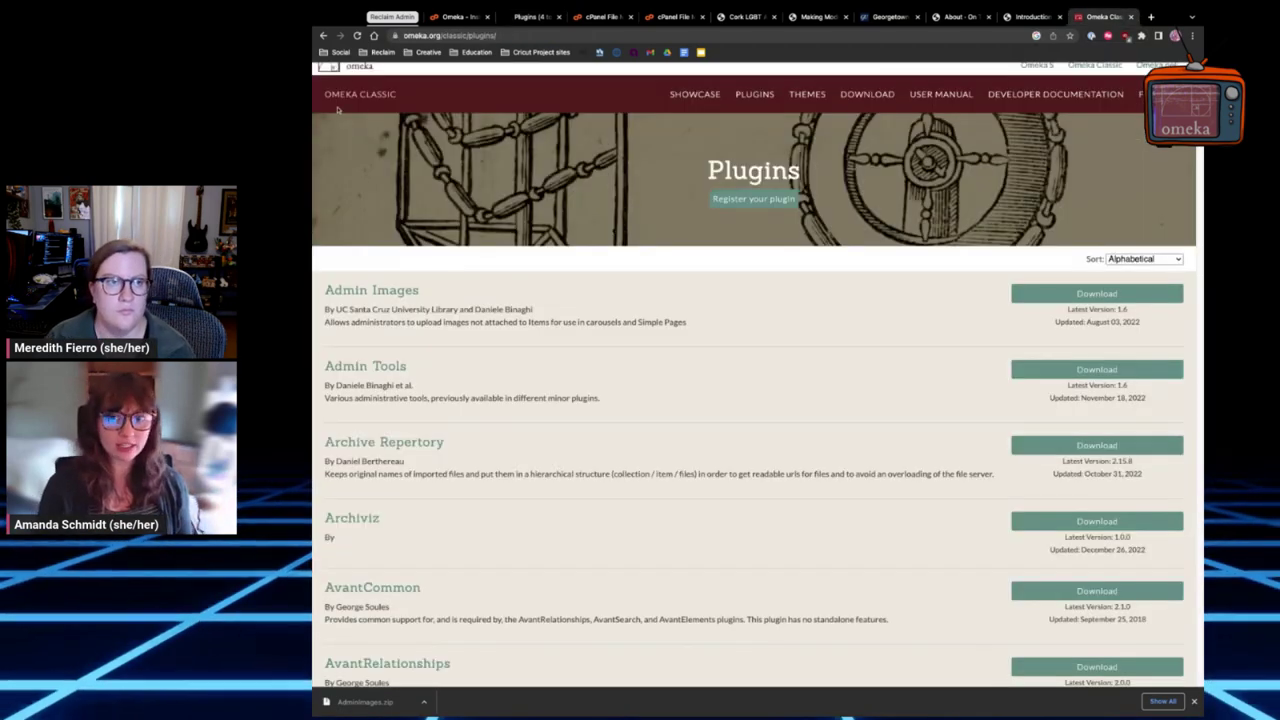
left_click(389, 94)
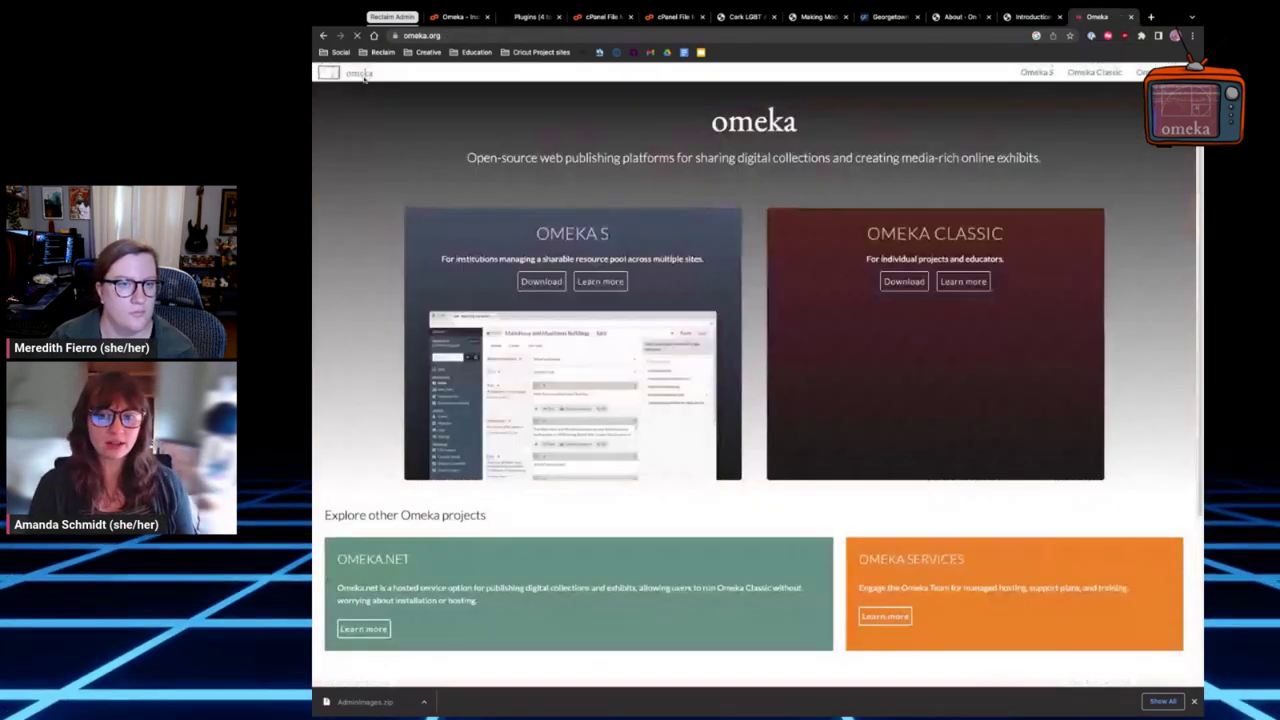
left_click(600, 282)
left_click(582, 102)
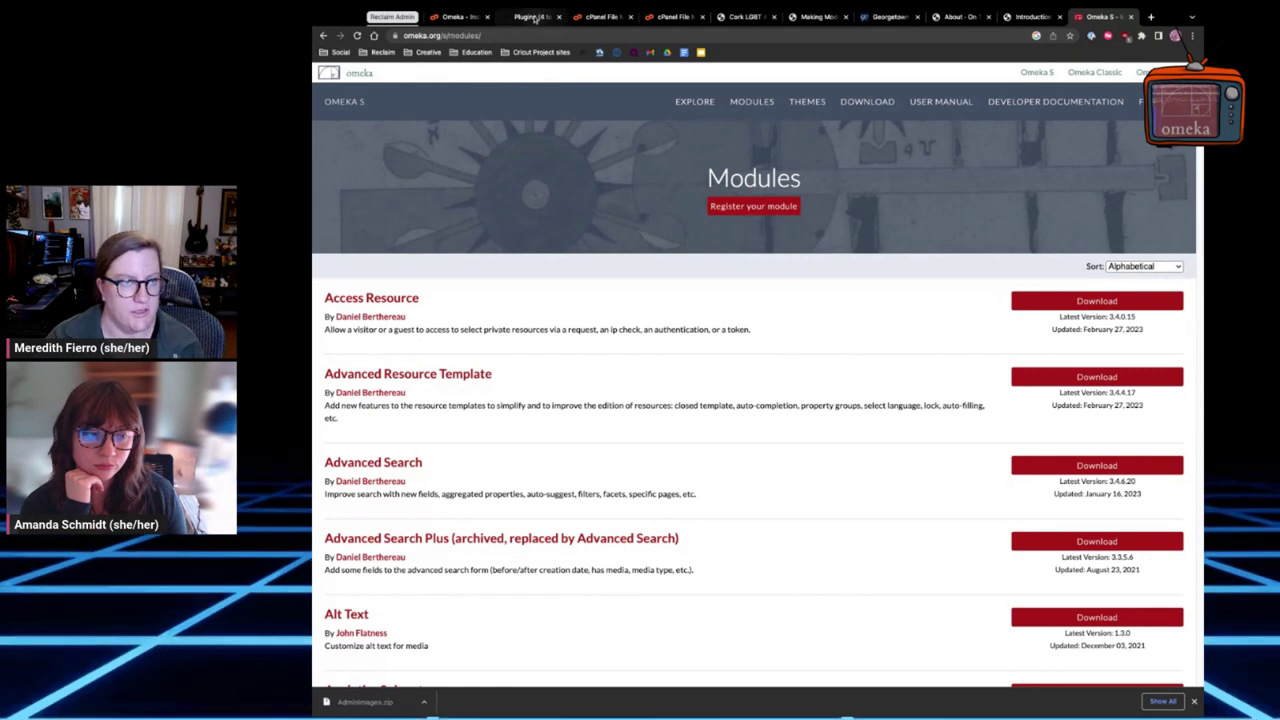
left_click(535, 12)
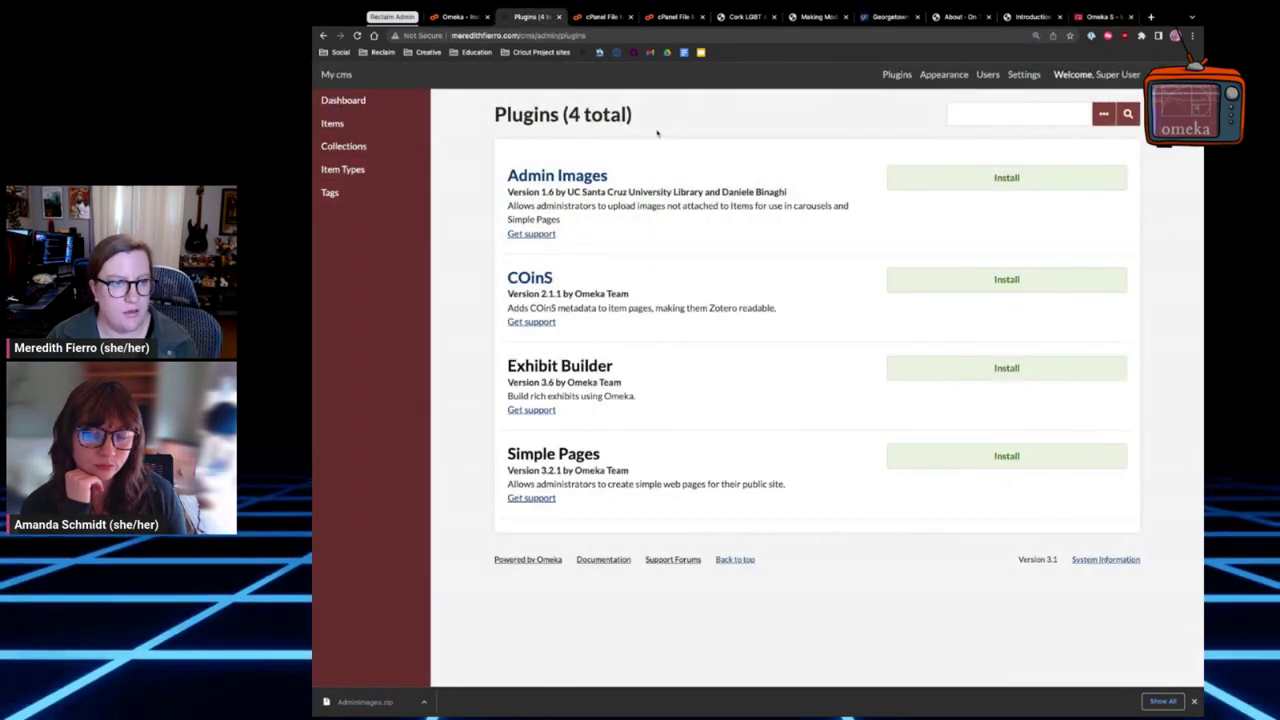
Step: Uninstall the My cms Omeka Classic install and go to the Applications Browser
left_click(368, 102)
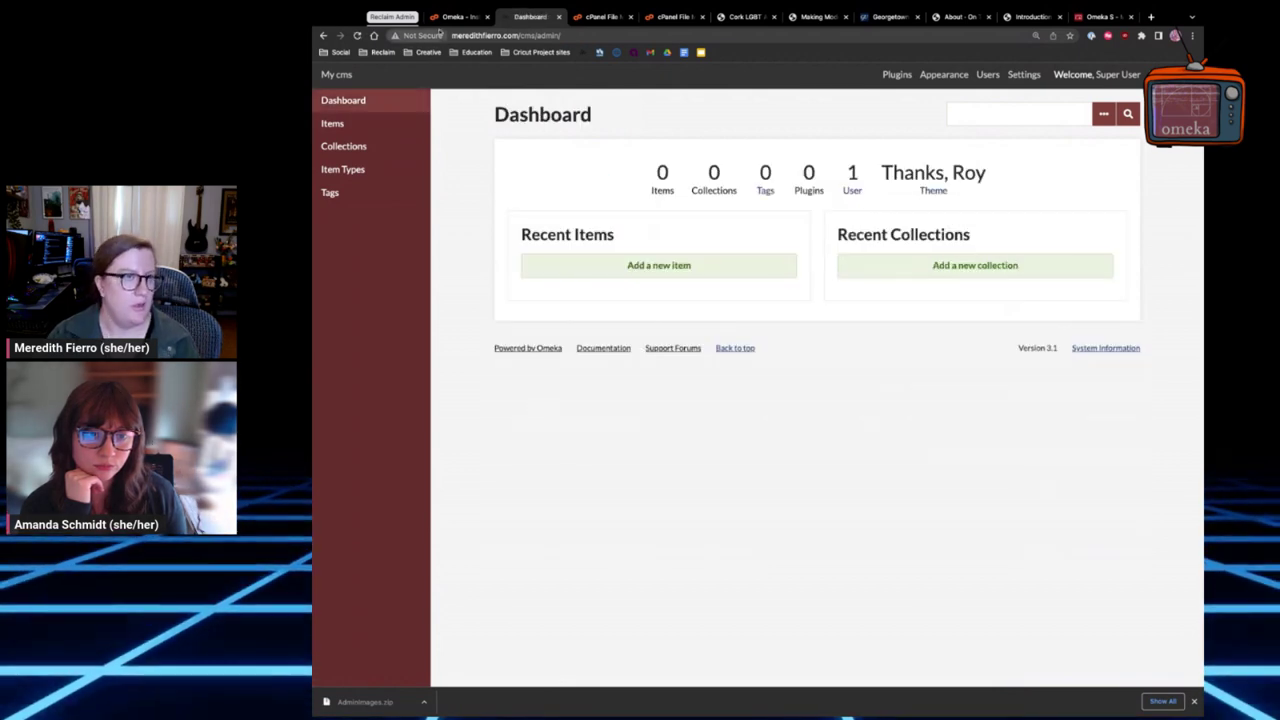
left_click(455, 17)
scroll(823, 490, "up", 1)
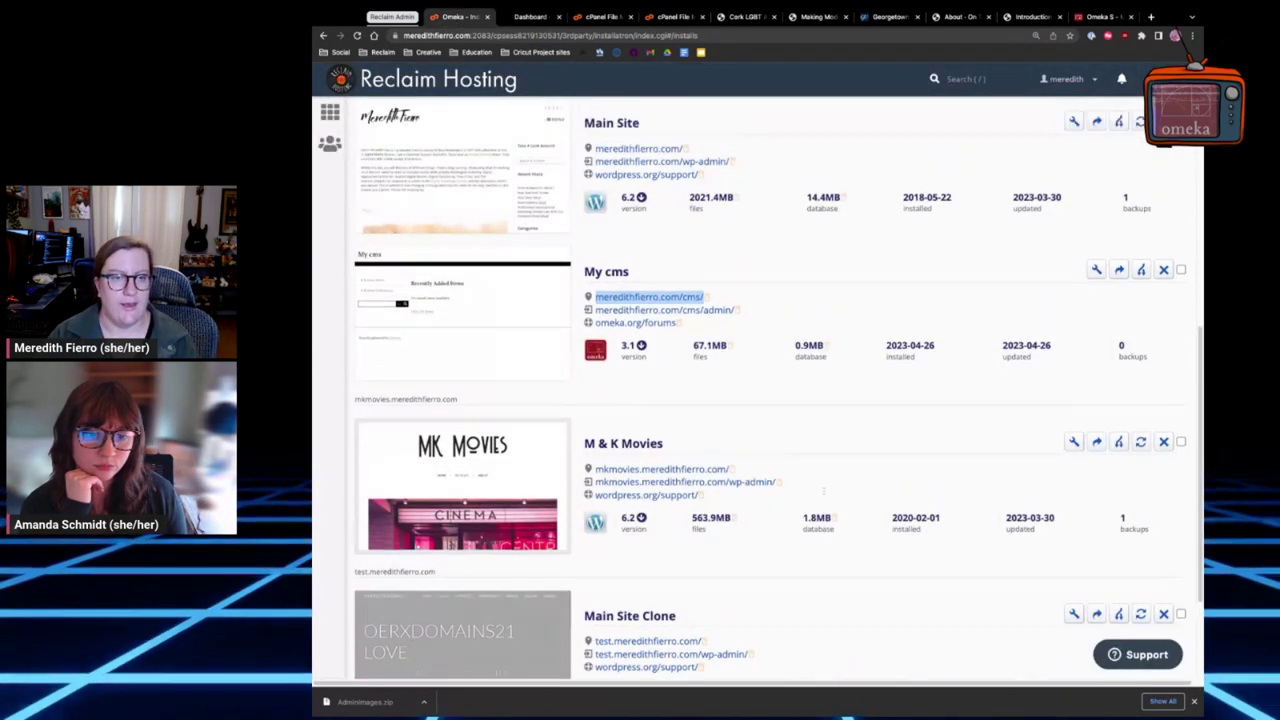
scroll(823, 490, "up", 3)
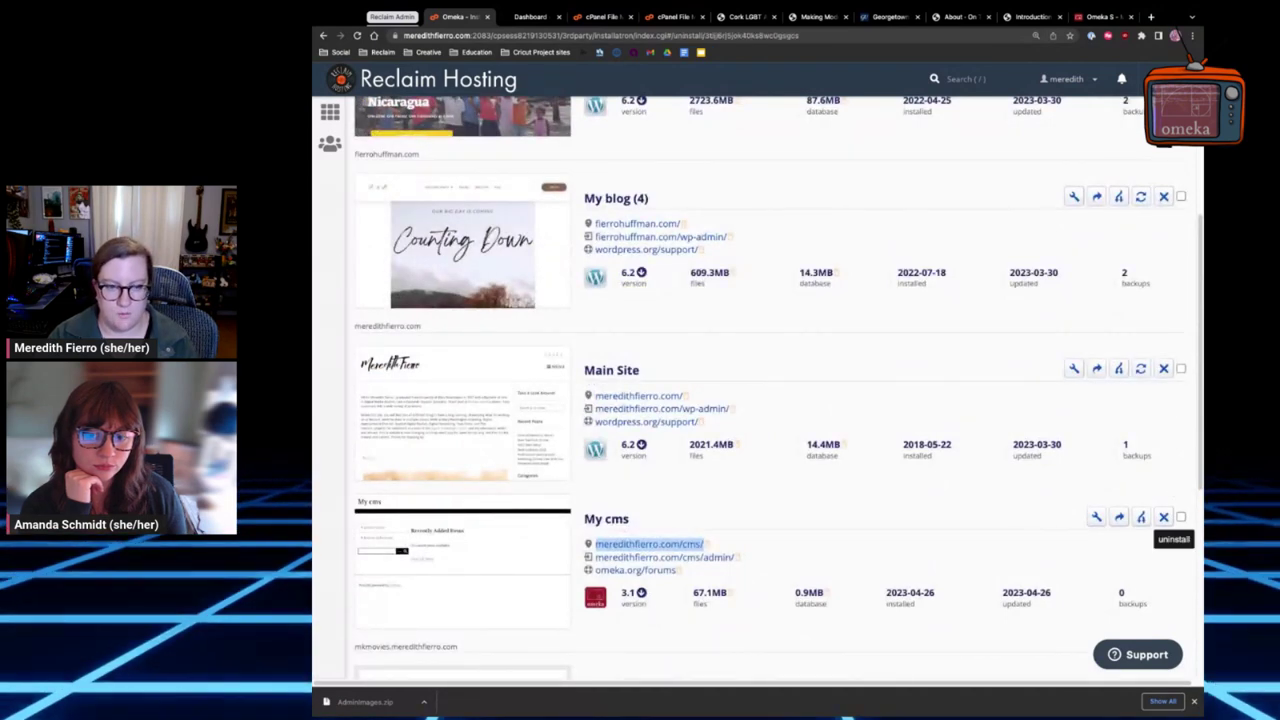
left_click(1163, 517)
left_click(1186, 428)
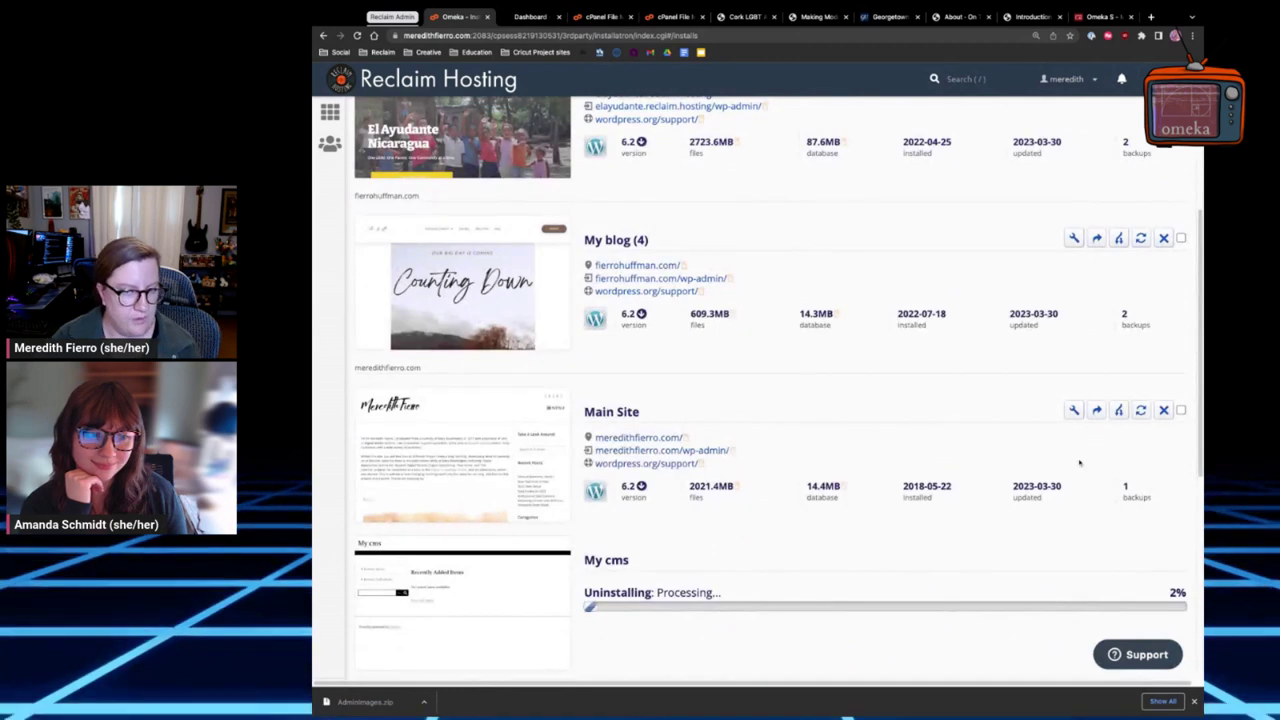
scroll(1117, 474, "up", 5)
left_click(1119, 201)
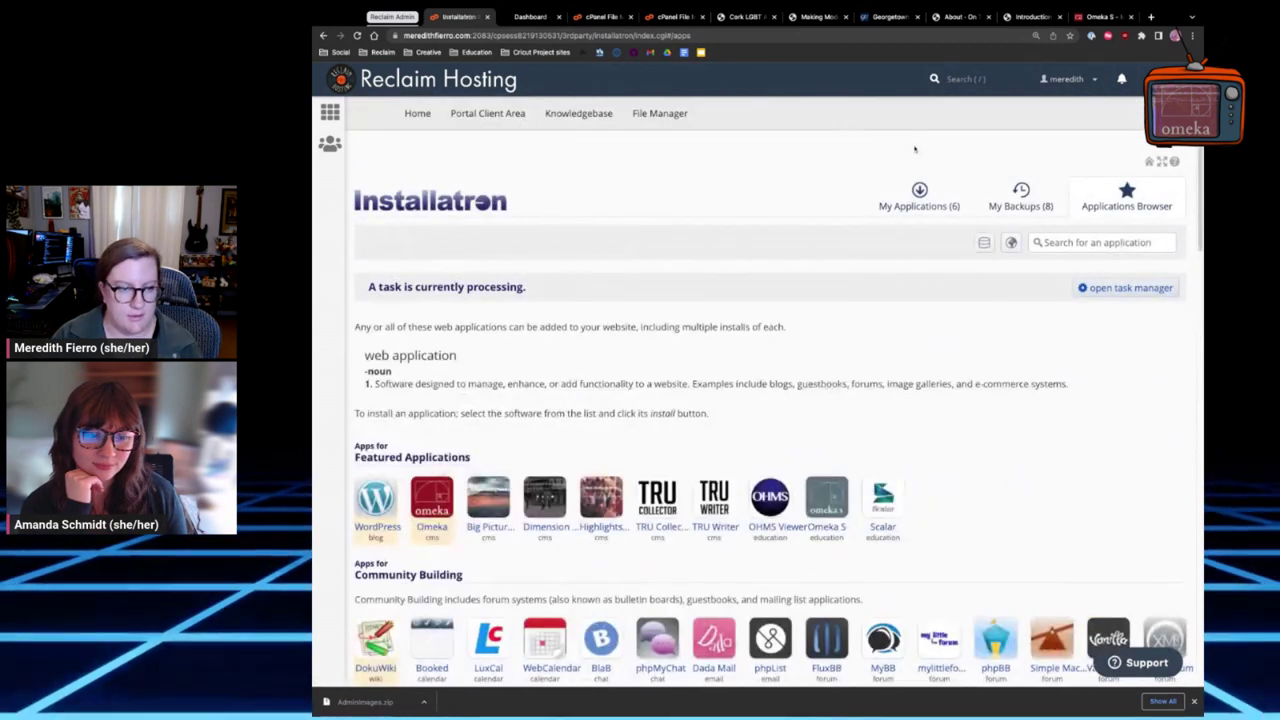
Step: In the Omeka S installer, replace the administrator password with a stronger one and install
left_click(840, 533)
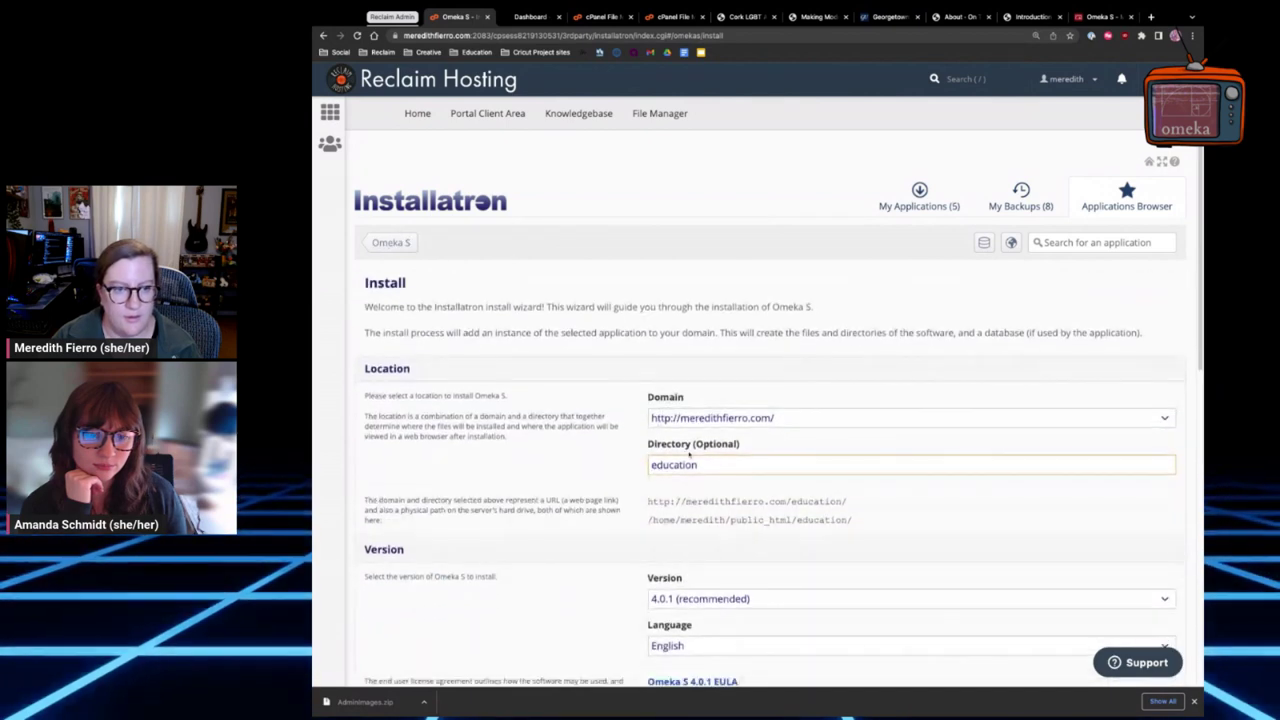
scroll(800, 311, "down", 6)
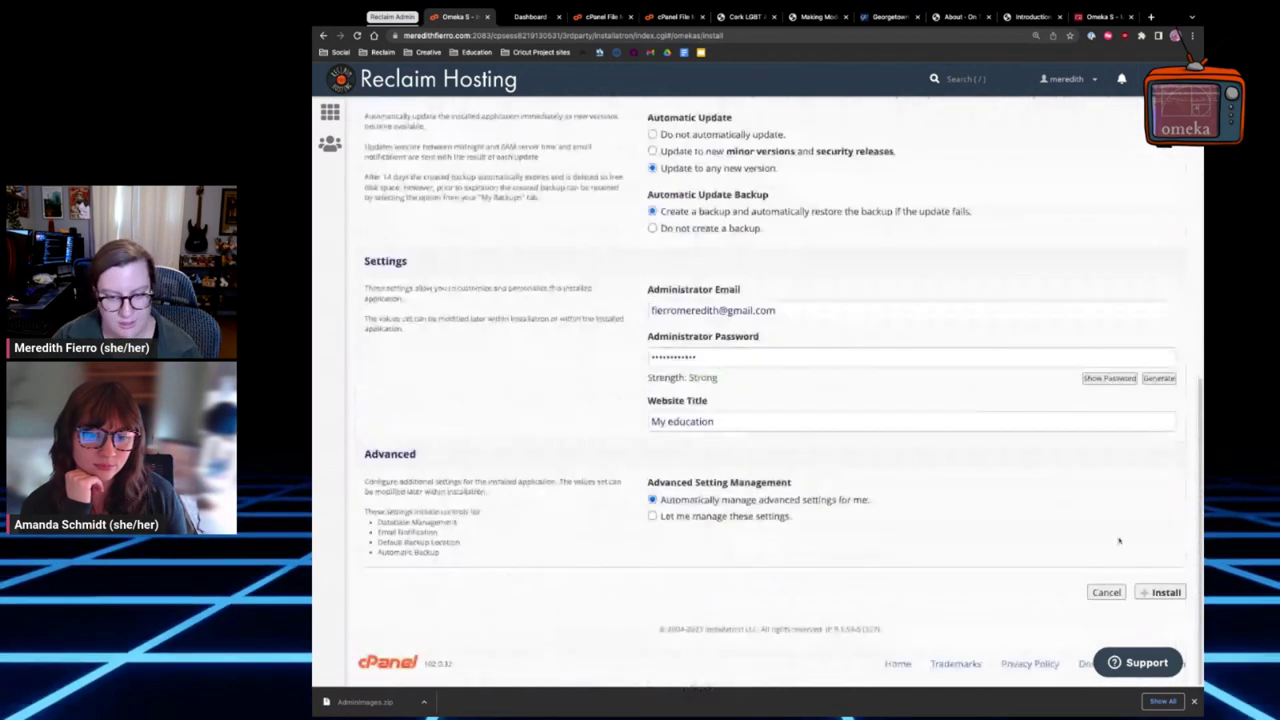
double_click(758, 360)
key("BackSpace")
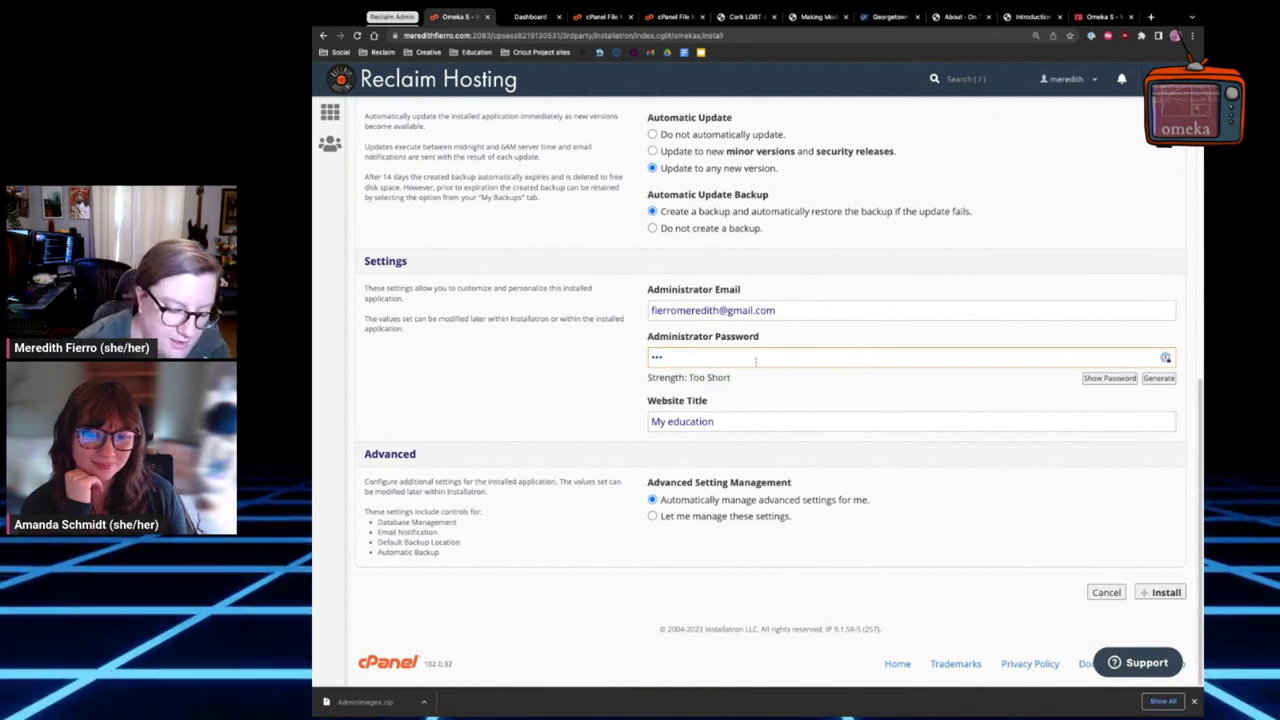
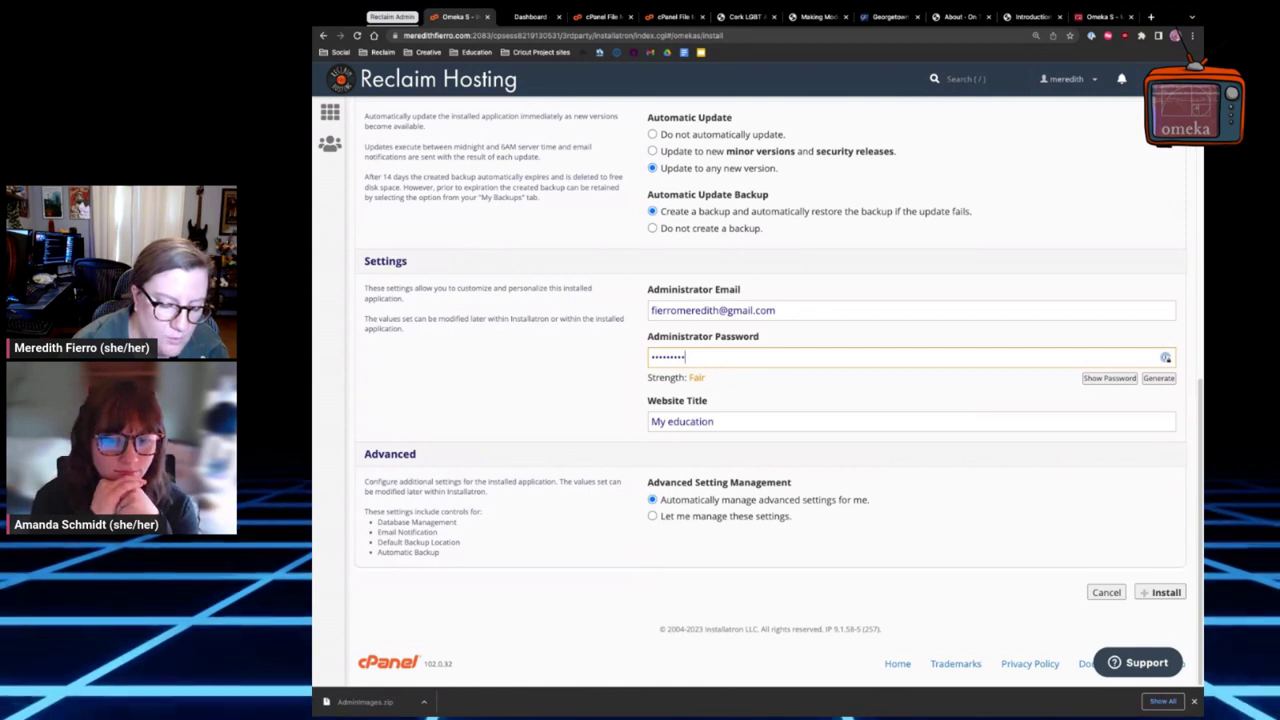
left_click(1109, 378)
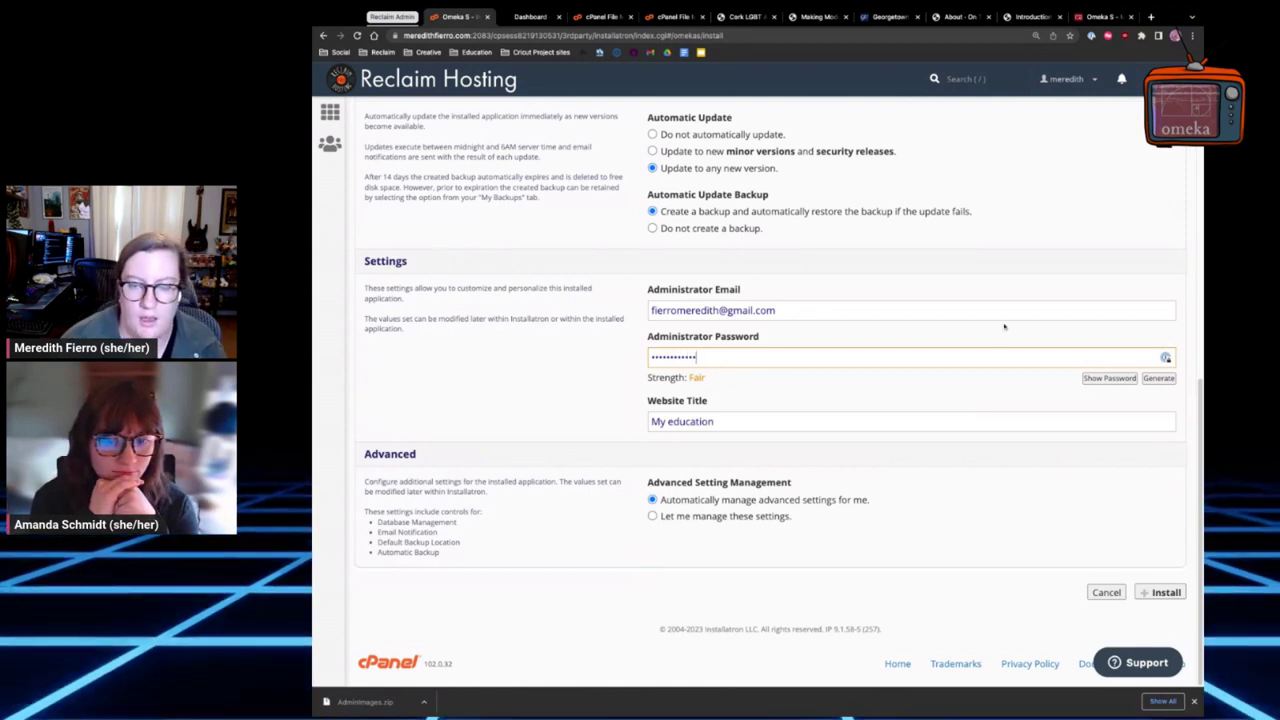
left_click(1108, 380)
left_click(1170, 593)
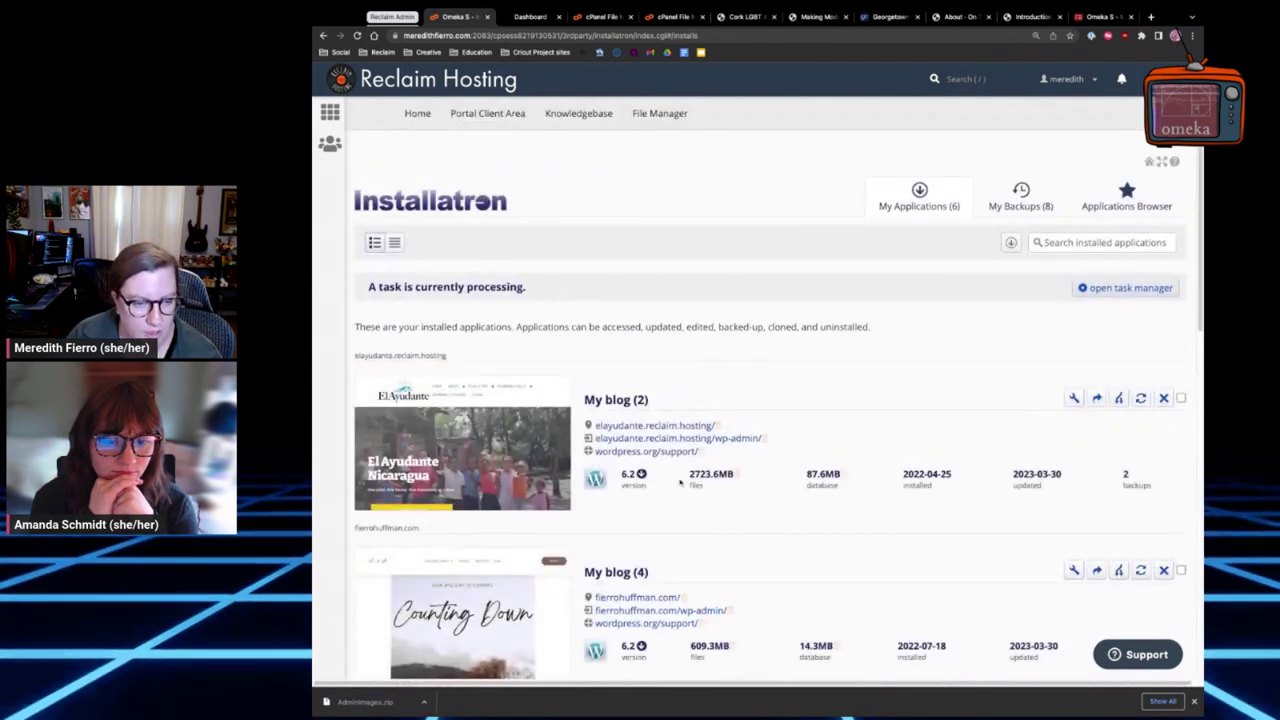
Step: Wait for the Omeka S install to finish, scrolling My Applications to the My education entry
scroll(685, 480, "down", 5)
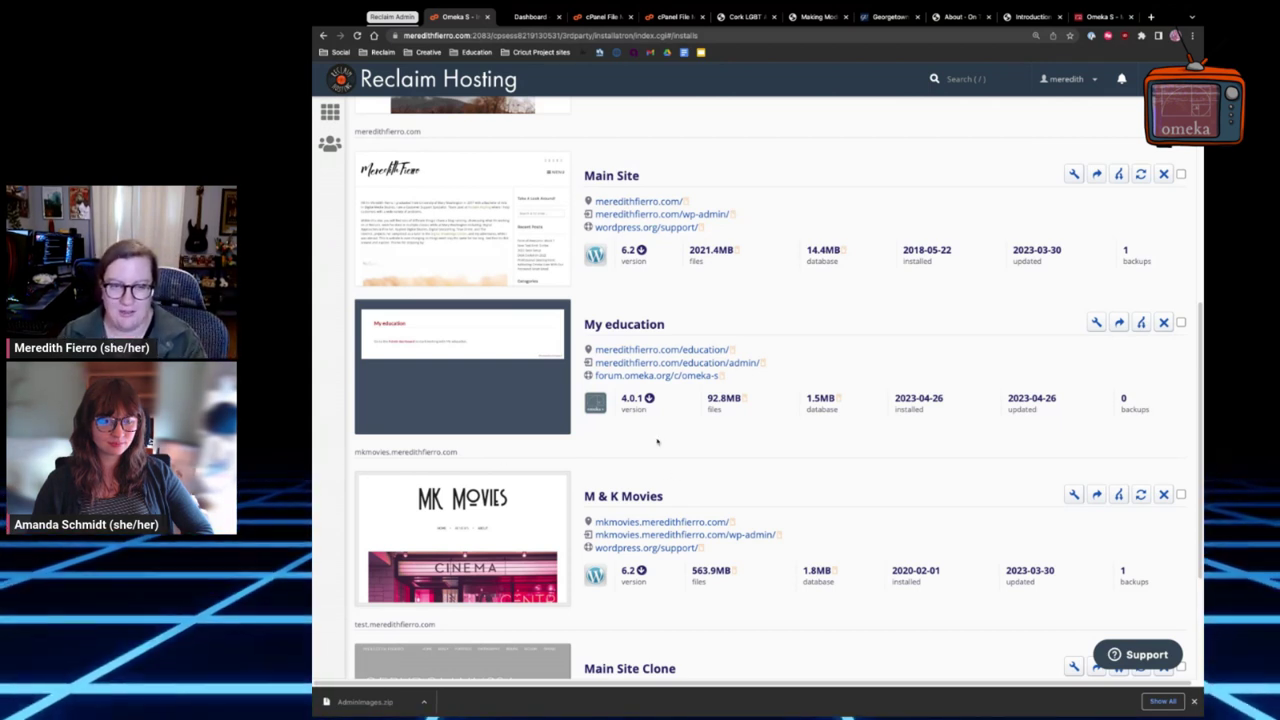
Step: Clone the My education install into the omekas directory
left_click(1139, 323)
scroll(681, 432, "down", 2)
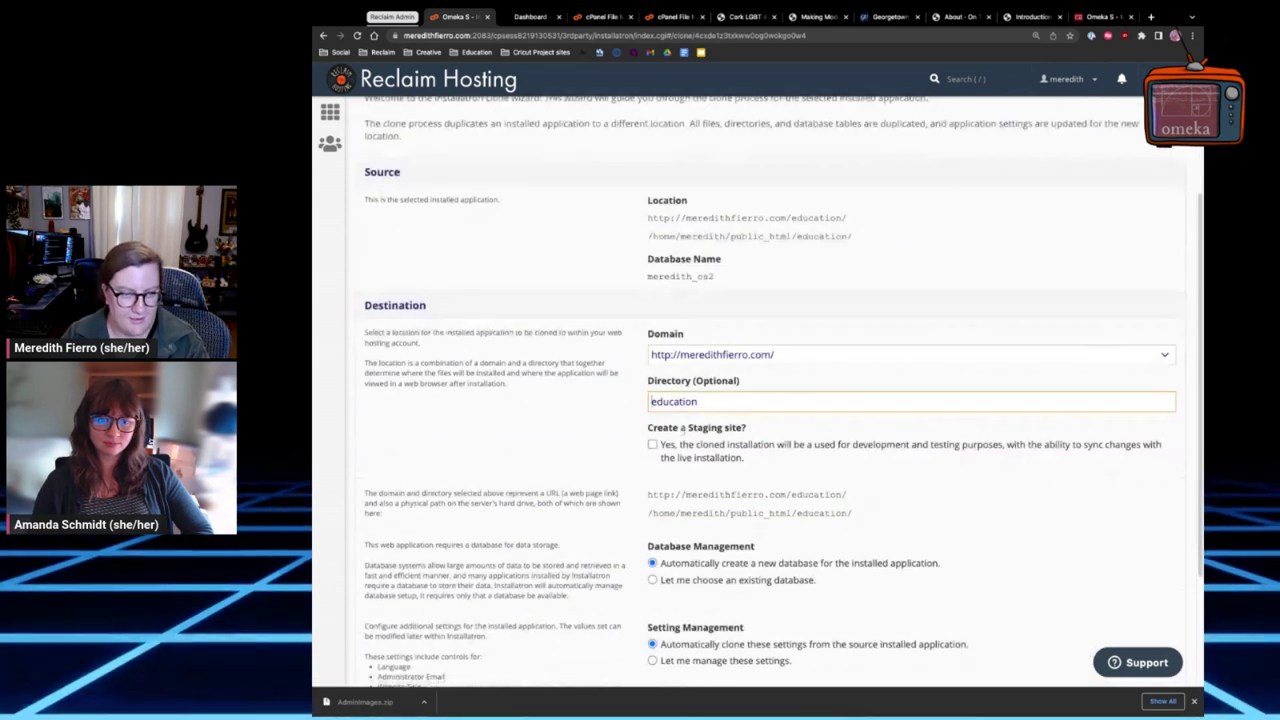
double_click(738, 406)
type("omeka")
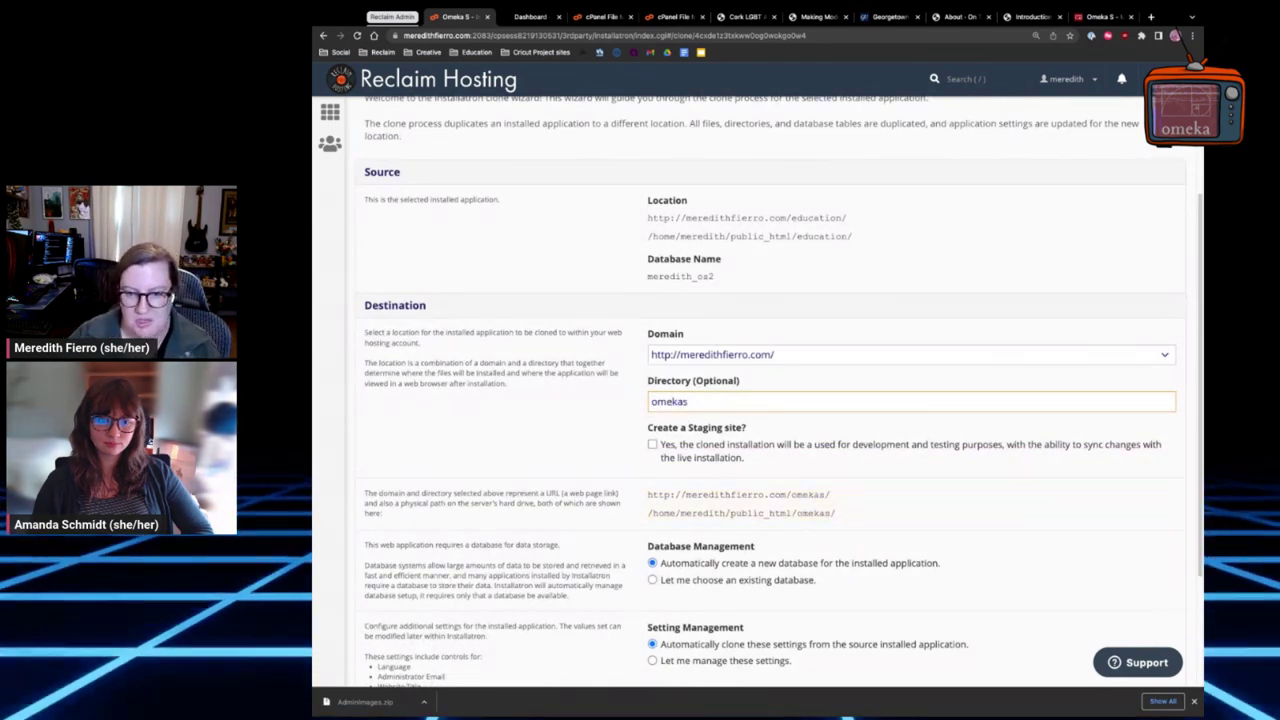
type("s")
key("Return")
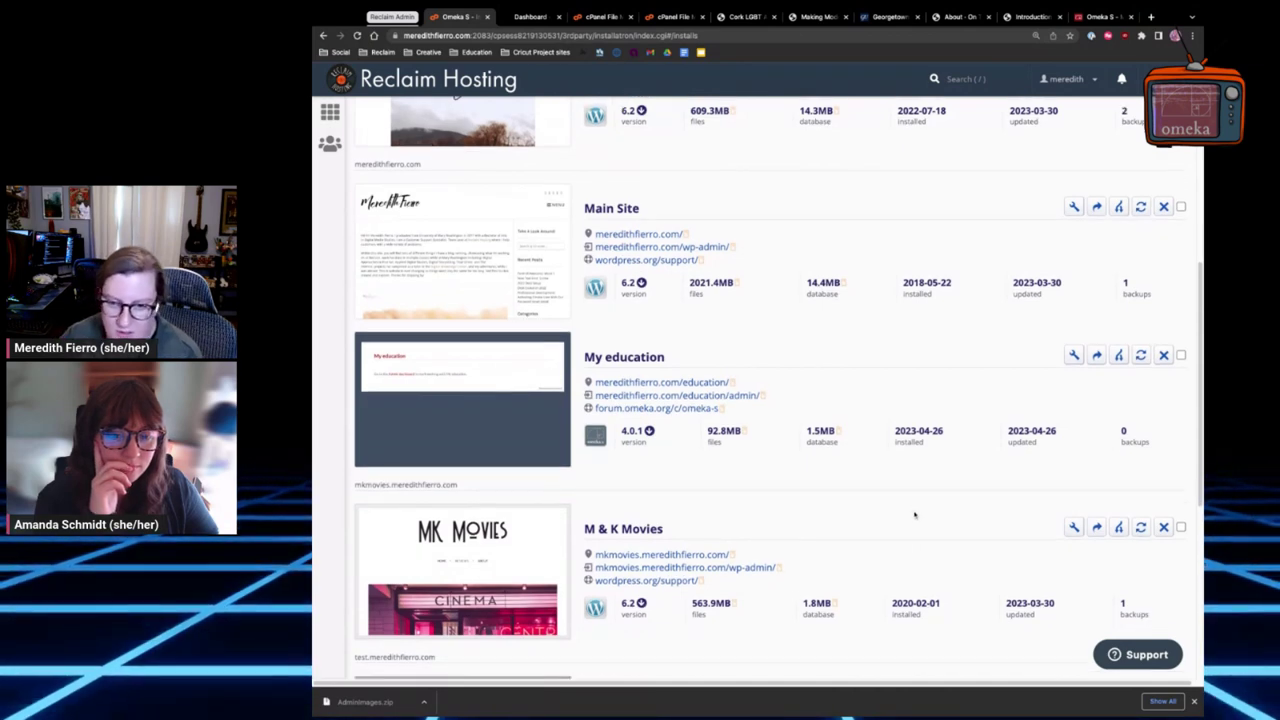
scroll(911, 518, "down", 2)
Step: Confirm My education Clone at meredithfierro.com/omekas/, then open My education's admin page in a new tab
scroll(911, 518, "down", 2)
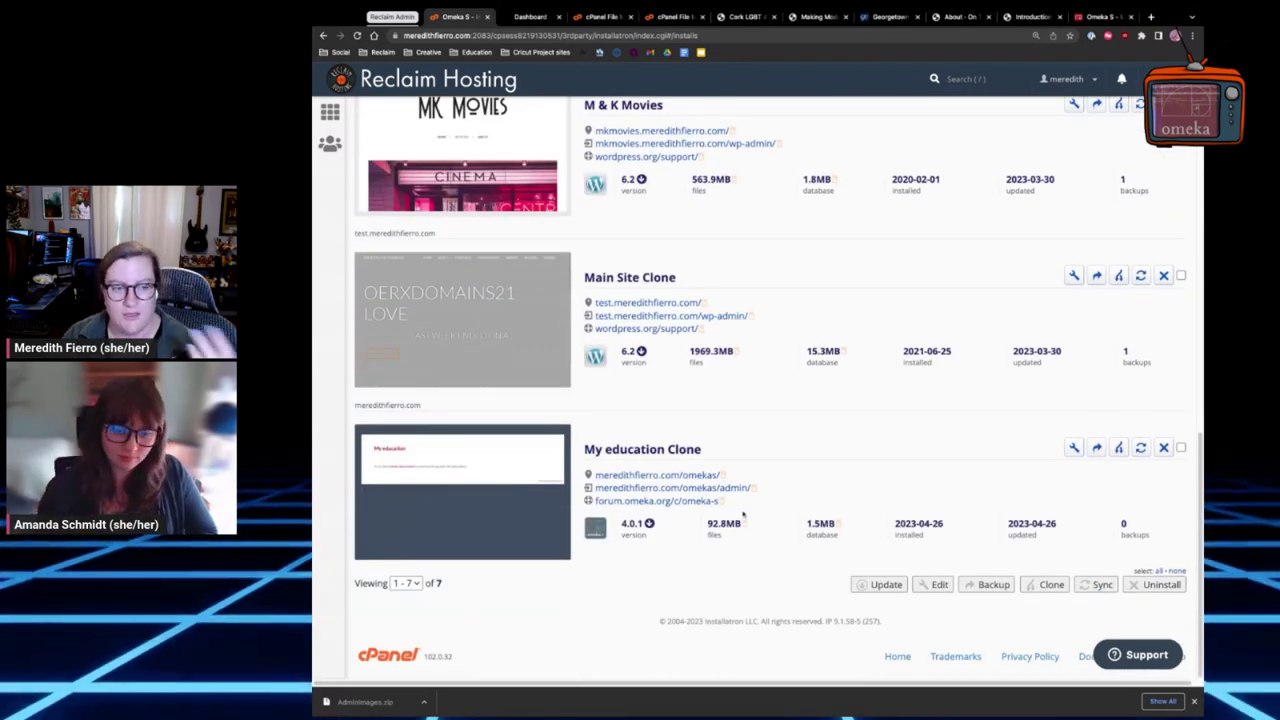
triple_click(748, 477)
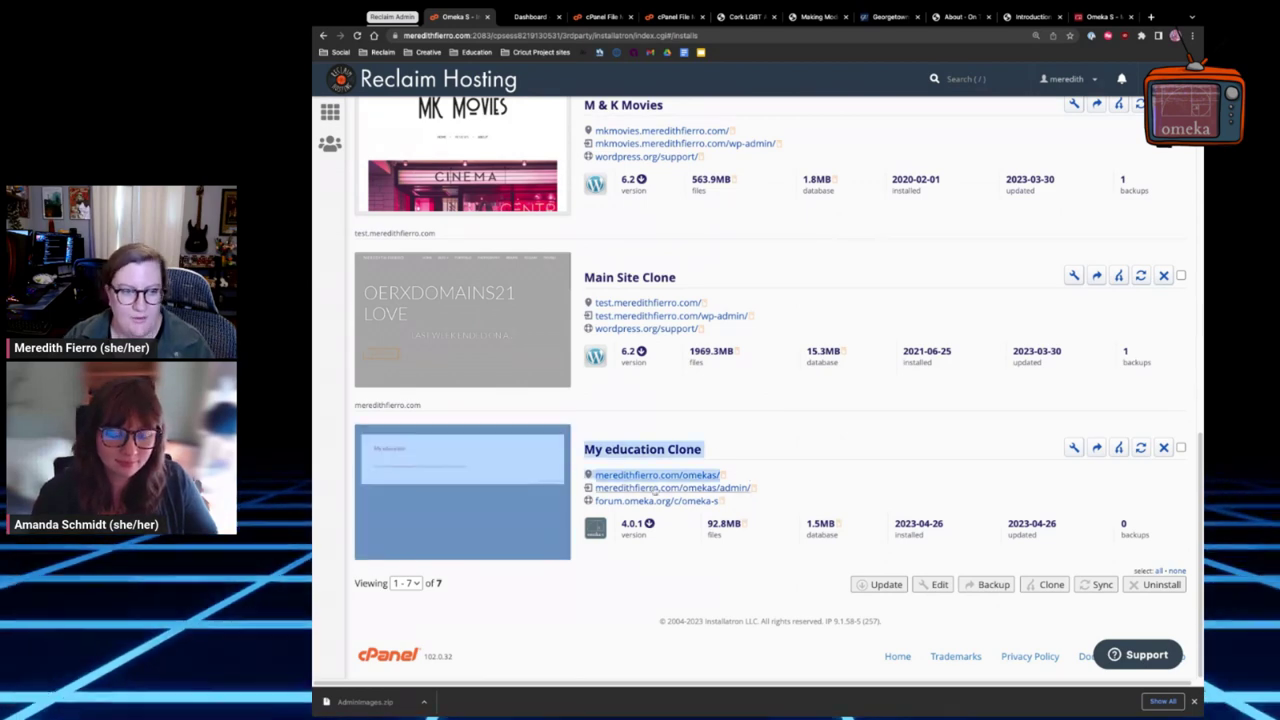
left_click(803, 479)
scroll(790, 430, "up", 4)
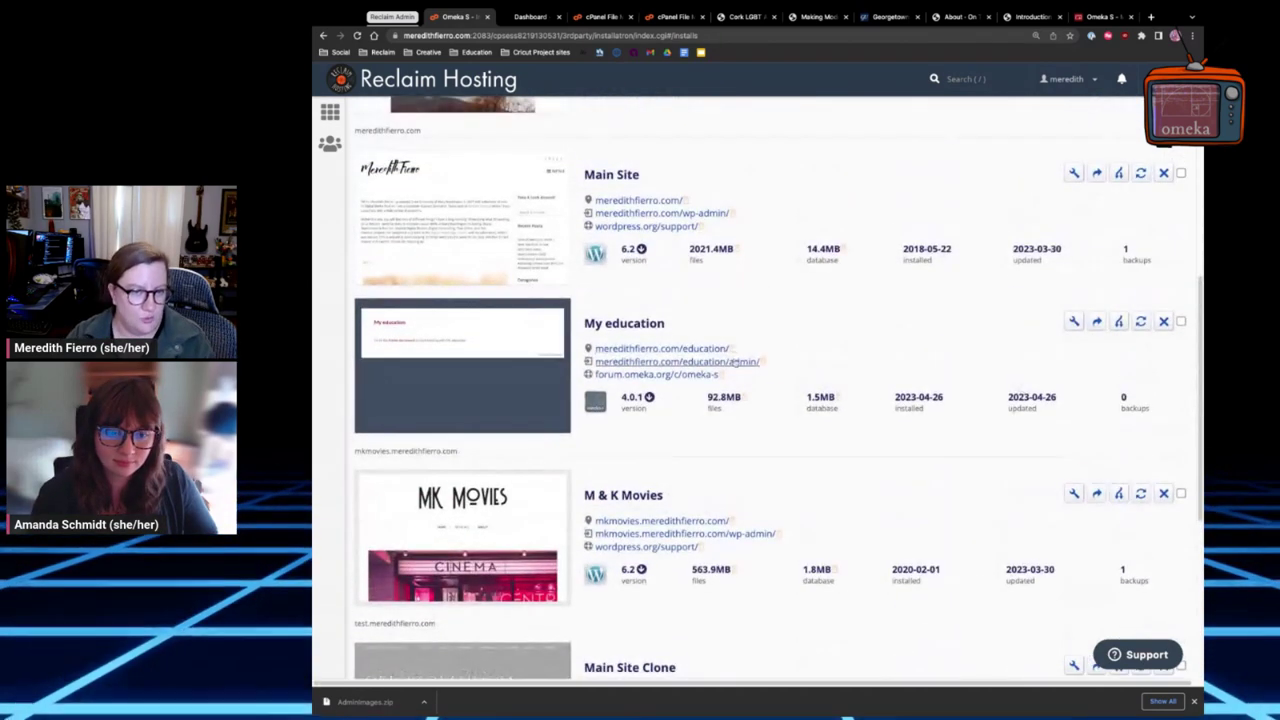
left_click(736, 367)
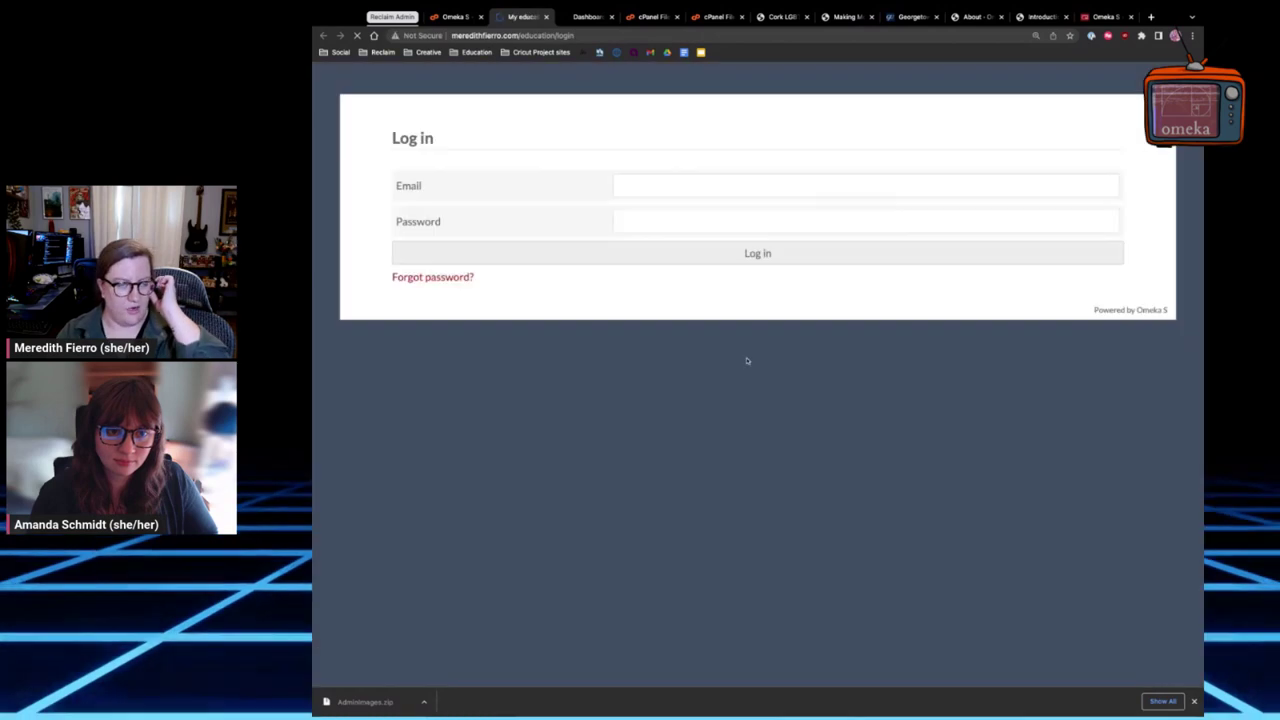
Step: Sign in with the administrator's email and password, retyping the mistyped password
left_click(638, 188)
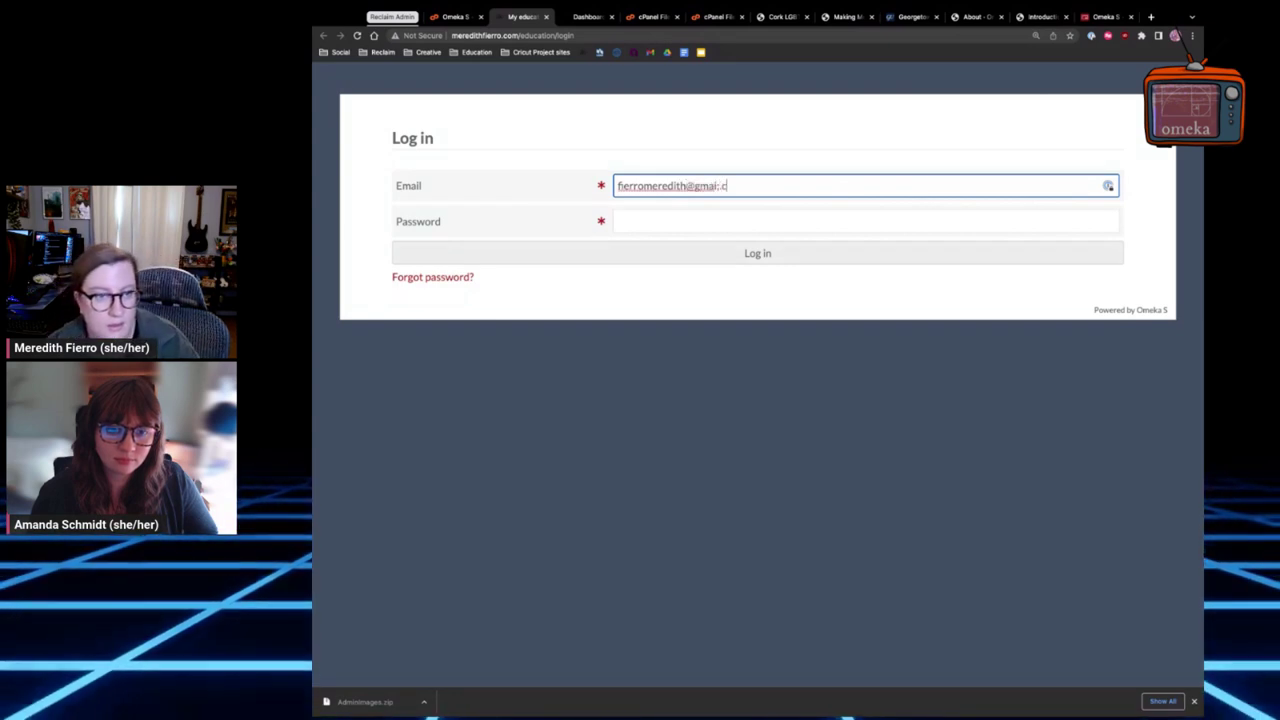
key("Tab")
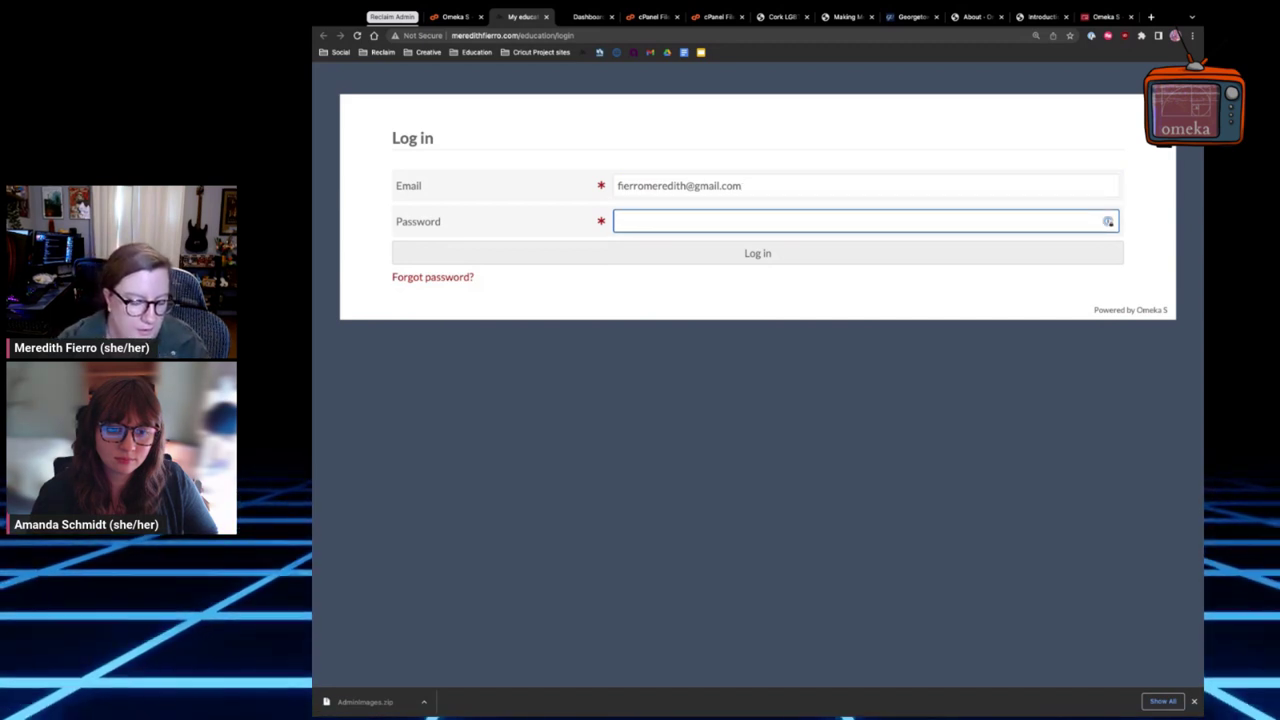
type("•••••••")
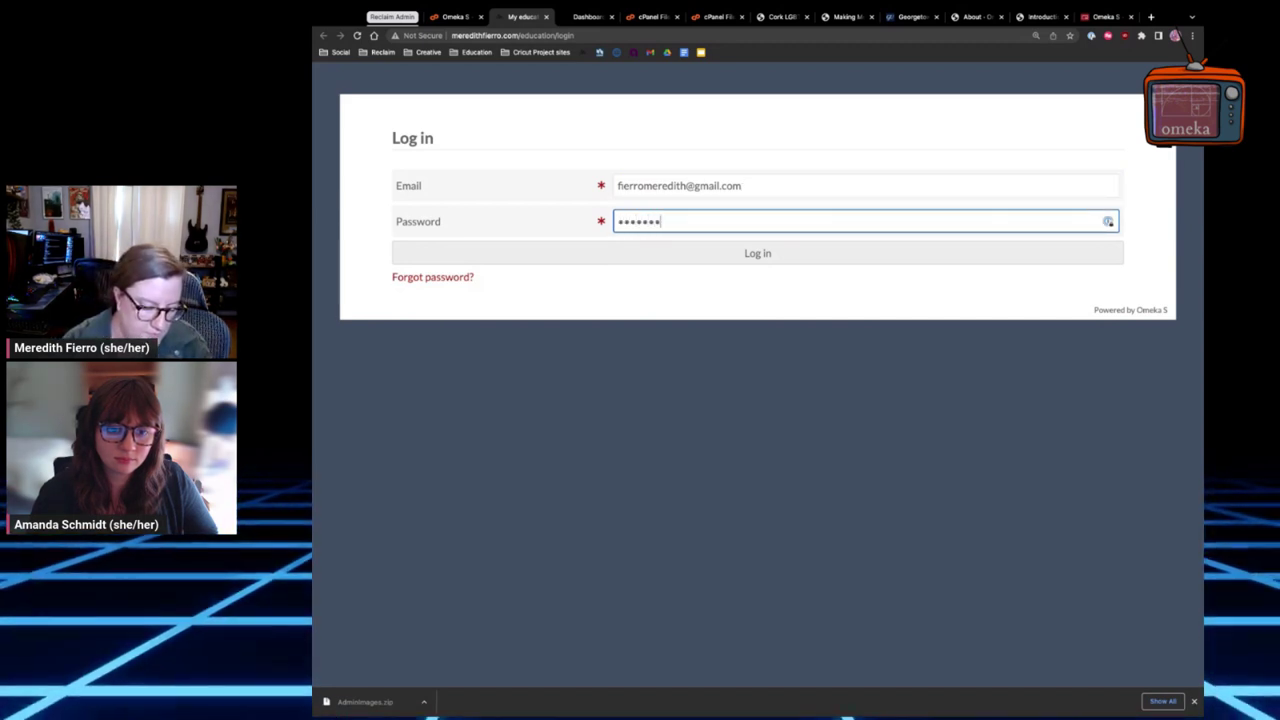
key("ctrl+a")
type("••••")
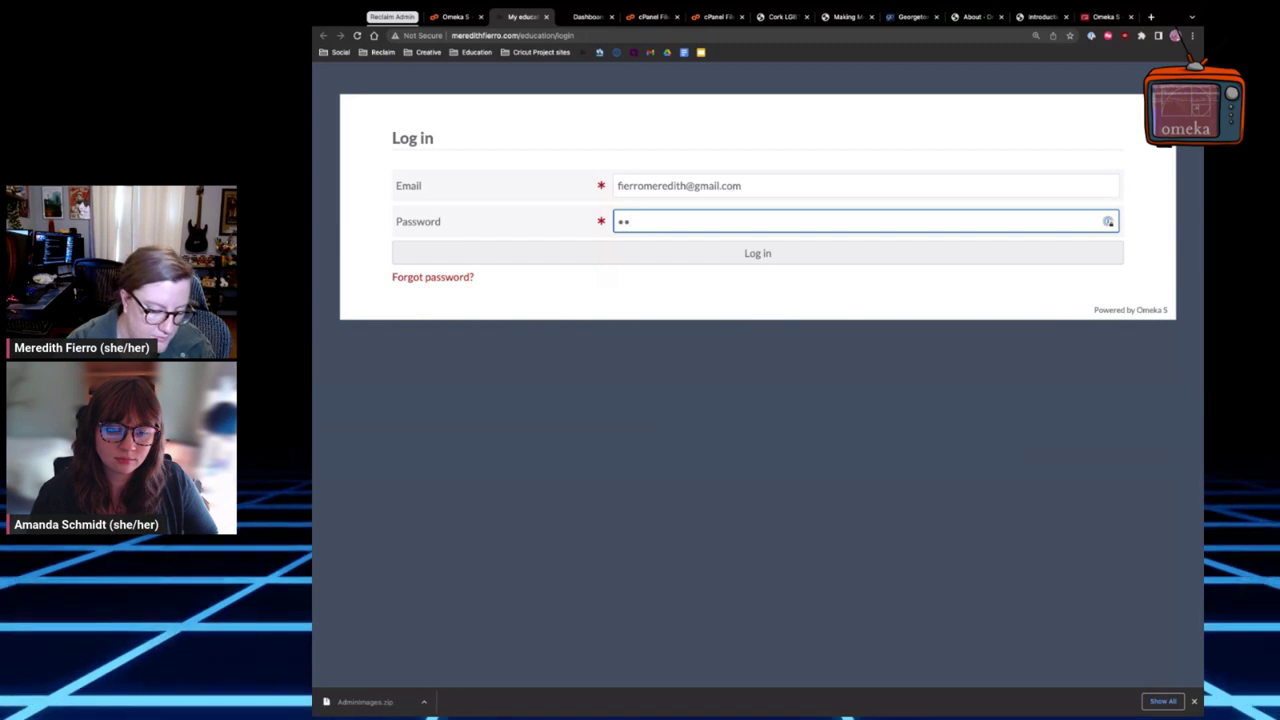
type("••••••••")
key("Return")
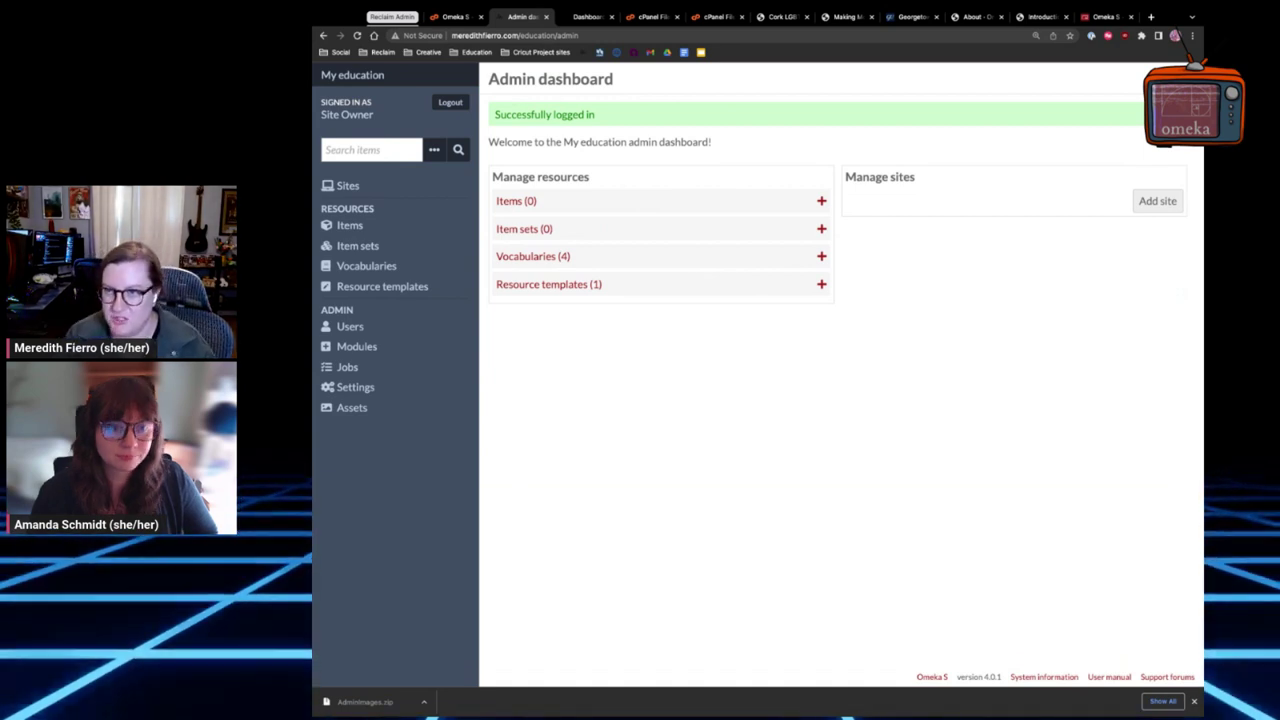
Step: Compare with the Omeka Classic dashboard tab, return to Omeka S and dismiss the download bar
left_click(588, 17)
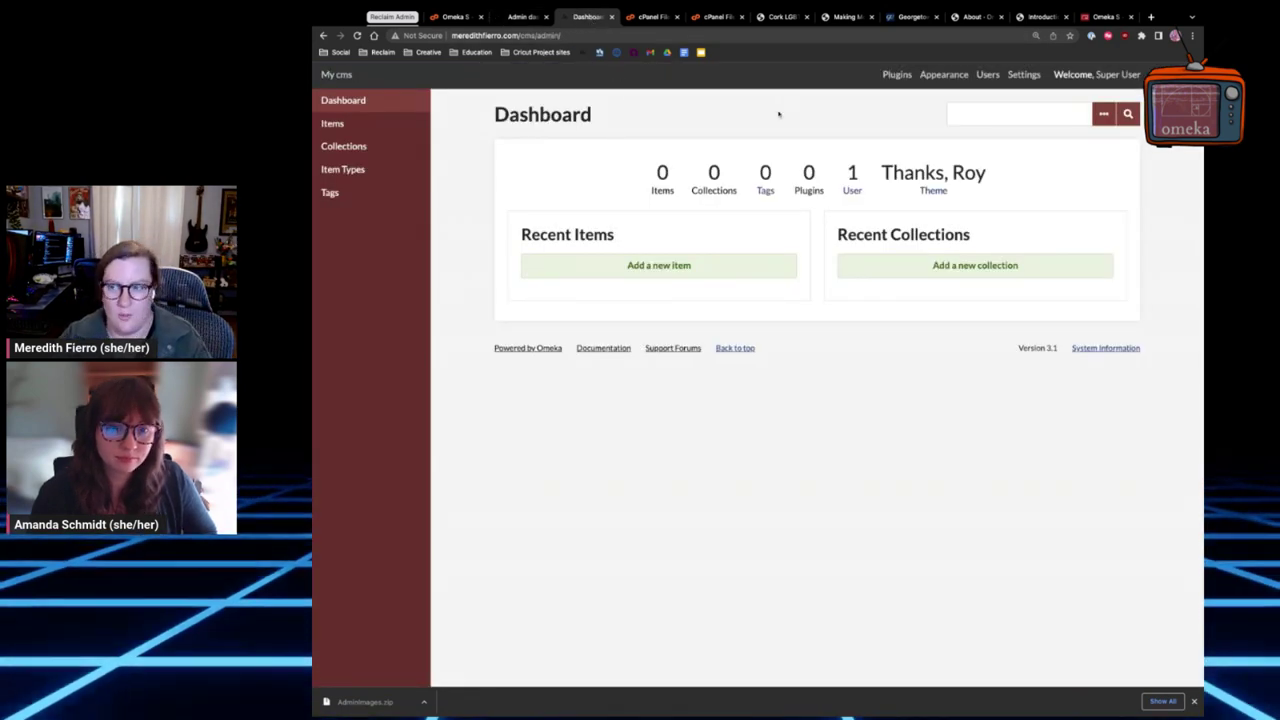
left_click(522, 17)
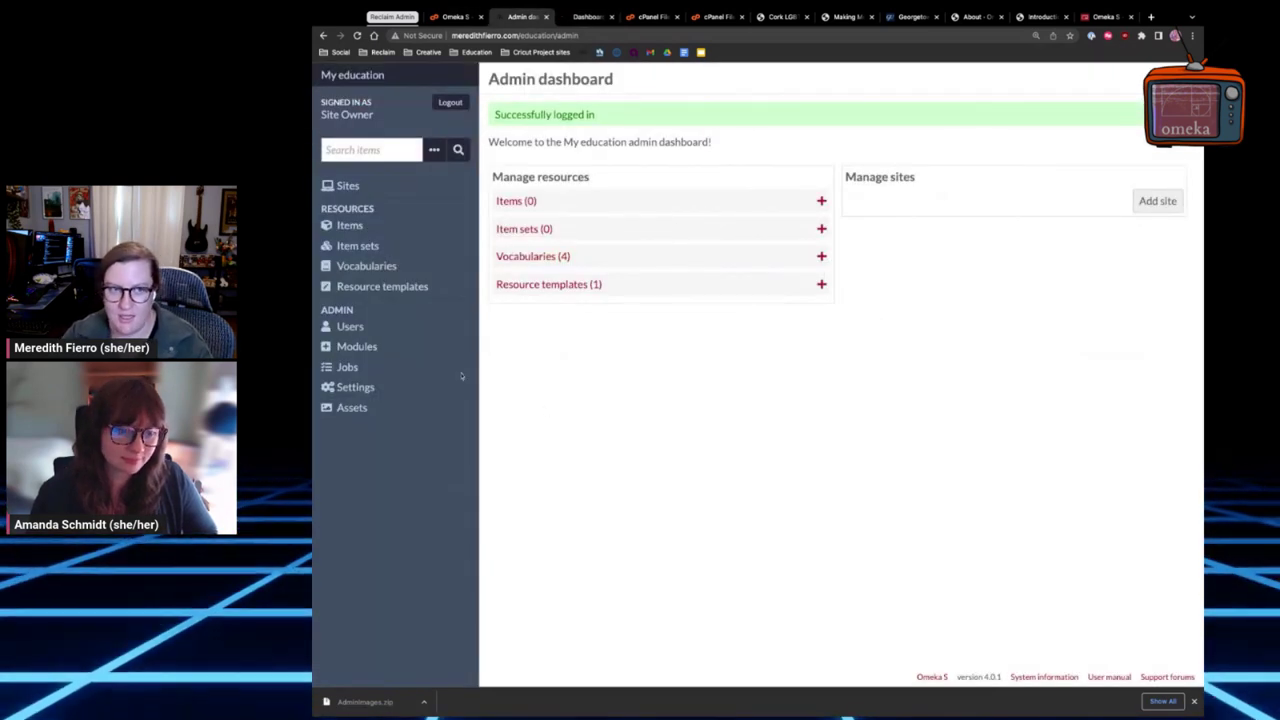
left_click(1196, 704)
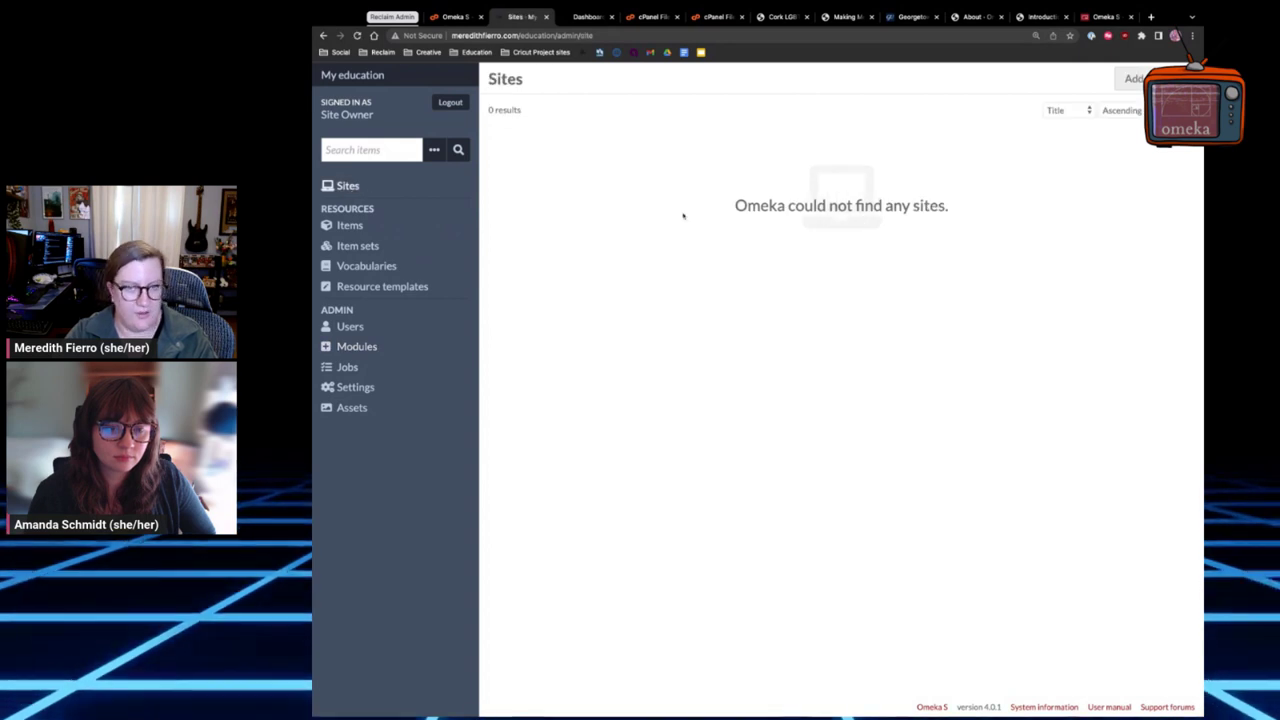
Step: Add a new Omeka S site titled 'test' with URL slug test, checking the thumbnail option
left_click(1133, 79)
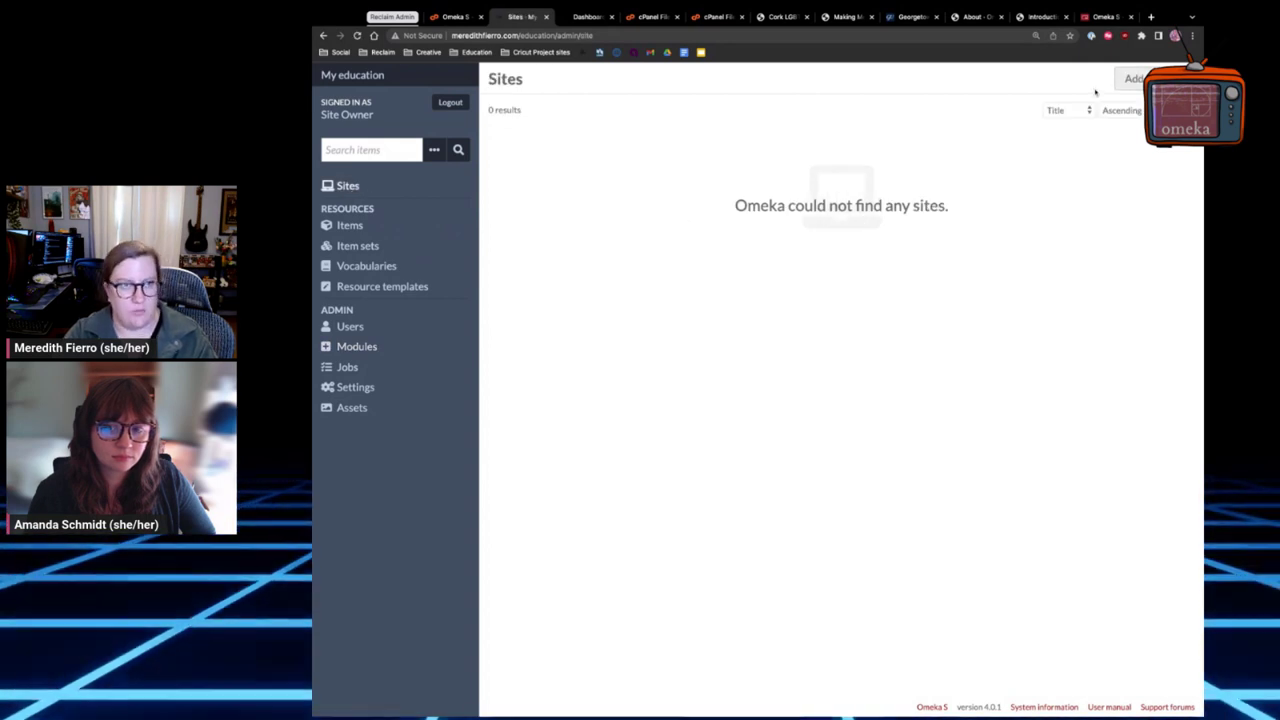
left_click(749, 152)
type("test")
left_click(758, 186)
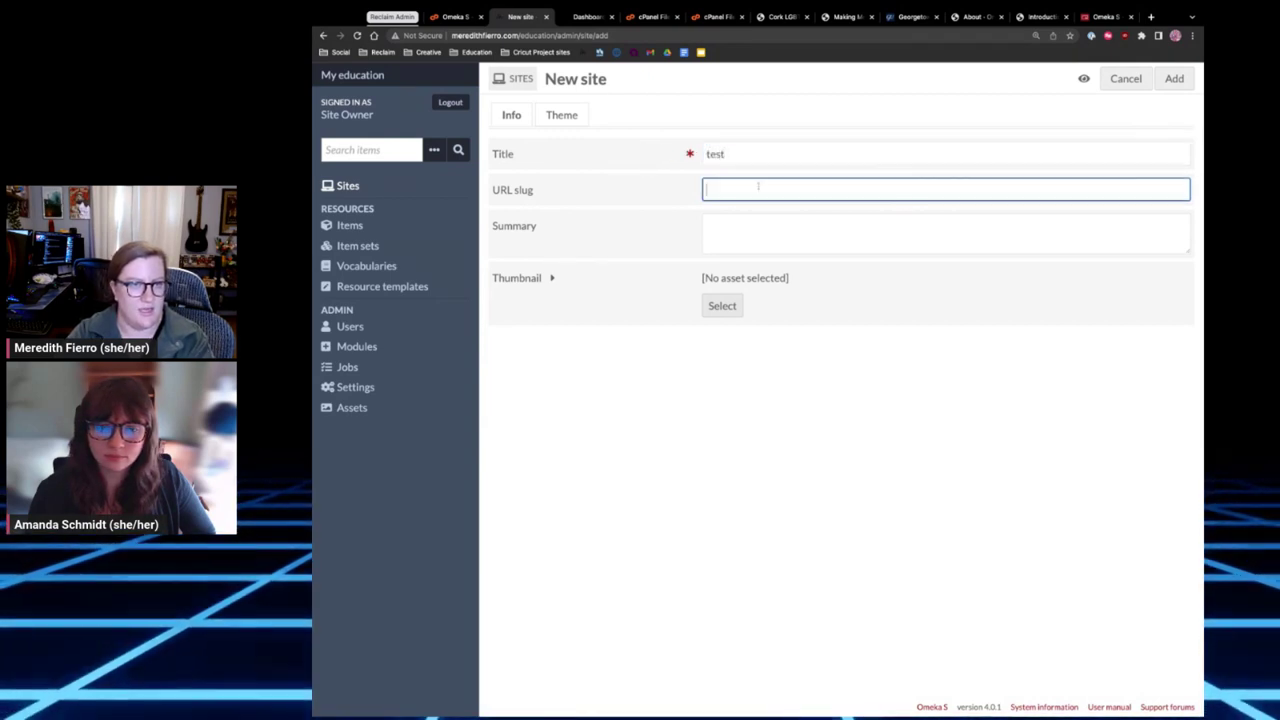
left_click(722, 306)
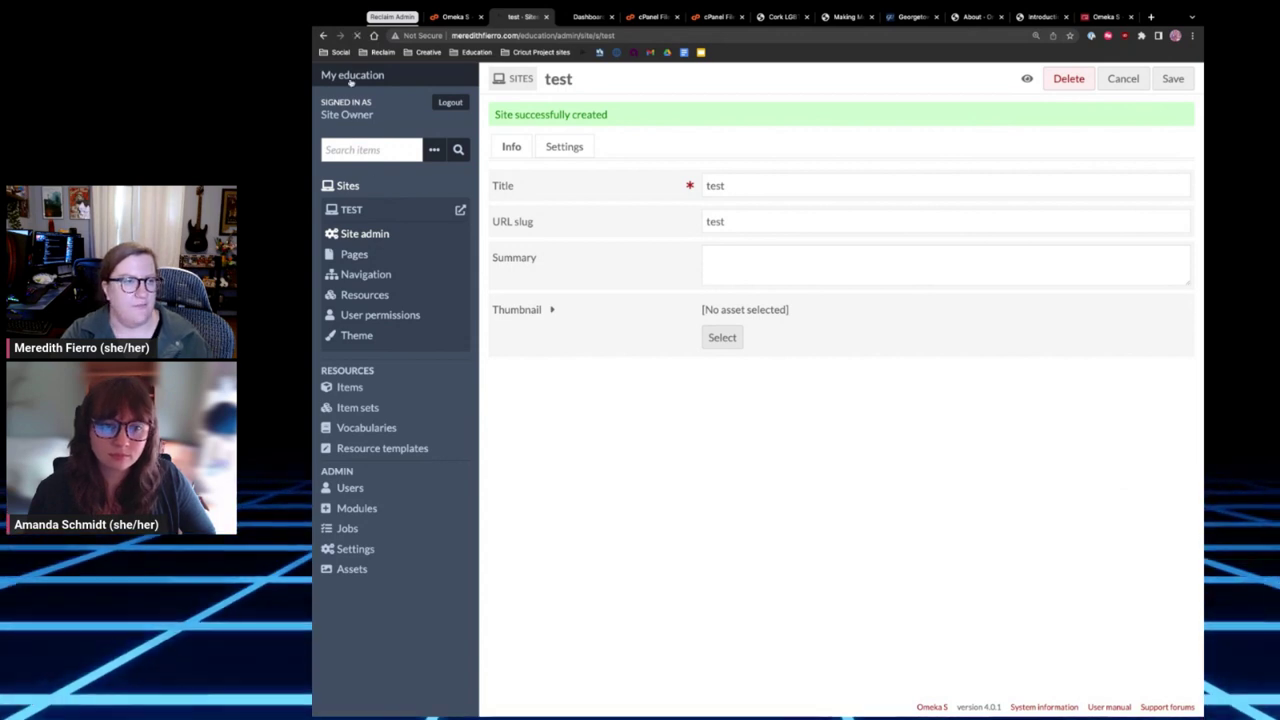
left_click(340, 206)
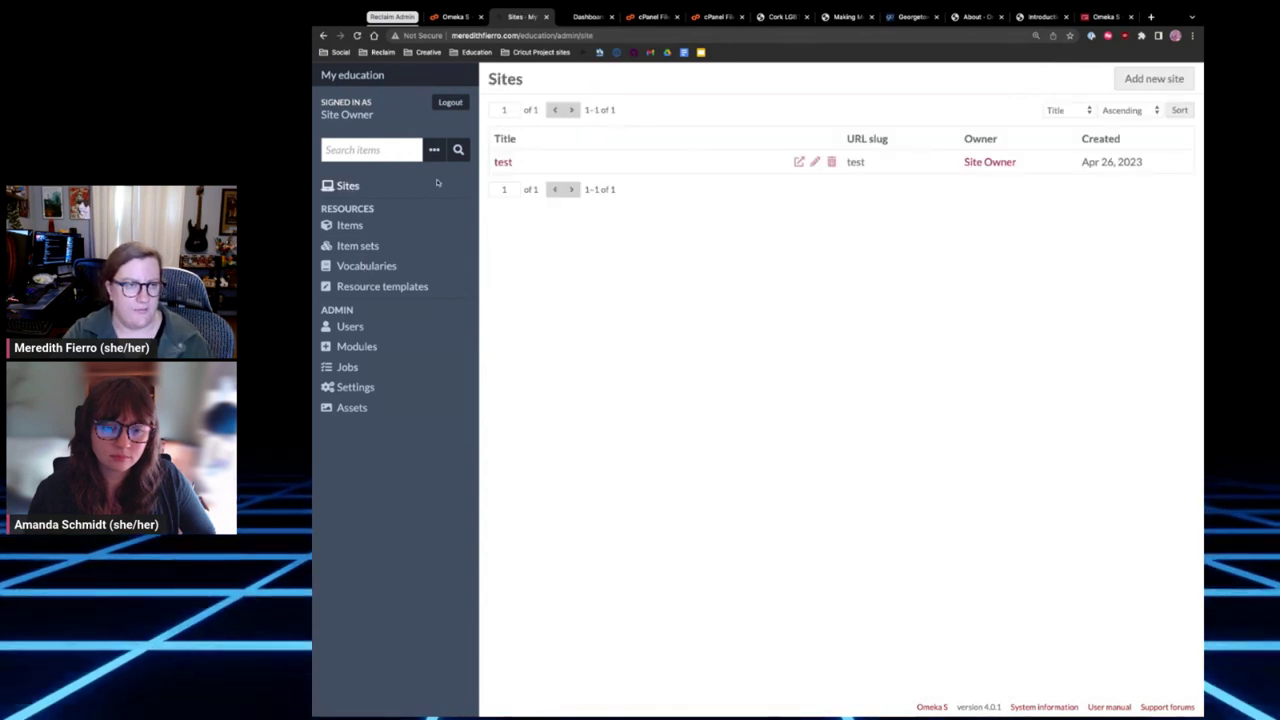
Step: Browse the test site's settings, pages and navigation, and the installation's items
left_click(815, 165)
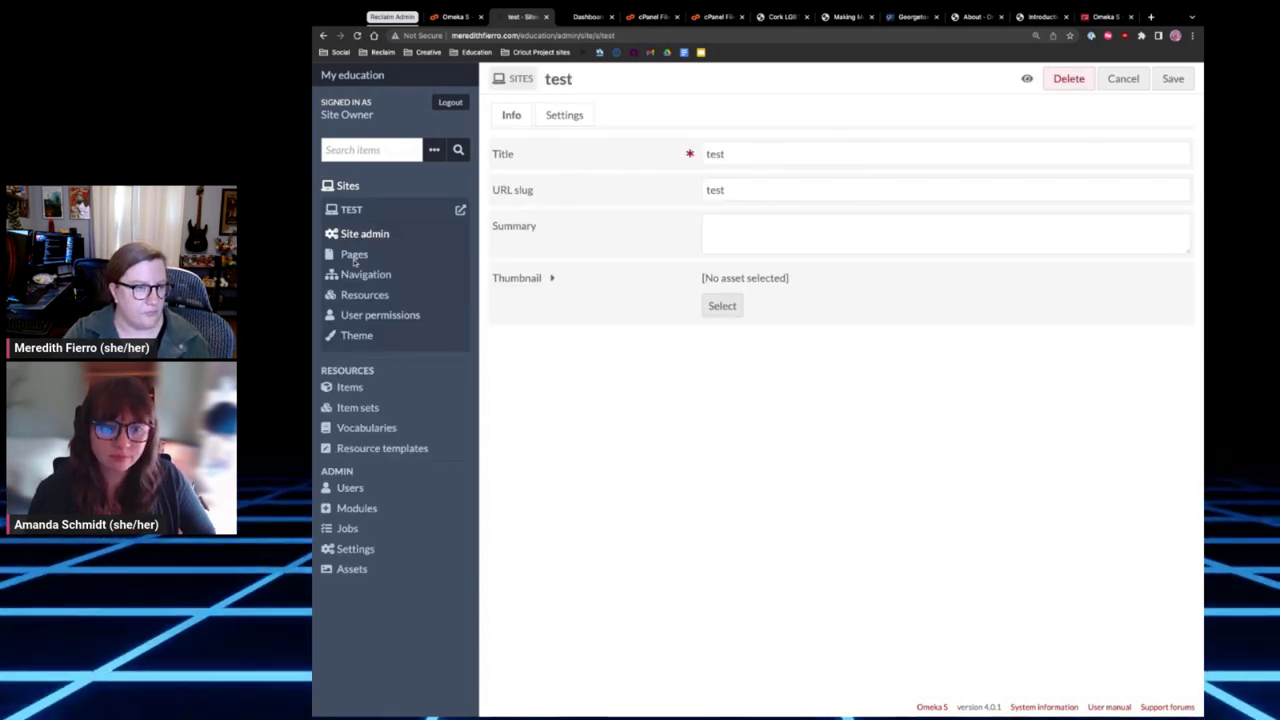
left_click(350, 256)
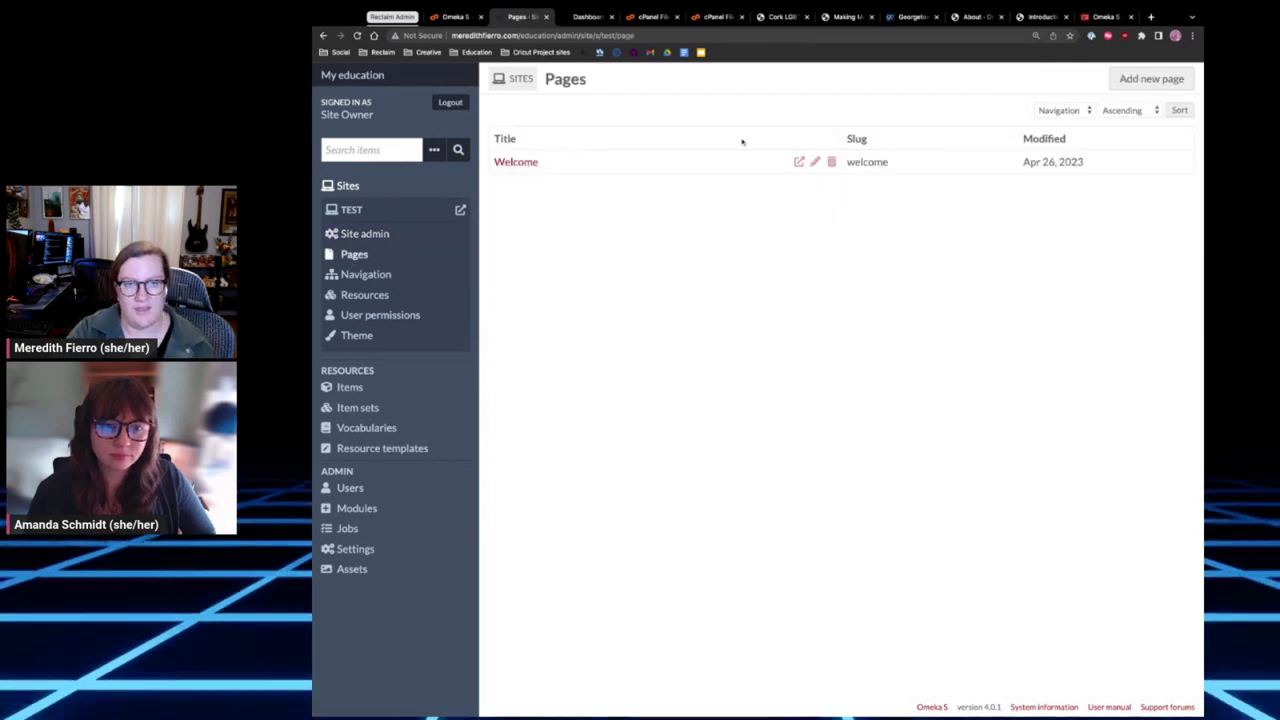
left_click(365, 277)
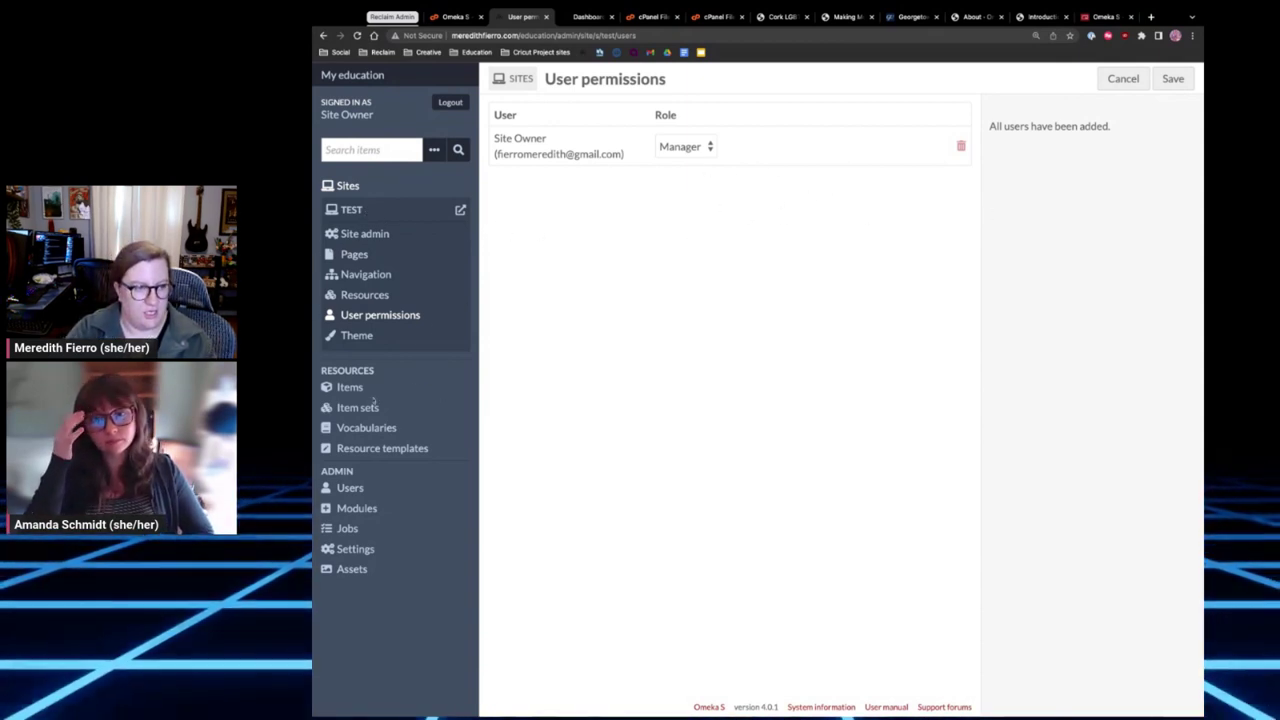
left_click(348, 389)
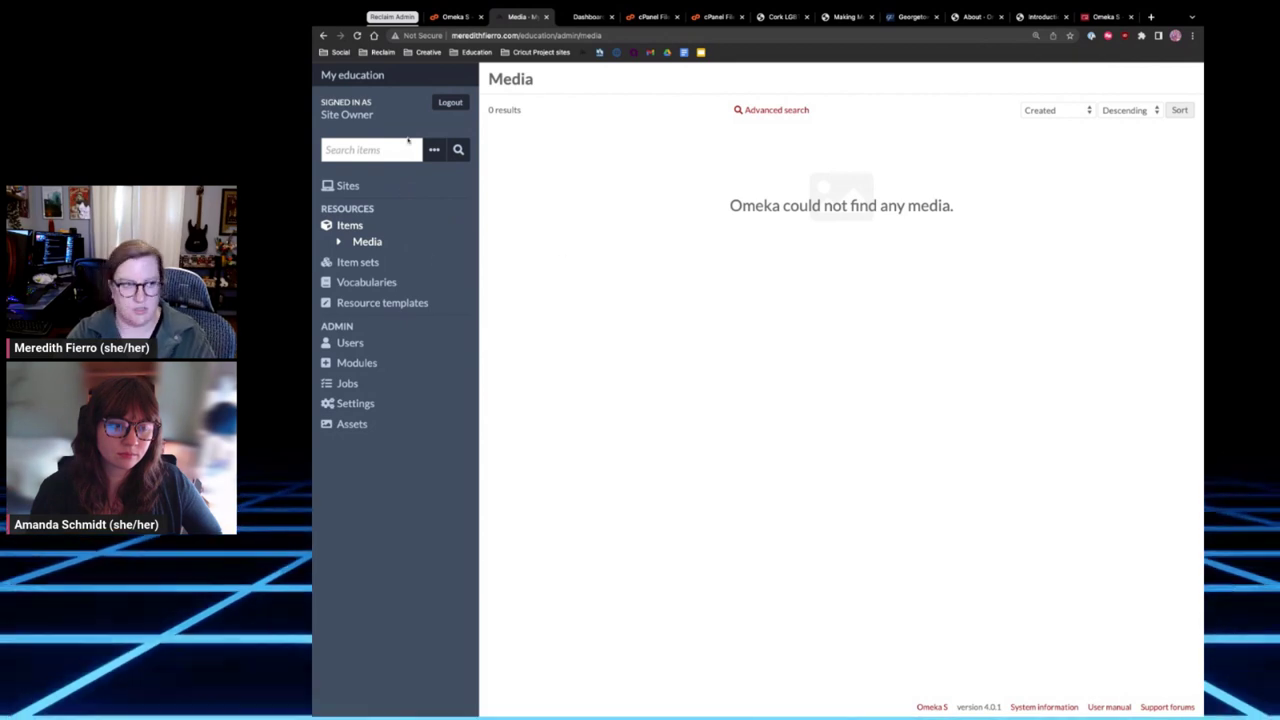
Step: Open the test site's Theme settings, which show Default as the current theme
left_click(351, 188)
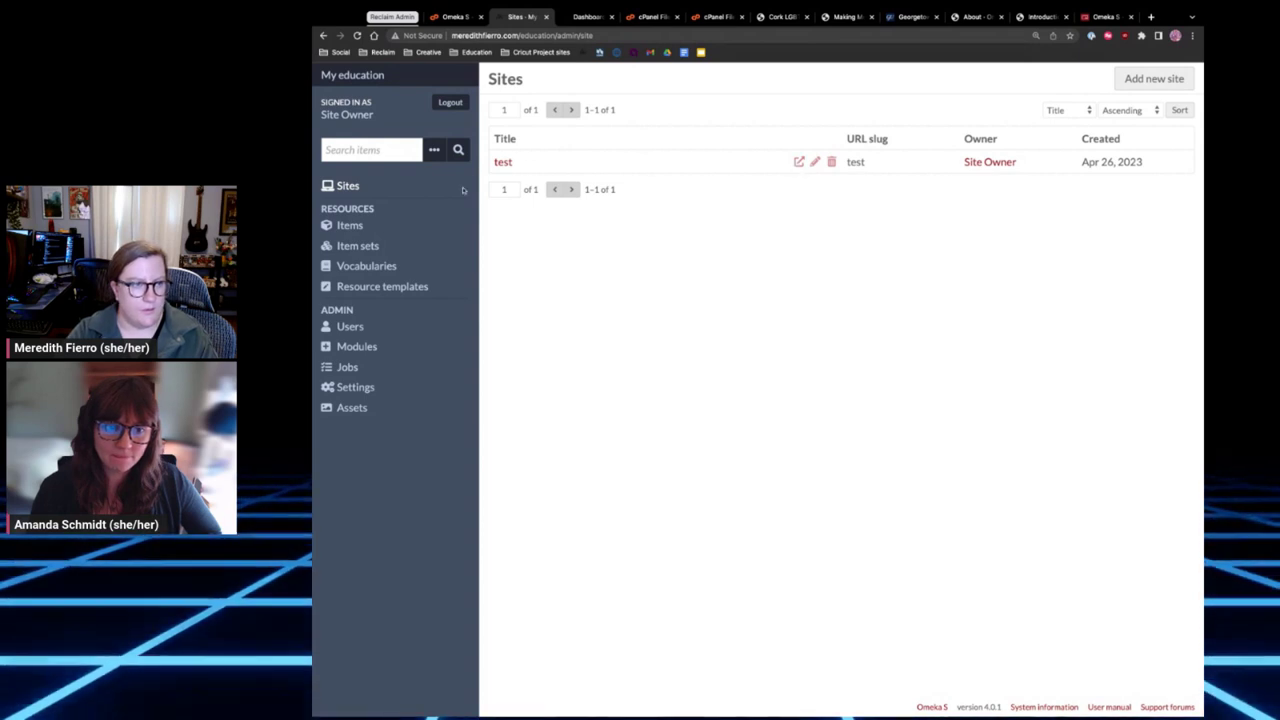
left_click(814, 165)
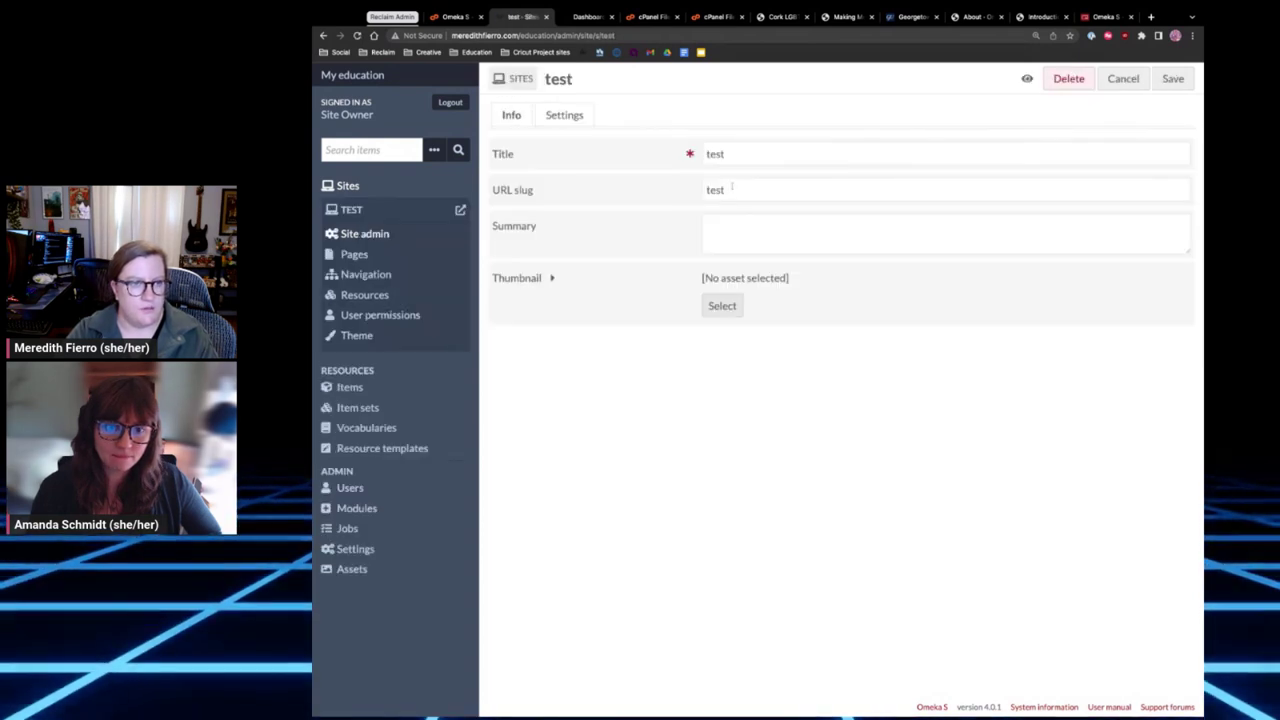
left_click(357, 338)
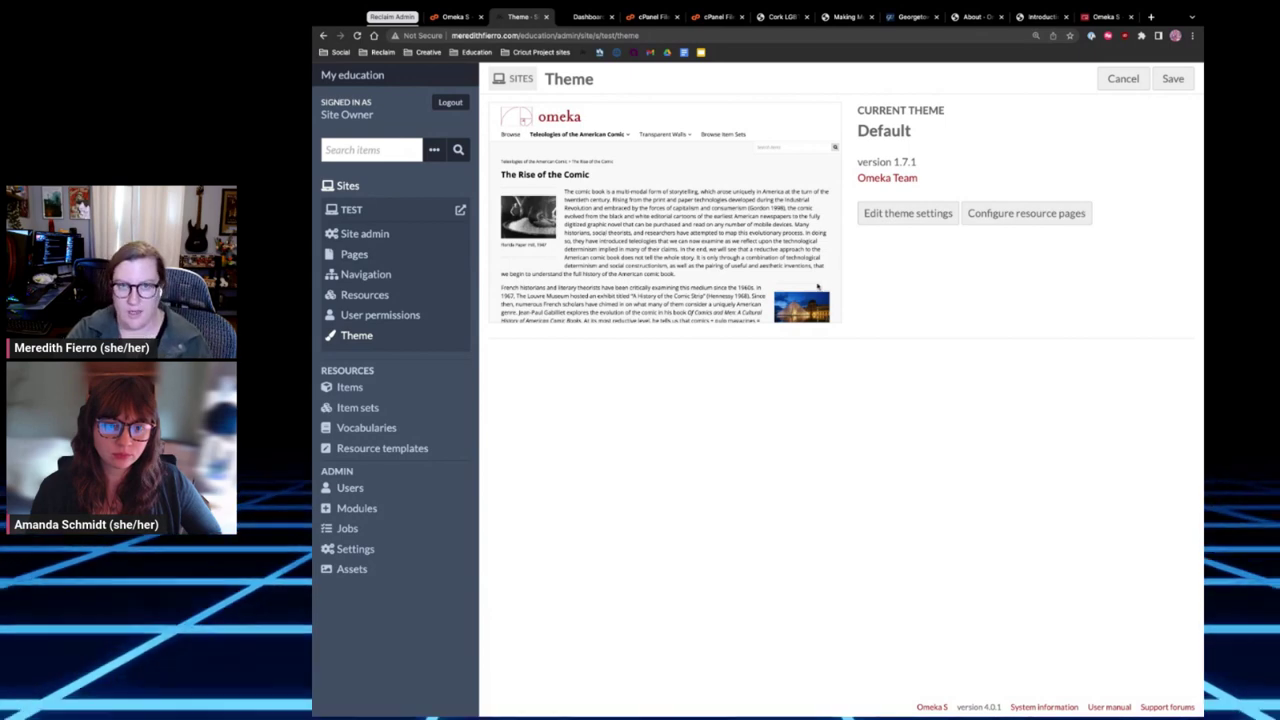
Step: Download Coins-3.0.1.zip from the omeka.org modules list and return to cPanel File Manager
left_click(1100, 17)
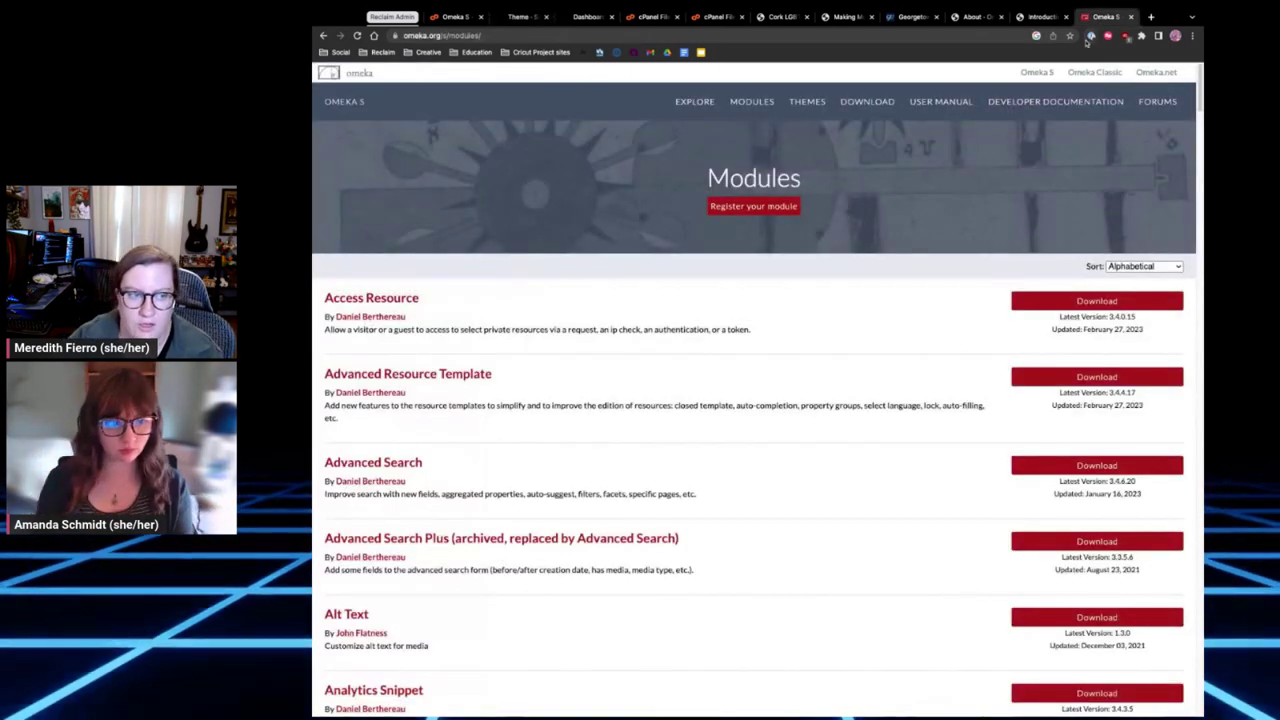
scroll(546, 478, "down", 7)
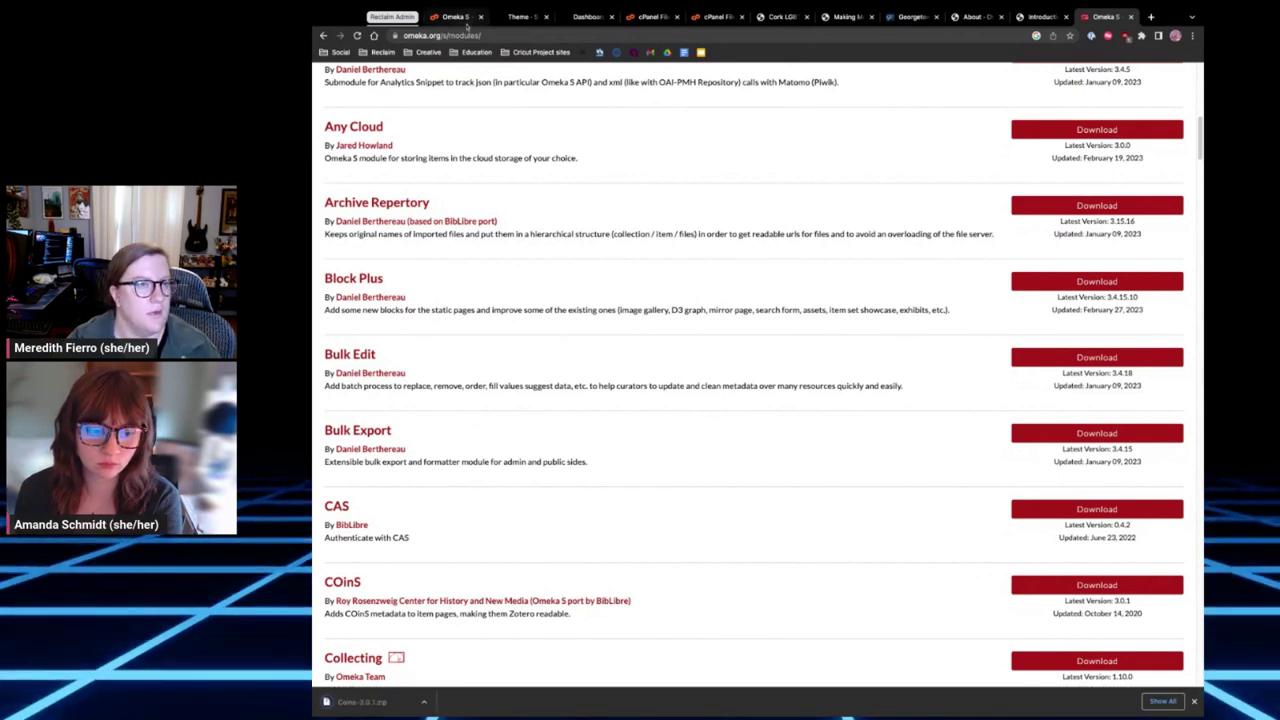
left_click(466, 22)
left_click(651, 17)
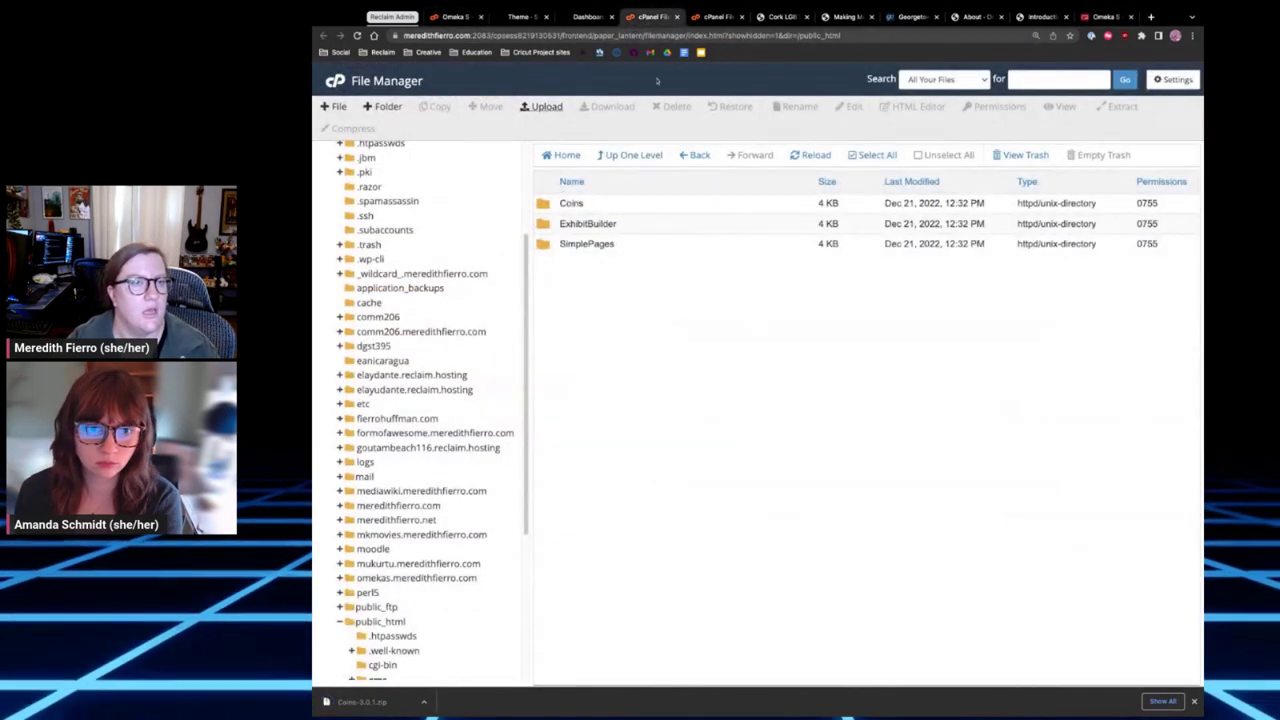
Step: Upload Coins-3.0.1.zip into the public_html/education/modules folder
left_click(651, 157)
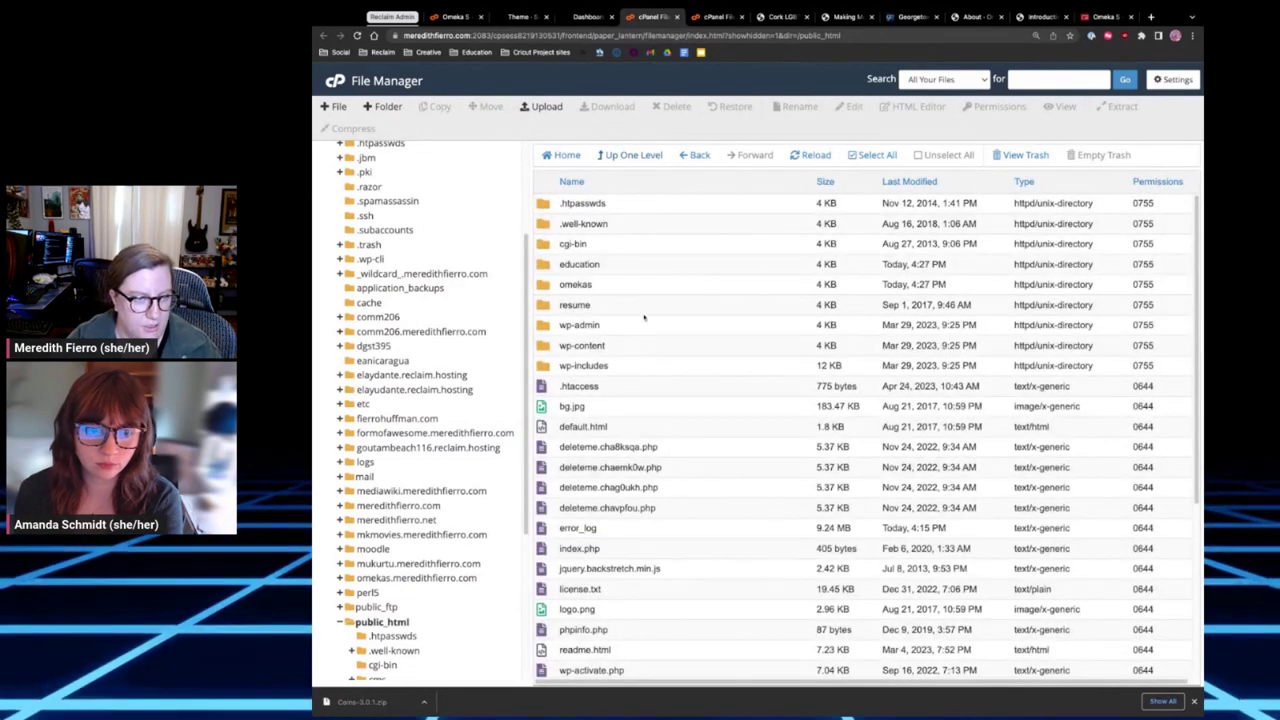
double_click(628, 266)
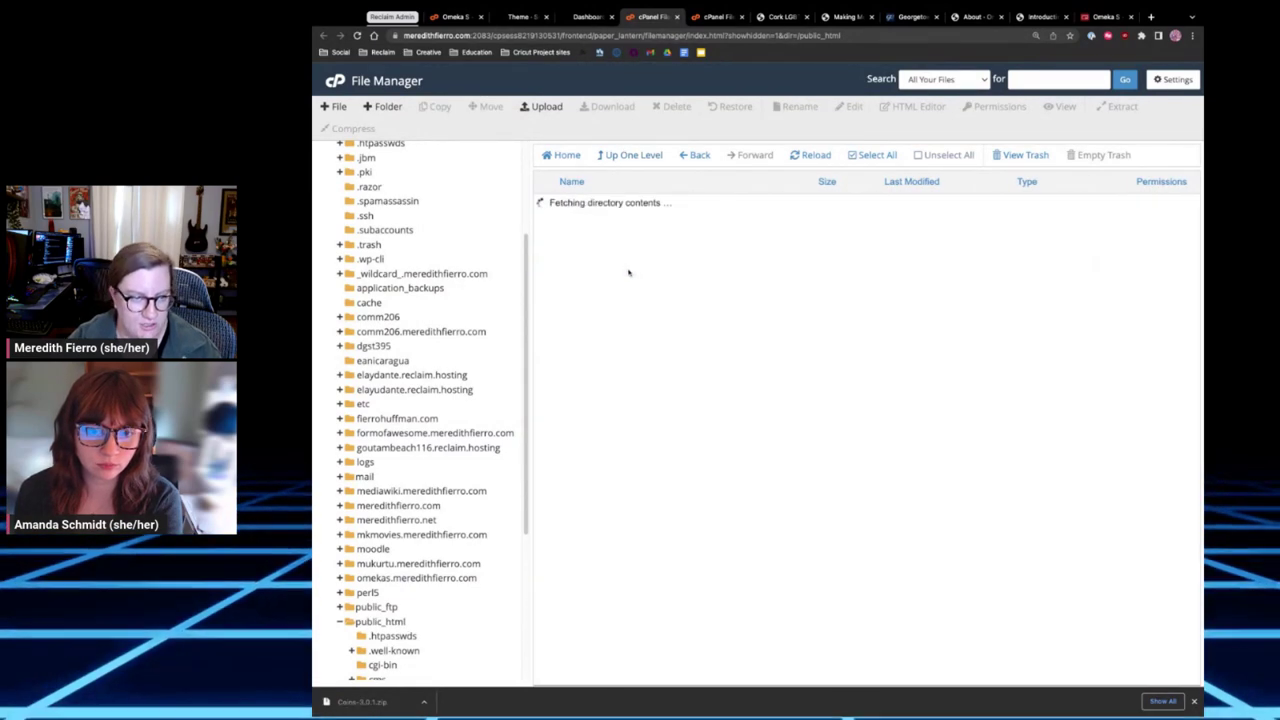
left_click(588, 286)
left_click(608, 285)
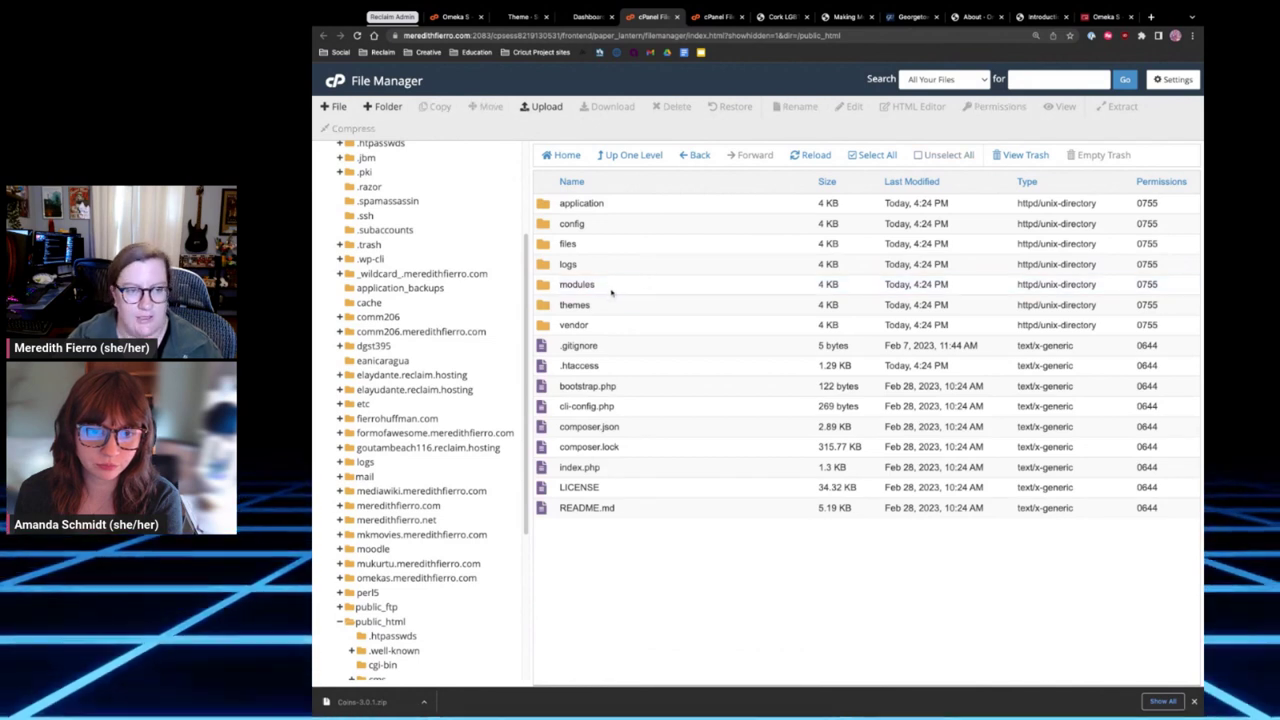
double_click(606, 286)
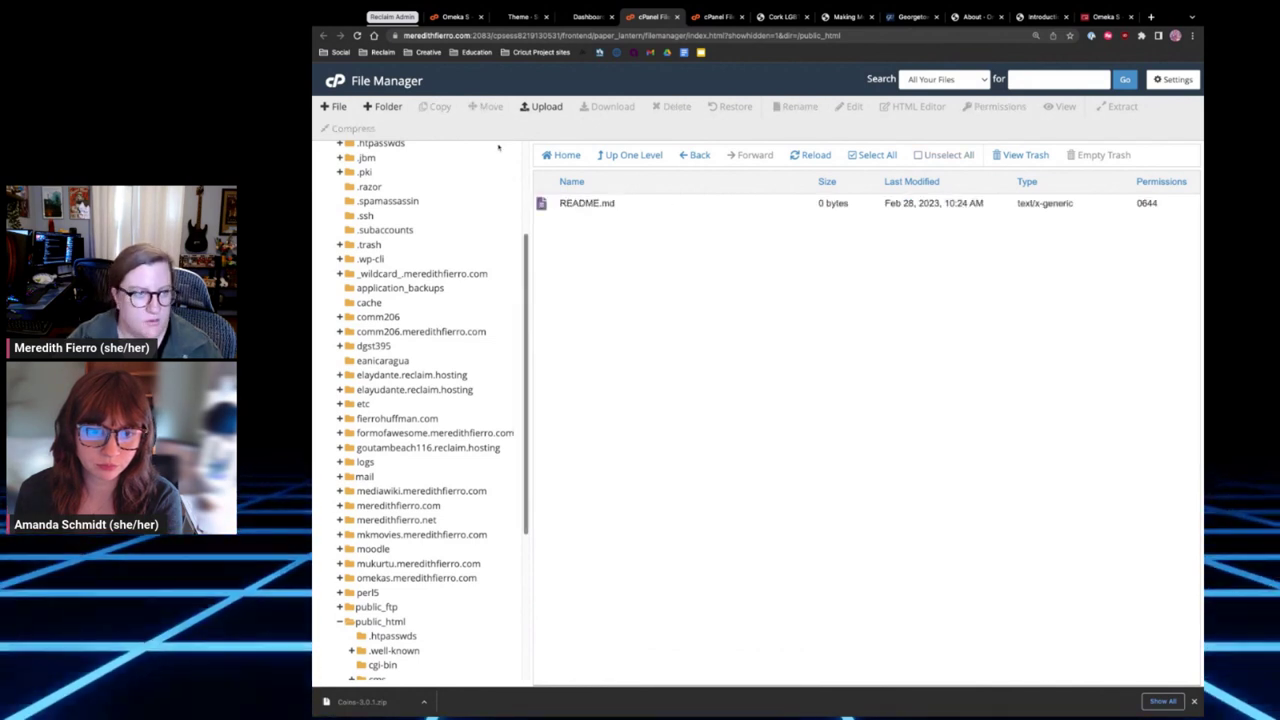
left_click(545, 107)
left_click_drag(360, 702, 588, 266)
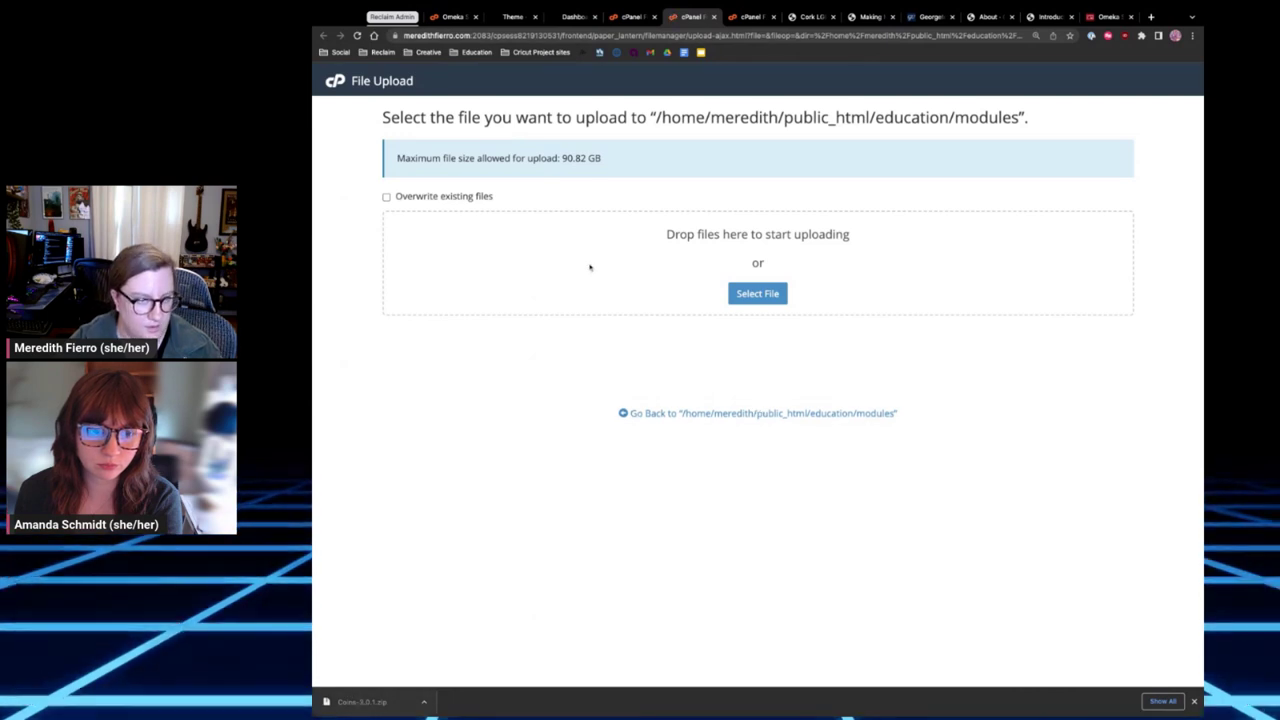
left_click(683, 414)
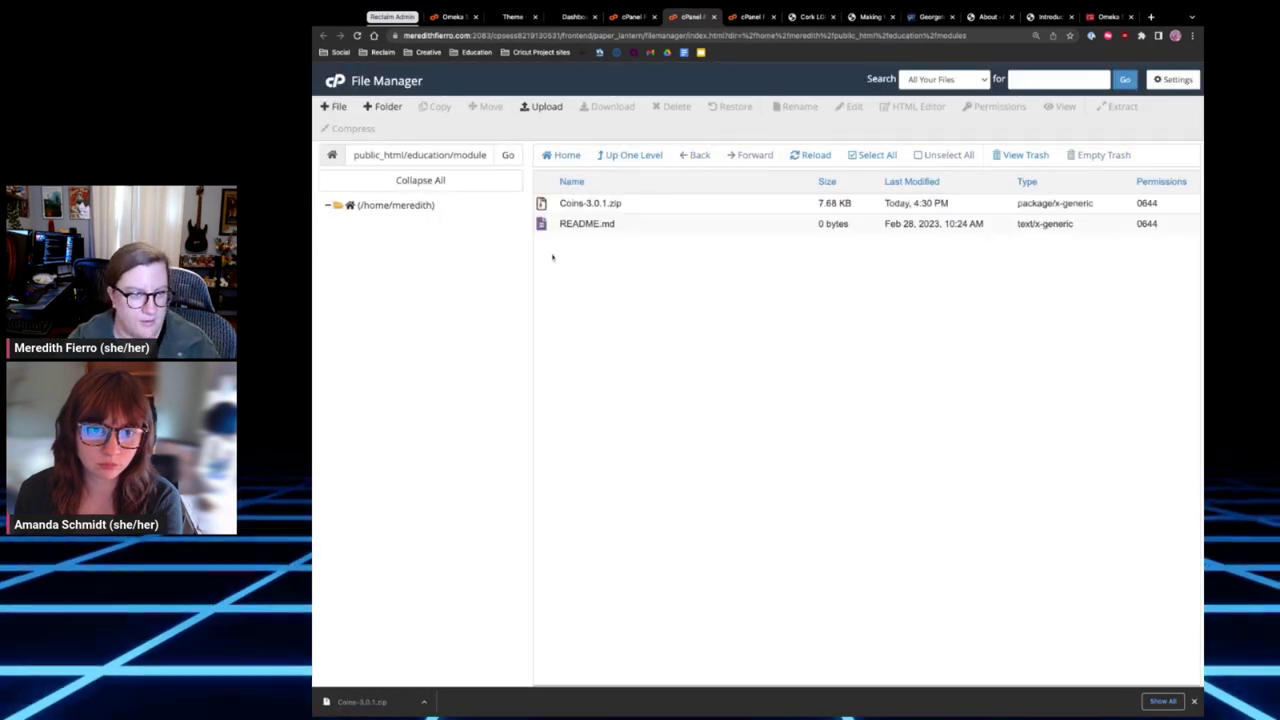
Step: Extract Coins-3.0.1.zip into a Coins folder, then go up to the education folder
right_click(678, 208)
left_click(718, 375)
left_click(855, 442)
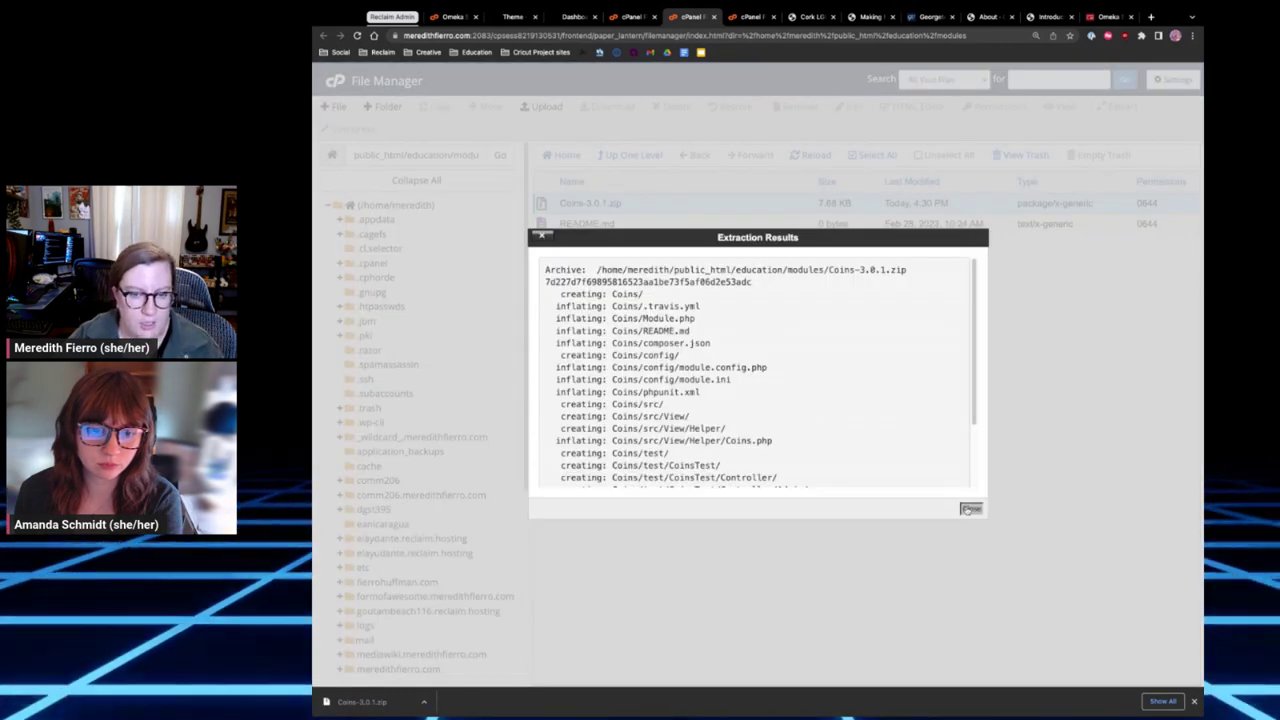
left_click(971, 508)
left_click(656, 157)
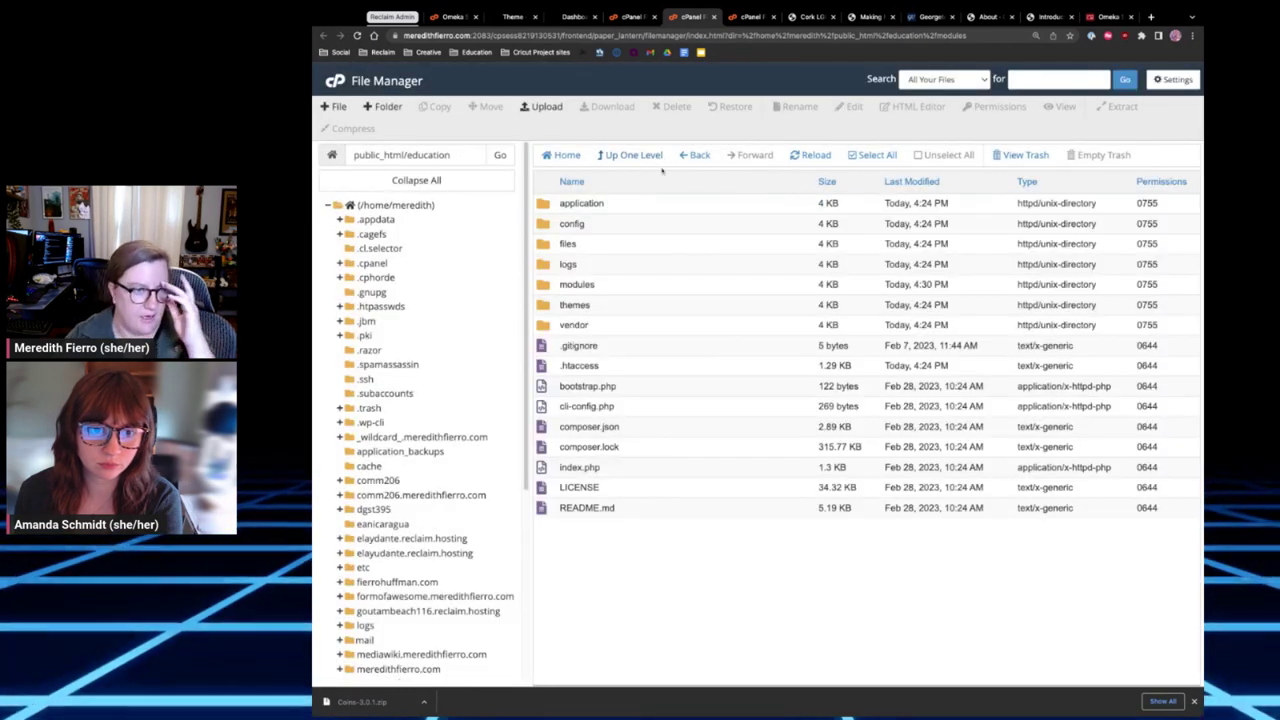
left_click(612, 308)
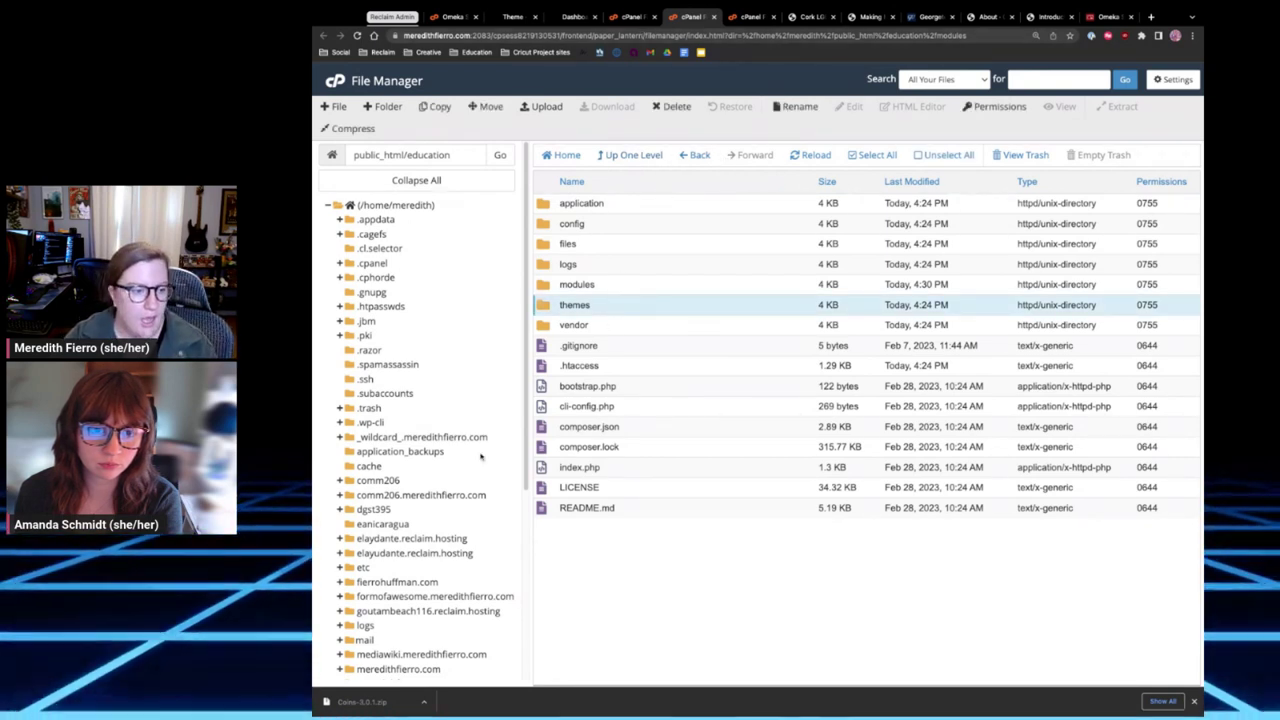
Step: Check Omeka S's installed modules list against the install's version 4.0.1 in Installatron
left_click(513, 17)
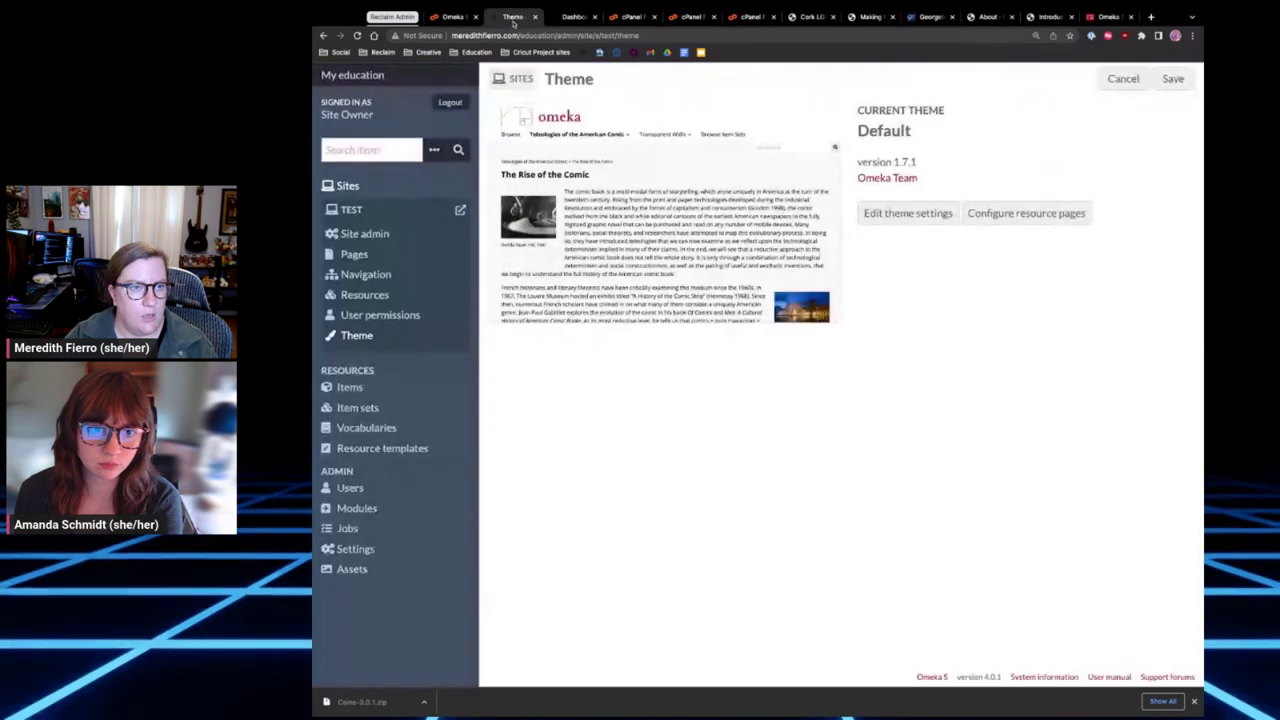
left_click(345, 510)
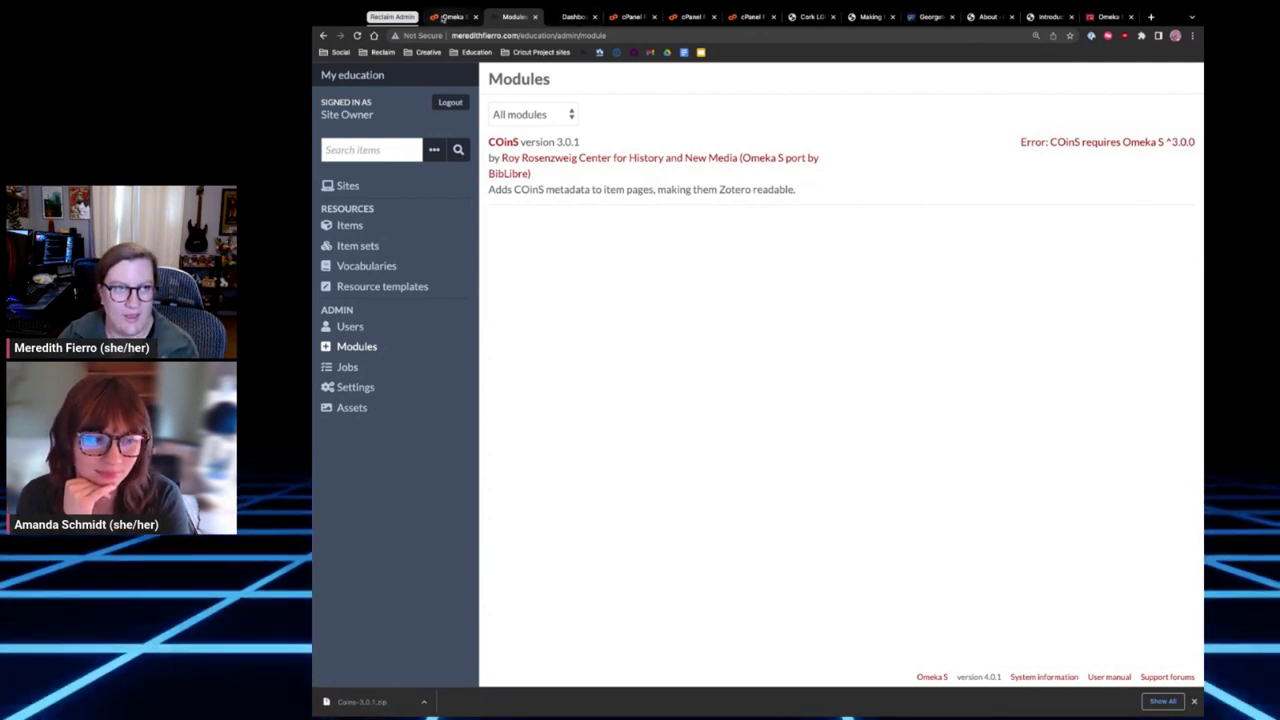
left_click(437, 17)
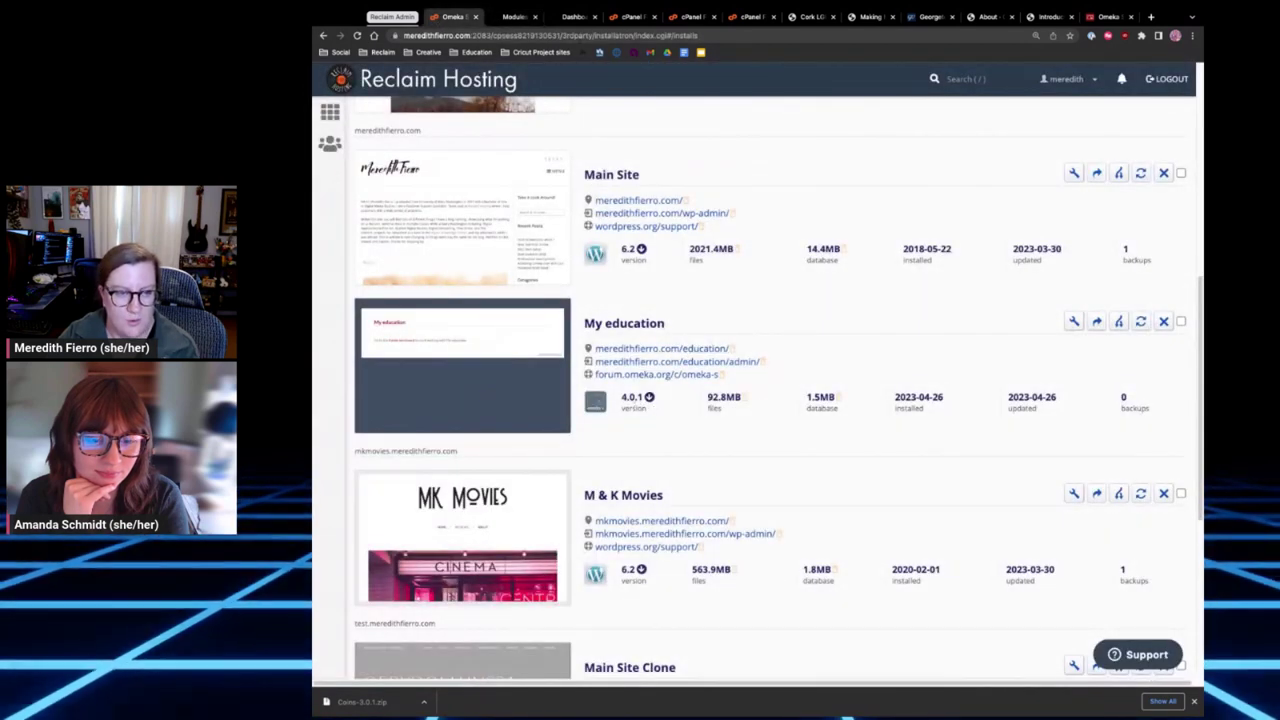
double_click(630, 397)
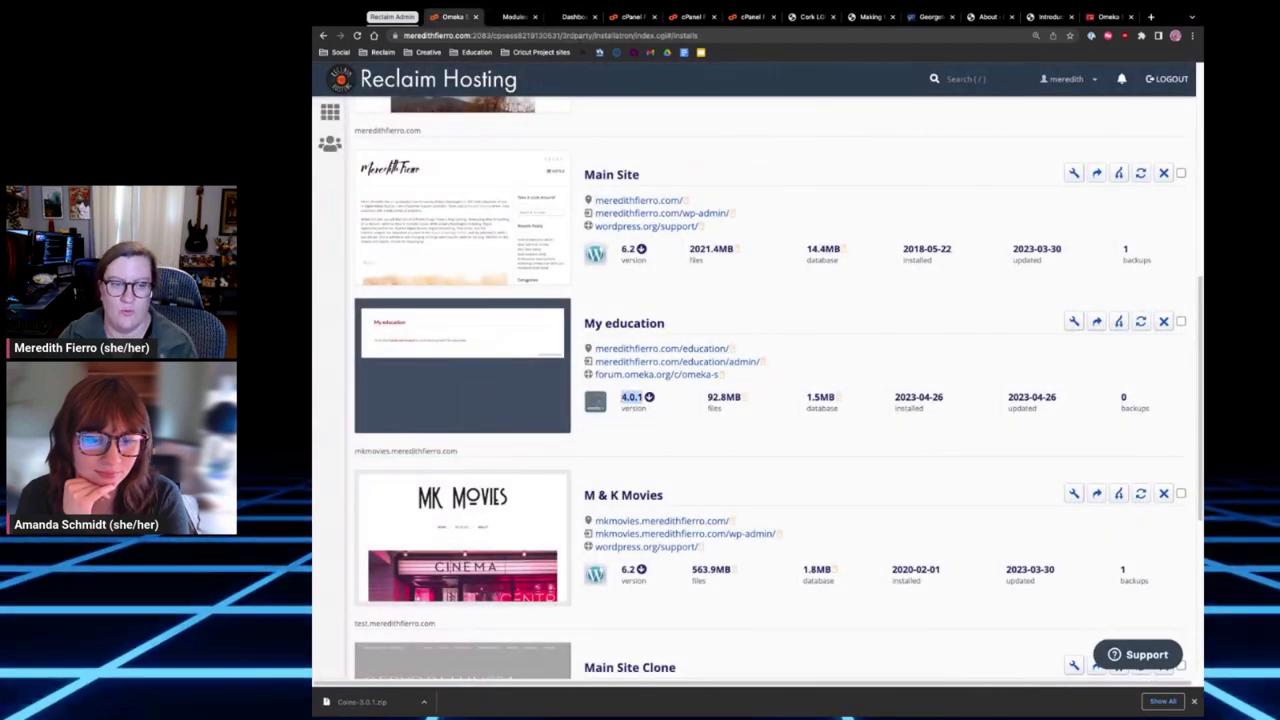
Step: Review the COinS 3.0.1 error requiring Omeka S ^3.0.0, then go back to omeka.org
left_click(520, 17)
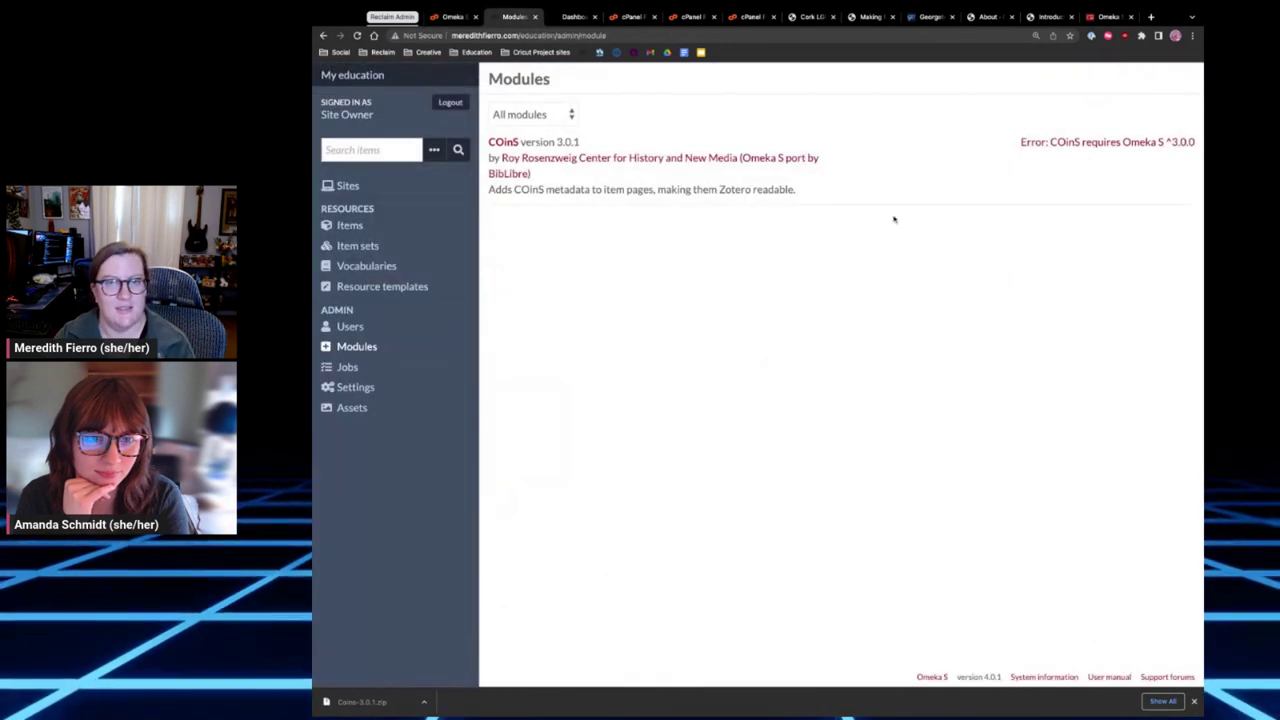
triple_click(1010, 147)
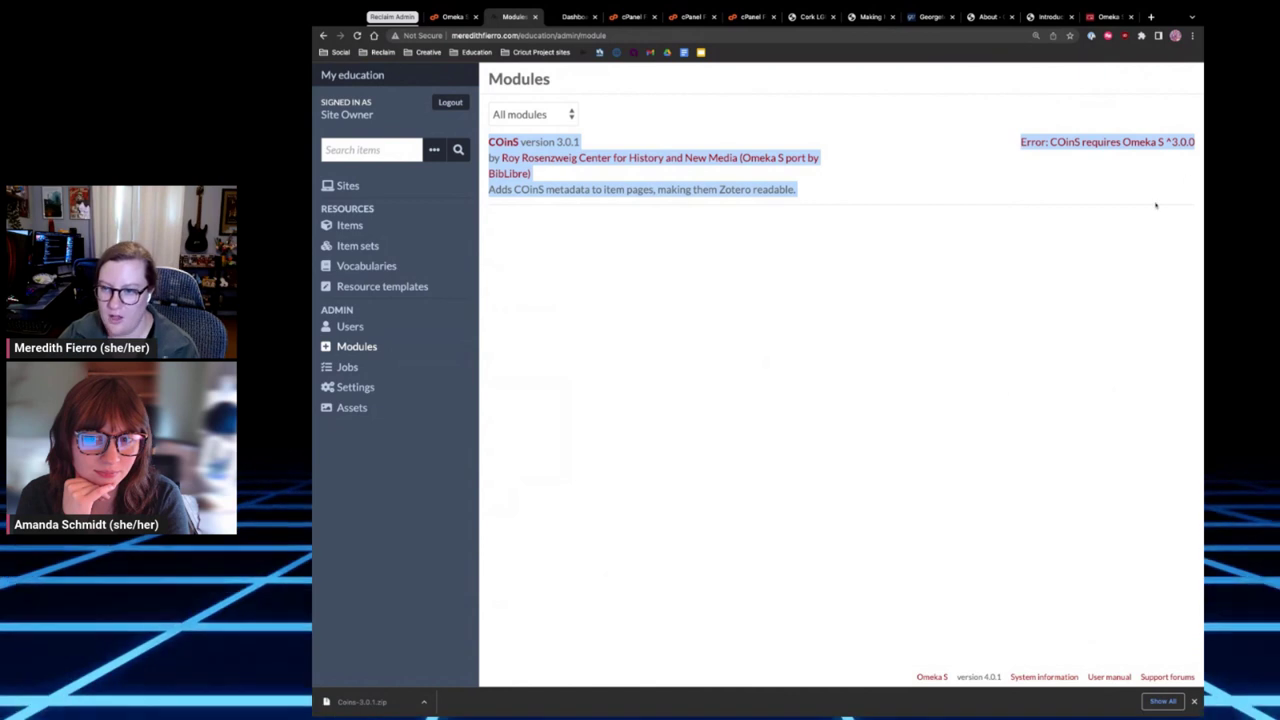
left_click(1047, 190)
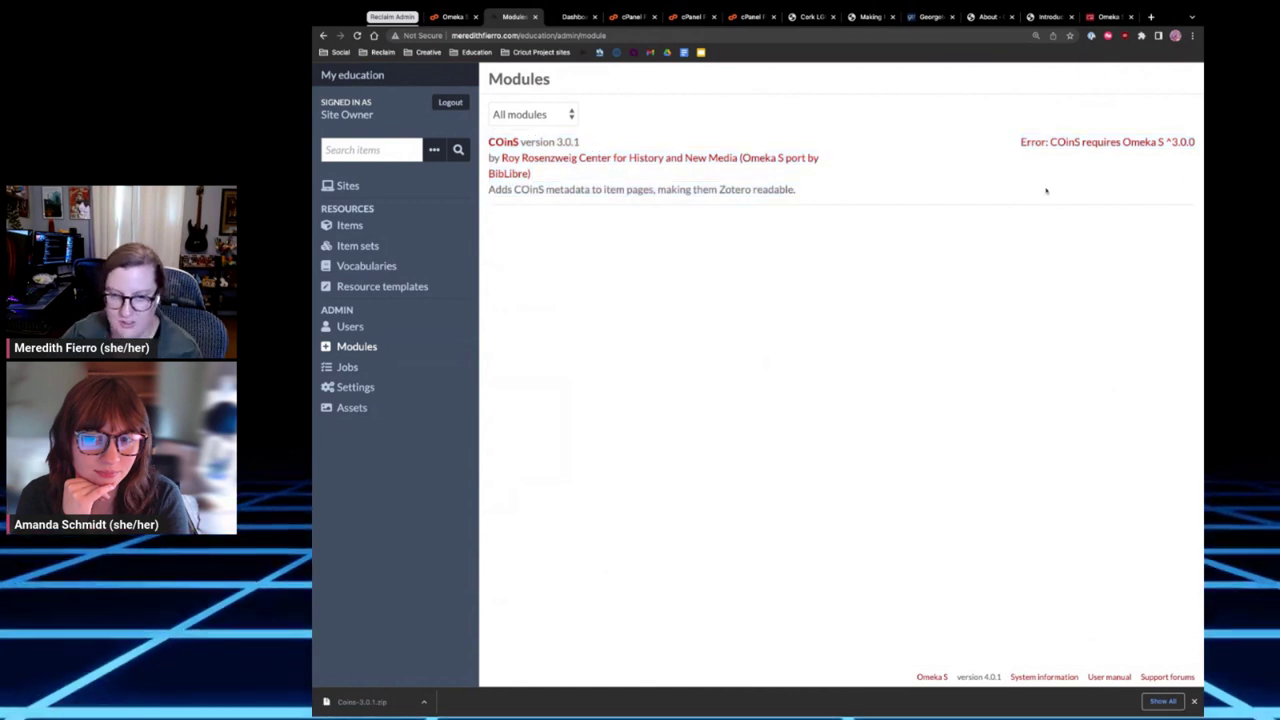
left_click(1107, 18)
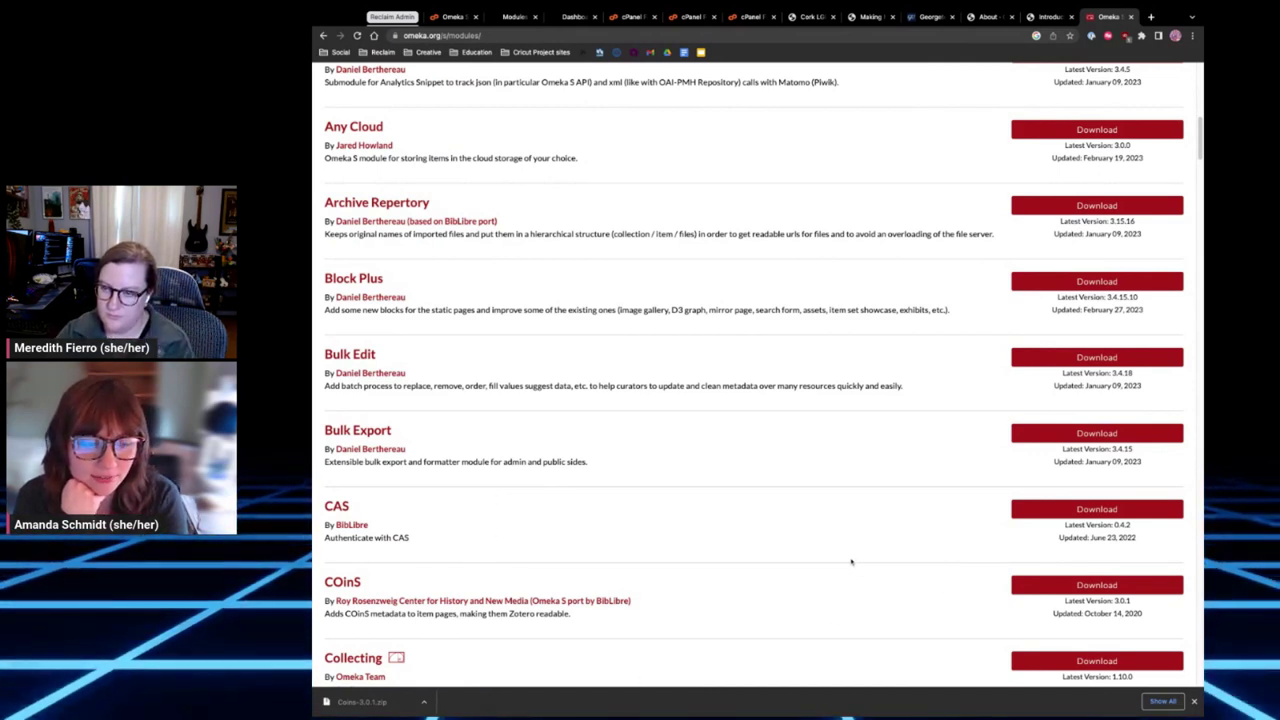
Step: Navigate omeka.org to the Omeka S modules directory, briefly checking the Omeka admin modules page
scroll(842, 556, "down", 3)
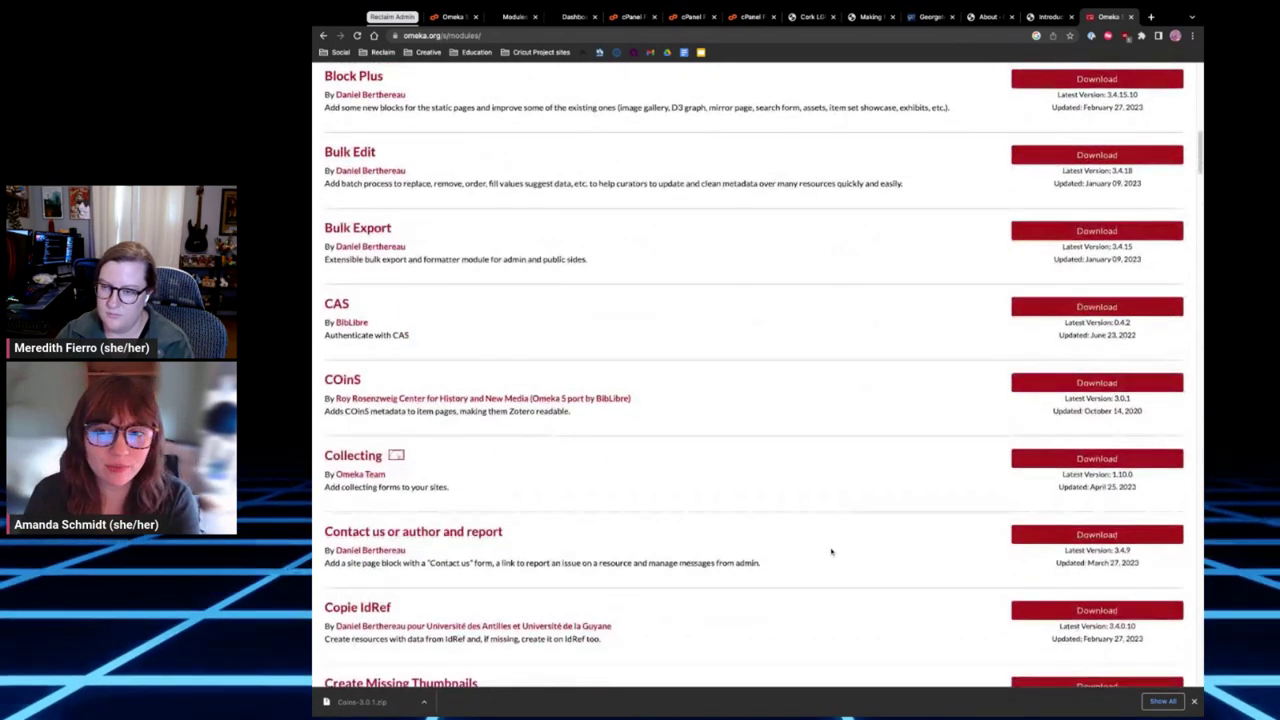
left_click(323, 35)
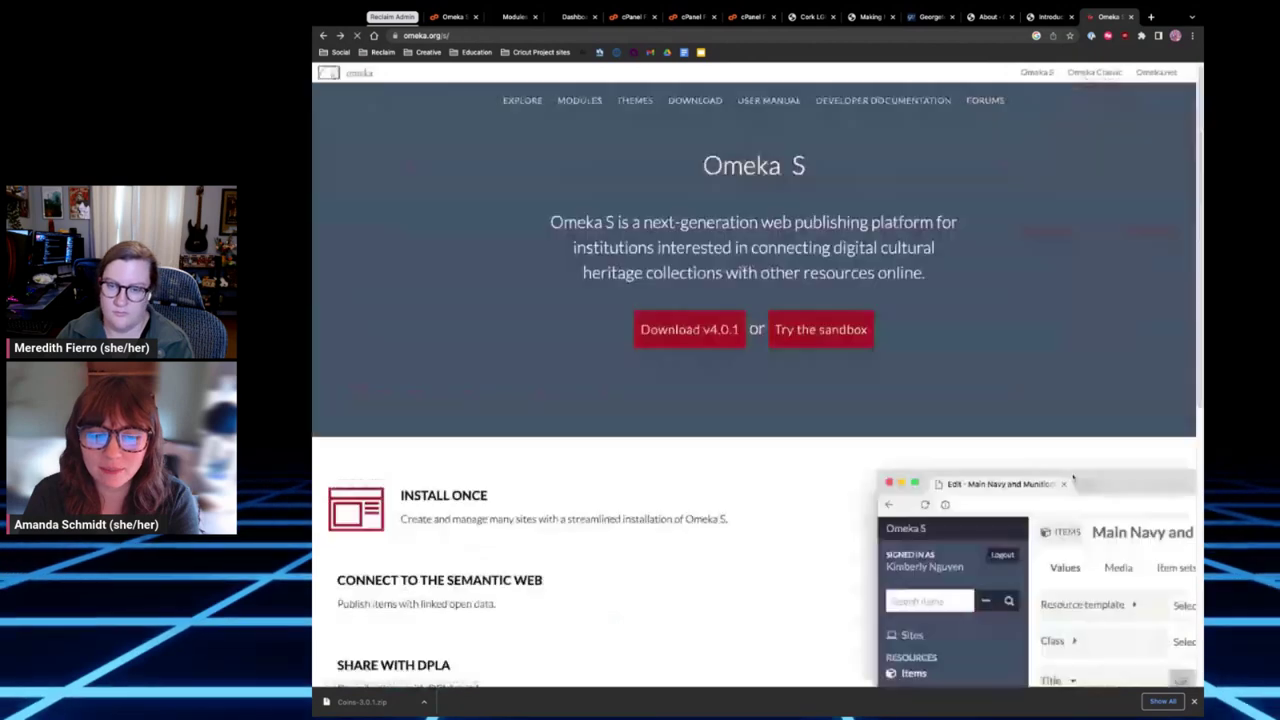
left_click(579, 100)
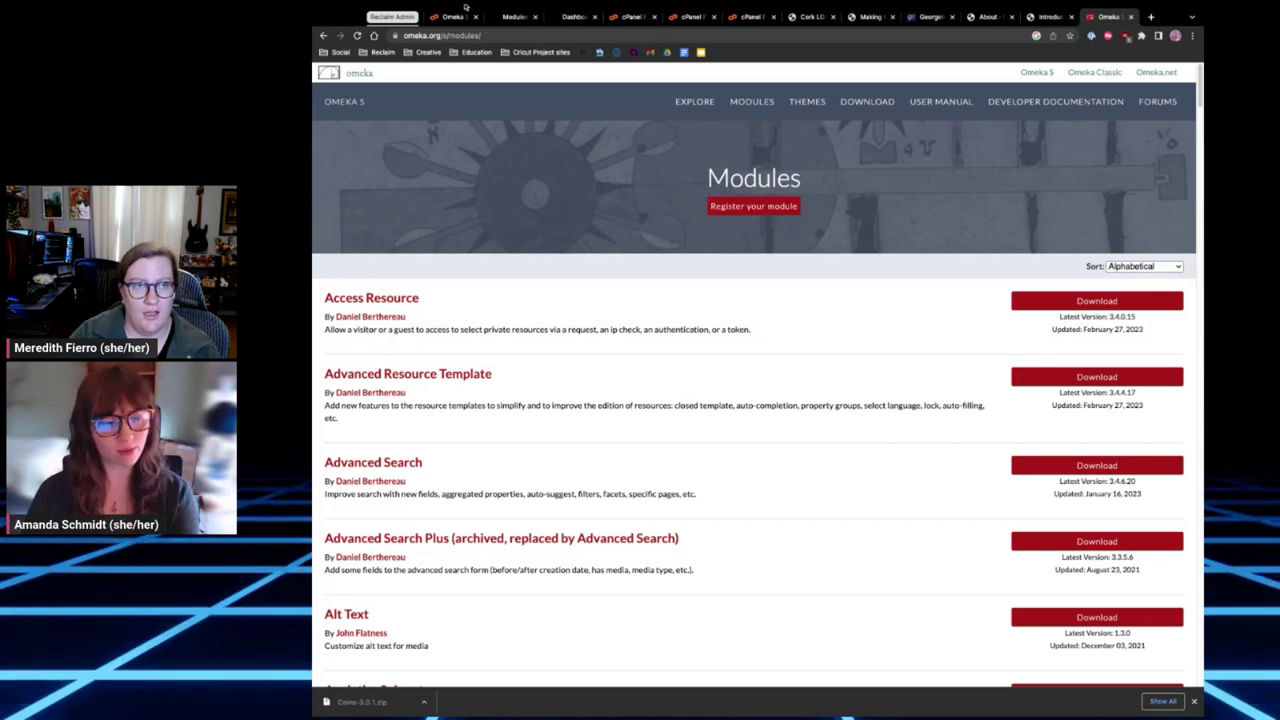
left_click(506, 21)
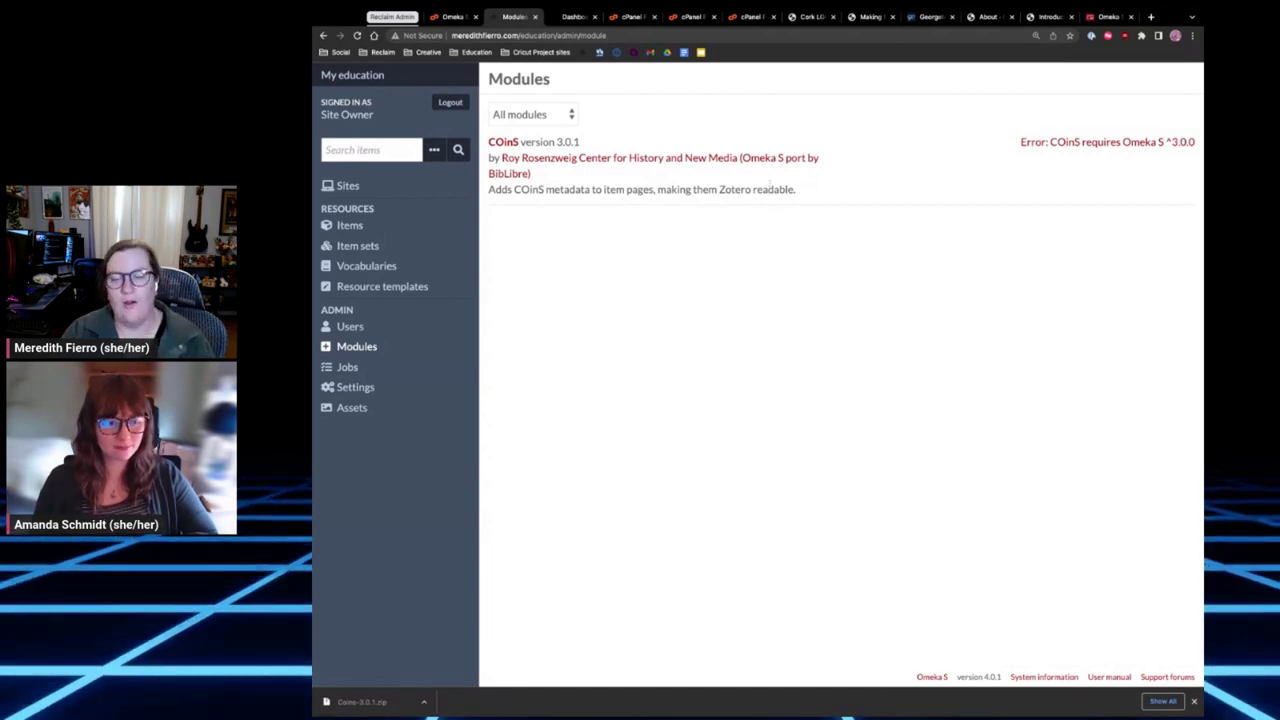
left_click(1104, 17)
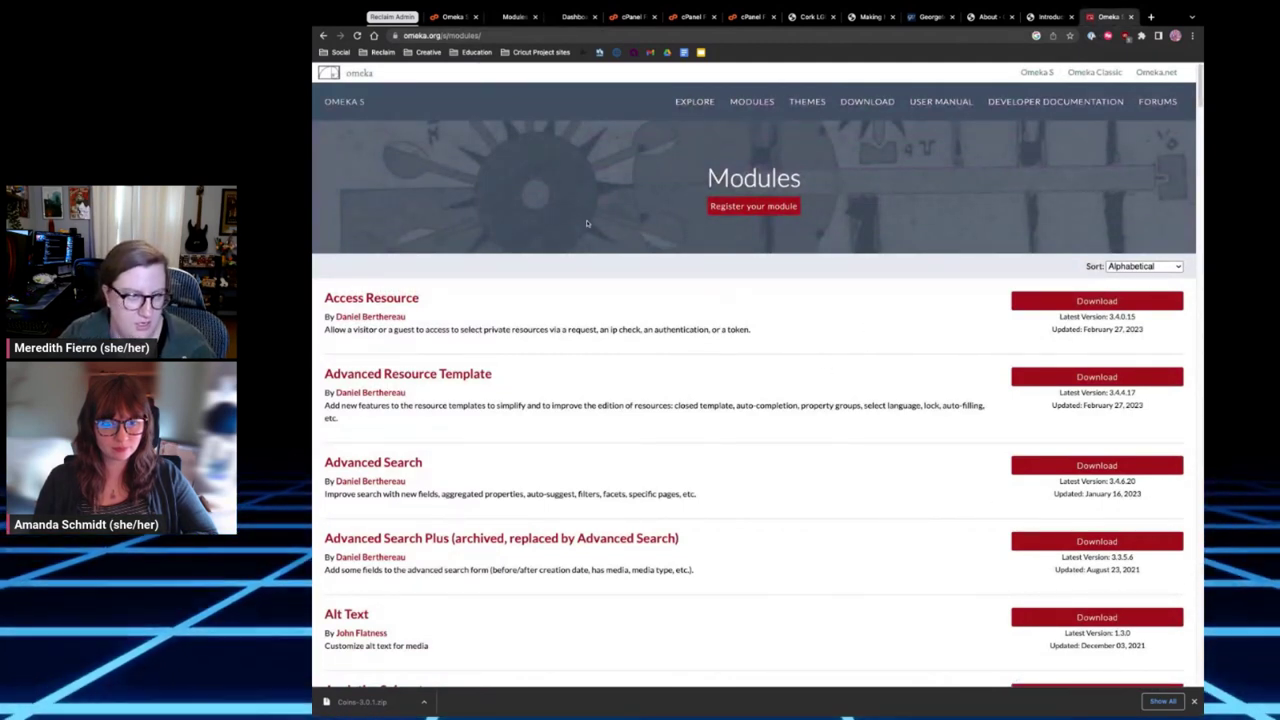
Step: Download the Access Resource 3.4.0.15 module after checking its name and update date
double_click(418, 302)
left_click(426, 304)
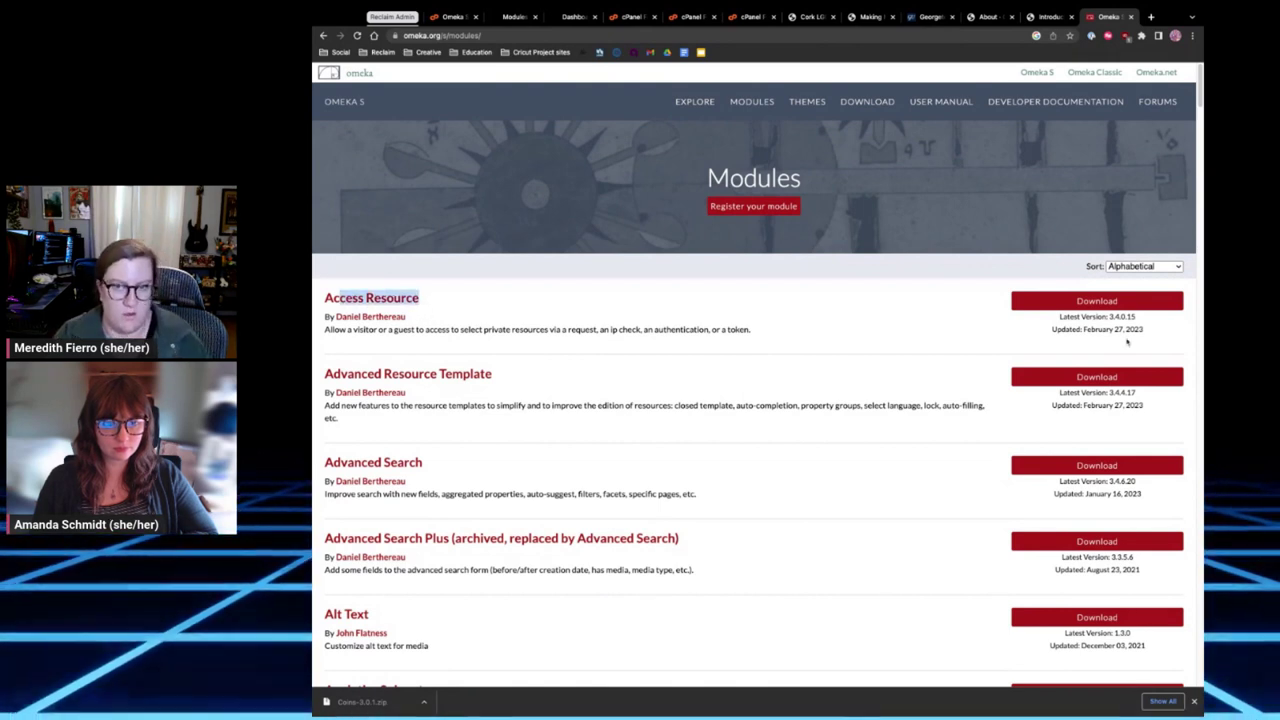
left_click(1158, 335)
left_click_drag(1158, 335, 1083, 330)
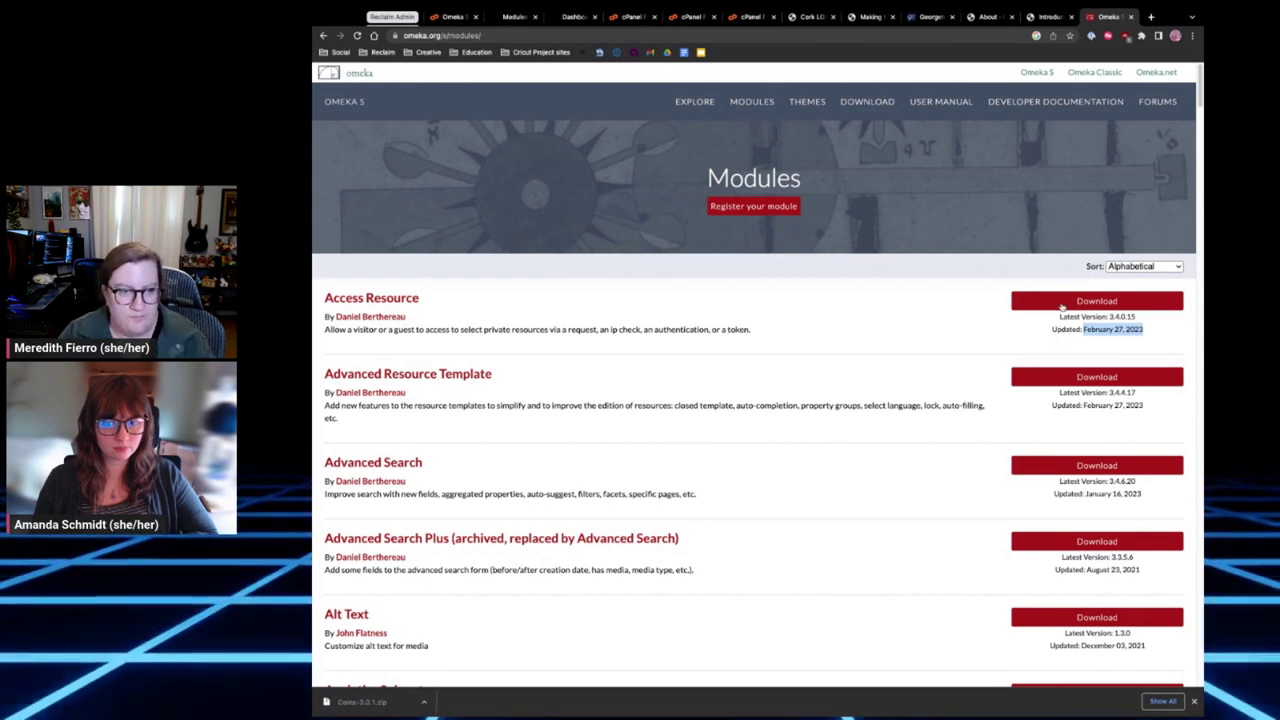
left_click(1062, 303)
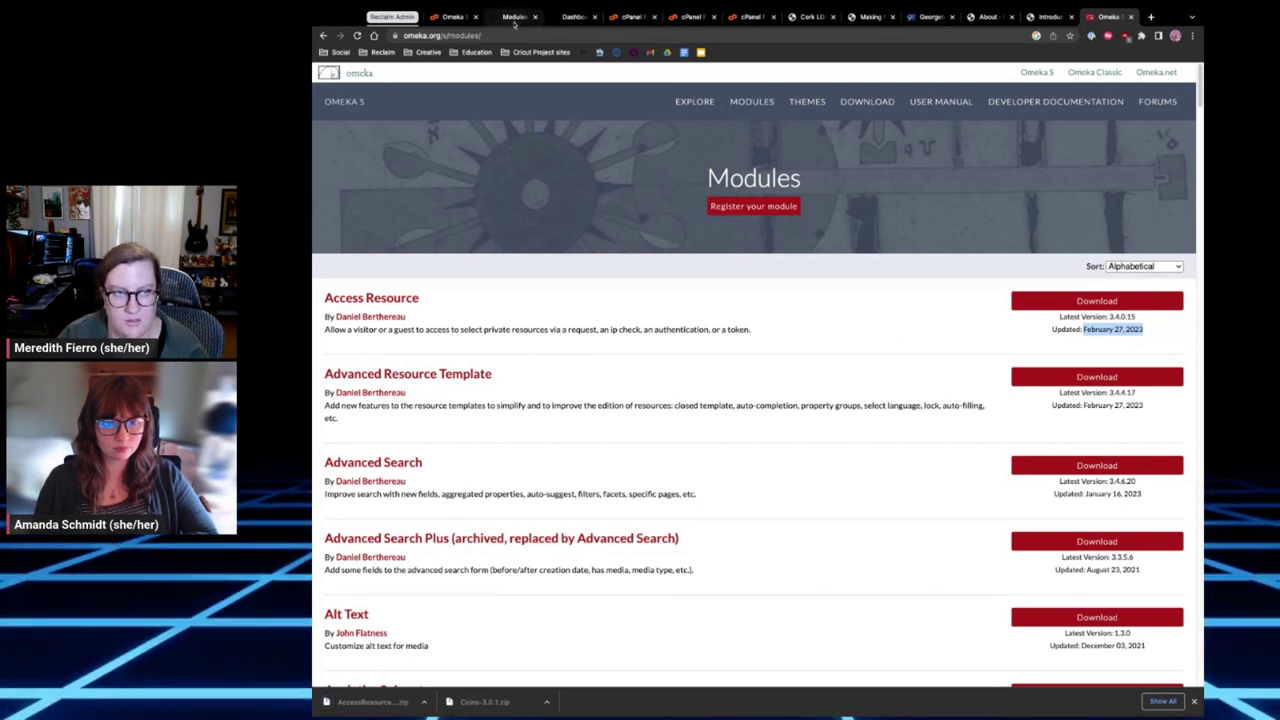
left_click(628, 17)
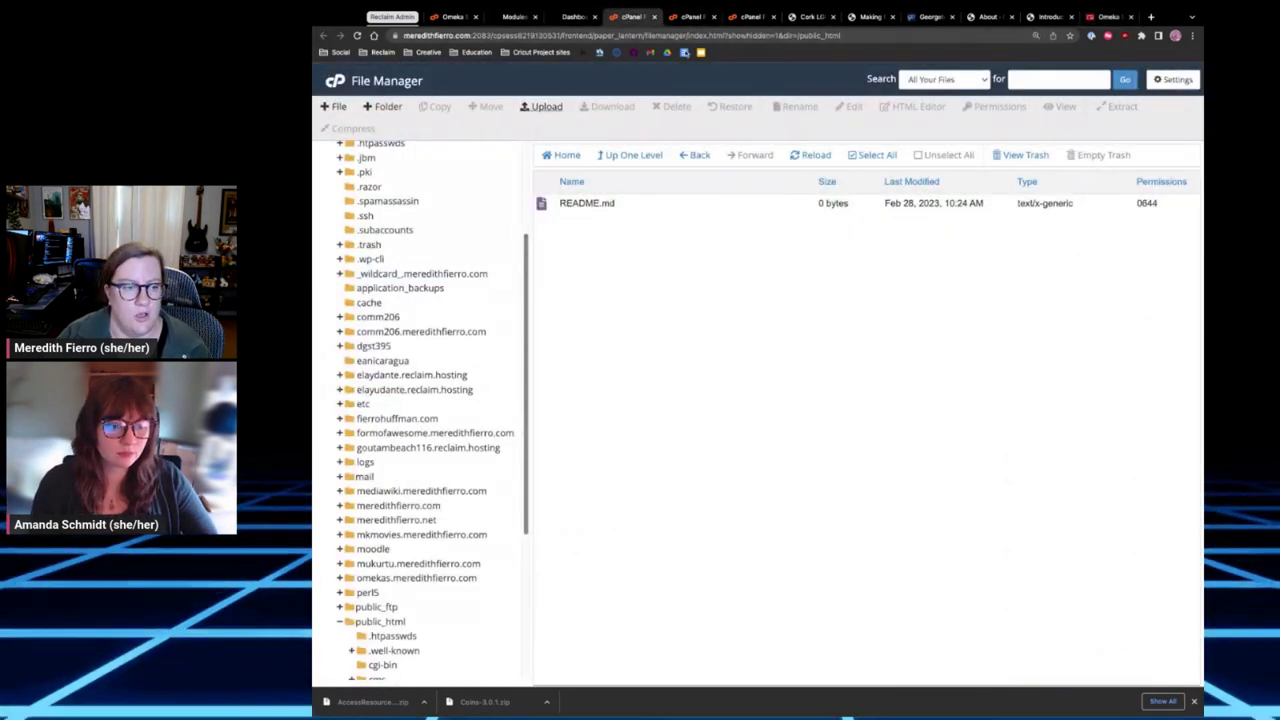
Step: Upload AccessResource-3.4.0.15.zip into the education modules folder
left_click(812, 156)
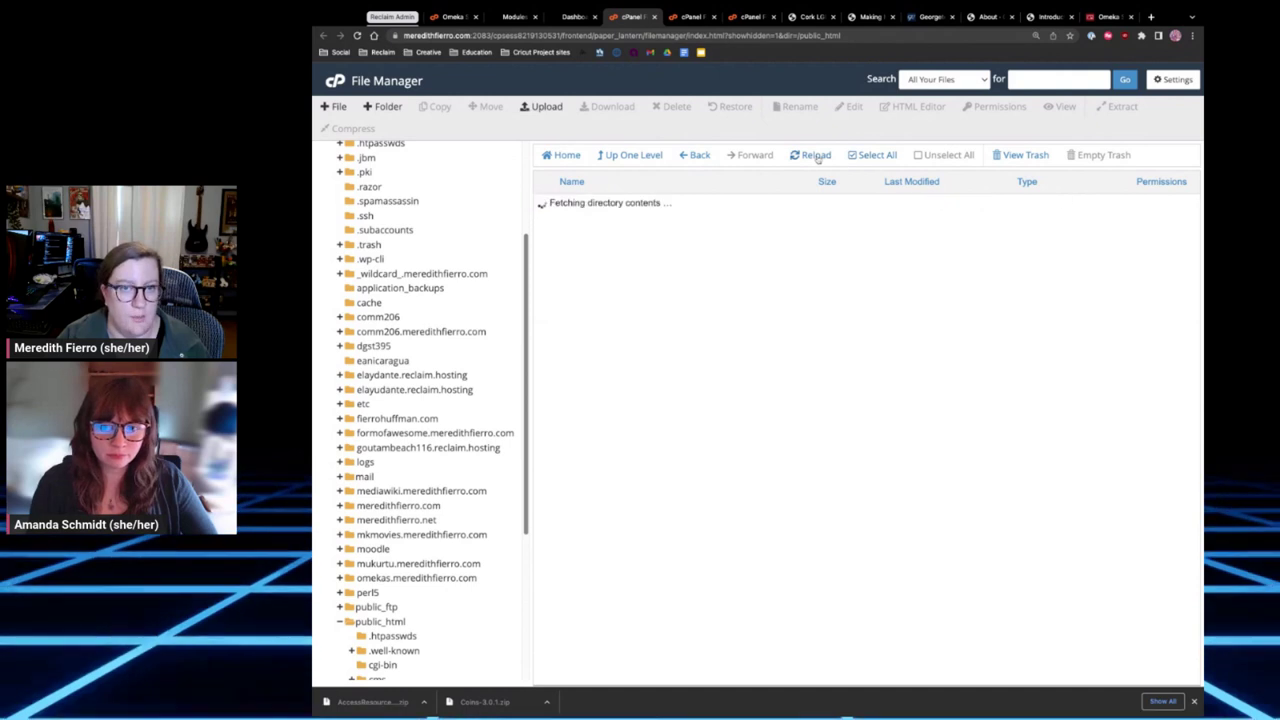
left_click(541, 106)
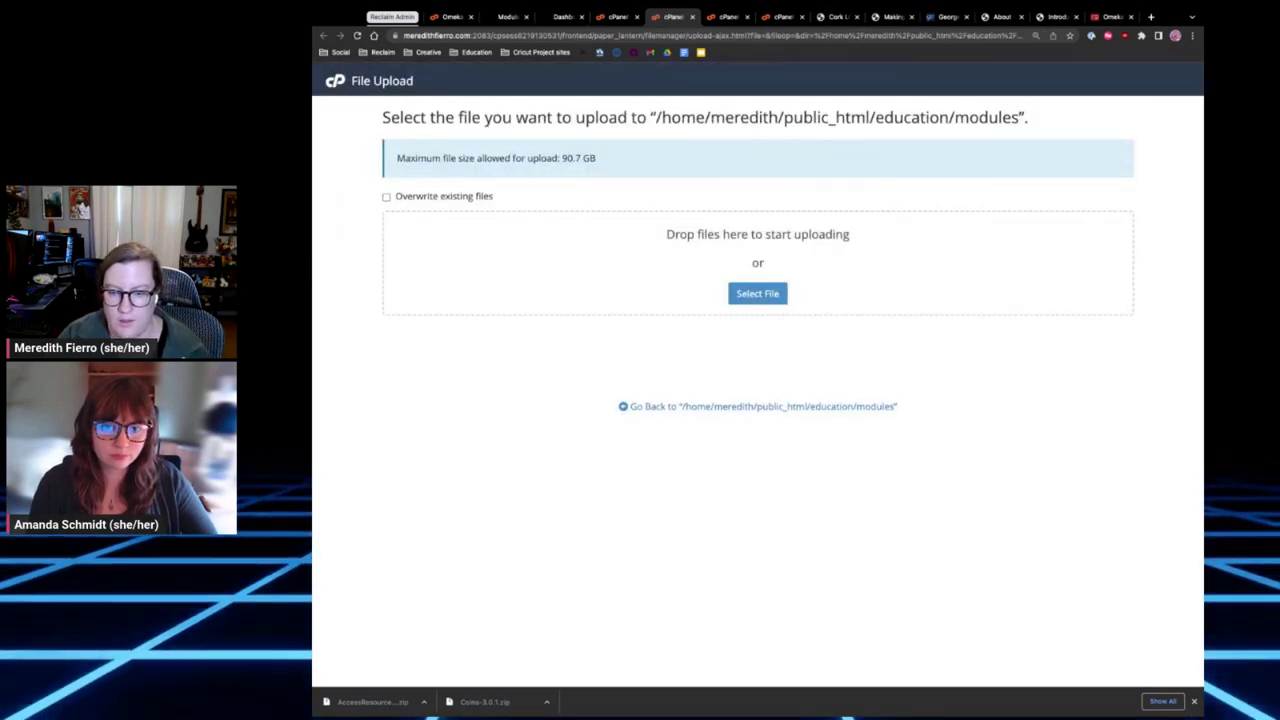
left_click_drag(370, 701, 873, 319)
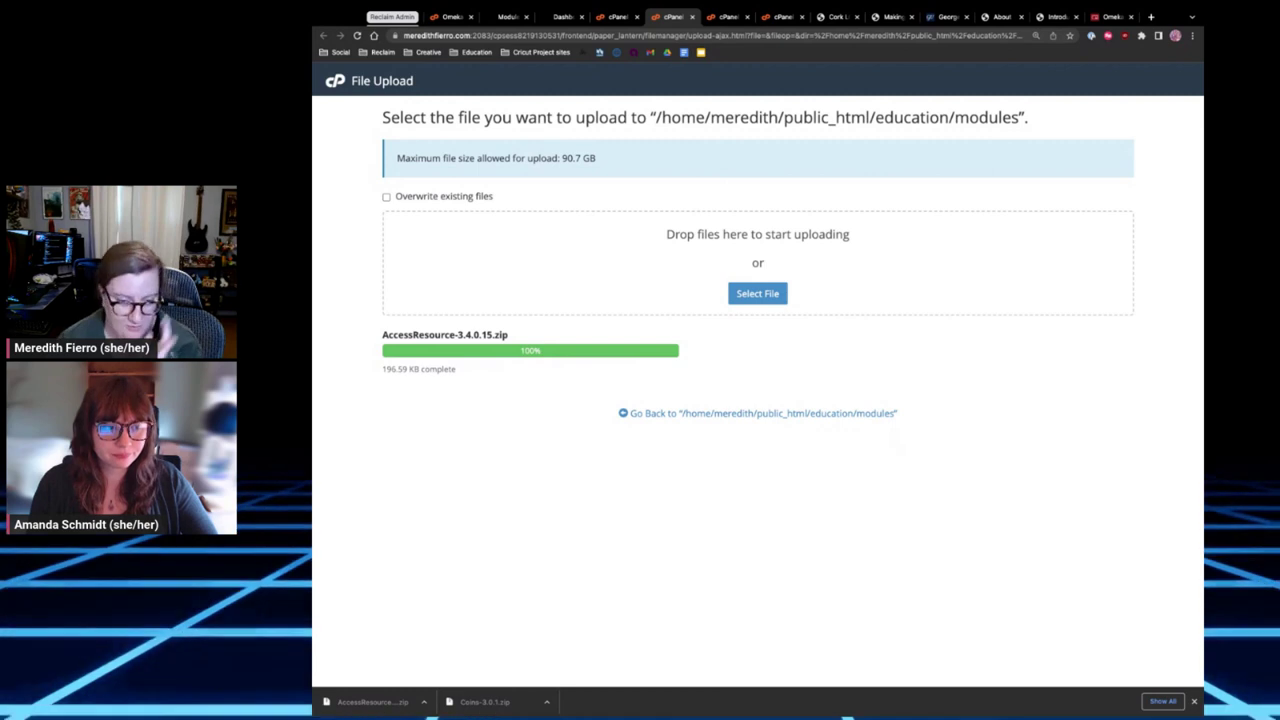
left_click(721, 415)
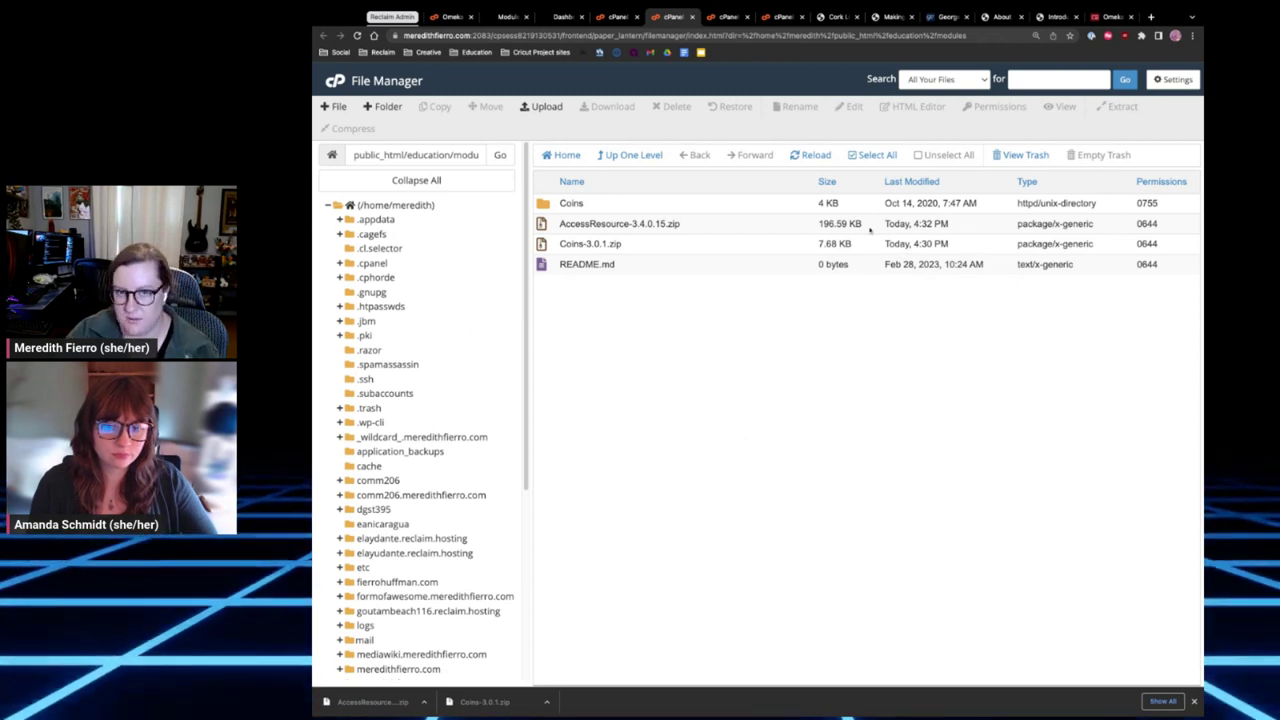
Step: Extract AccessResource-3.4.0.15.zip into an AccessResource folder and confirm it appears after reloading
right_click(739, 231)
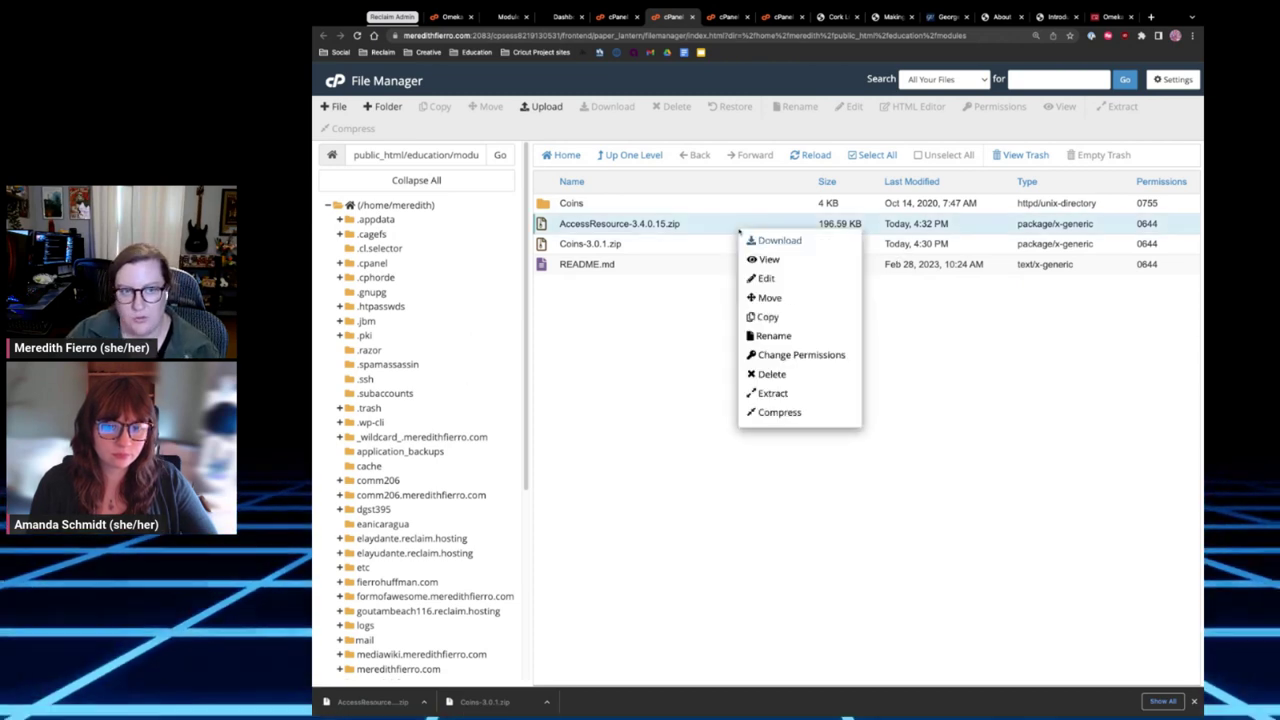
left_click(815, 396)
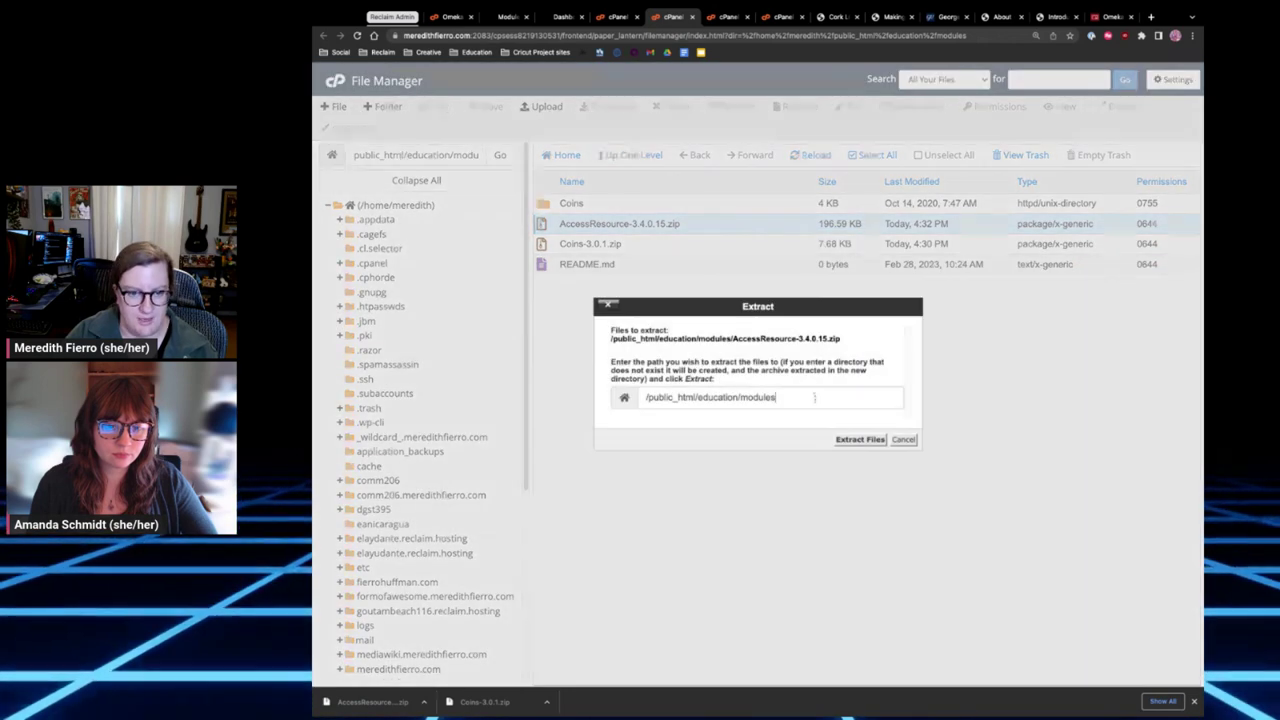
left_click(841, 443)
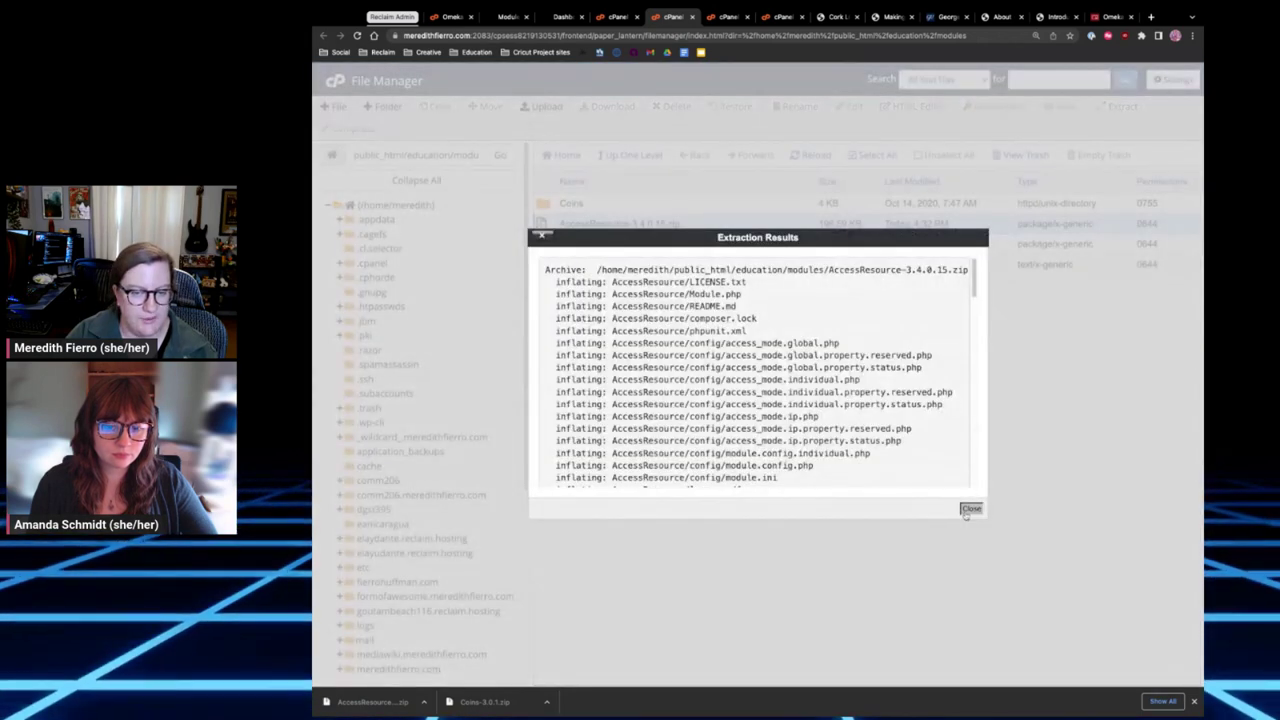
left_click(969, 509)
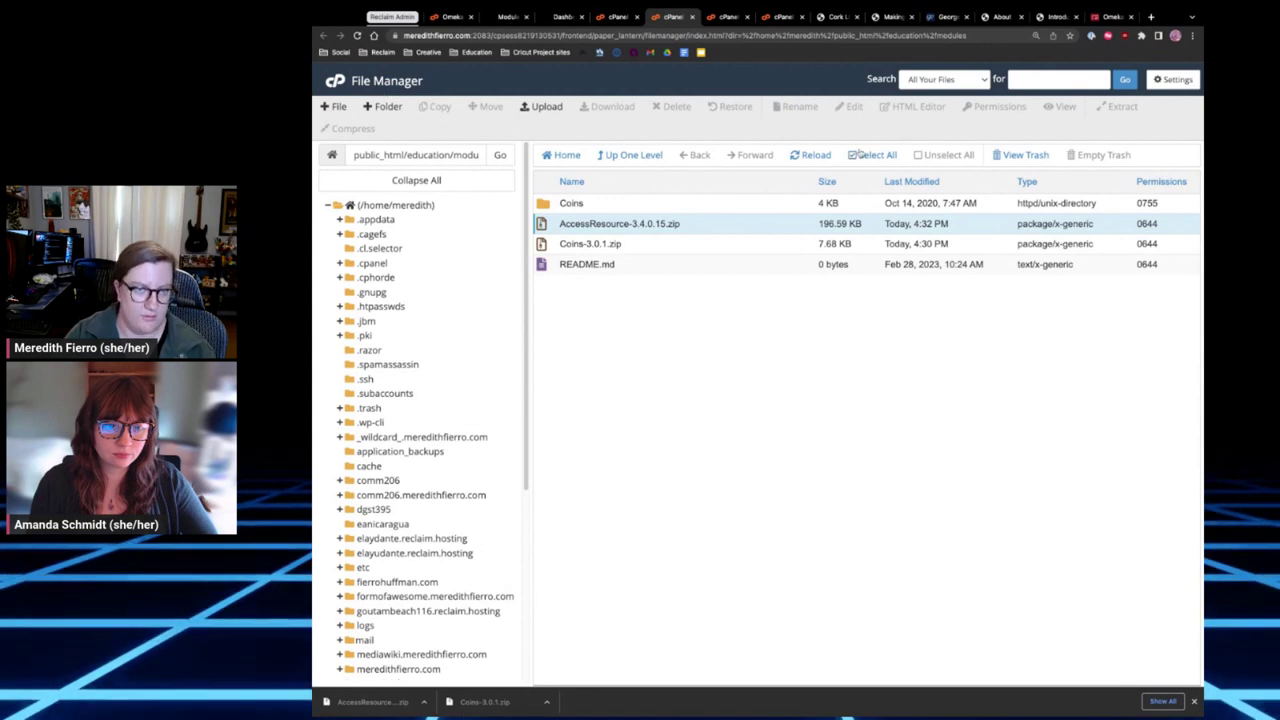
left_click(812, 155)
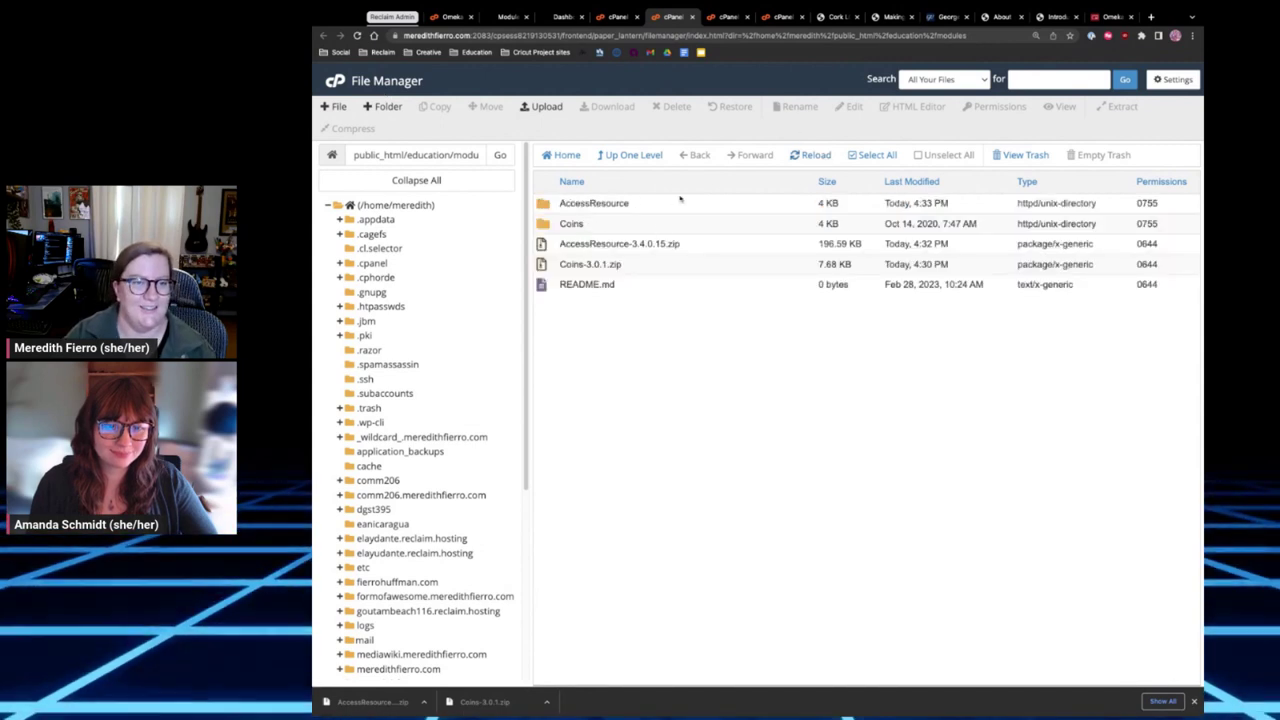
left_click(655, 208)
left_click(507, 17)
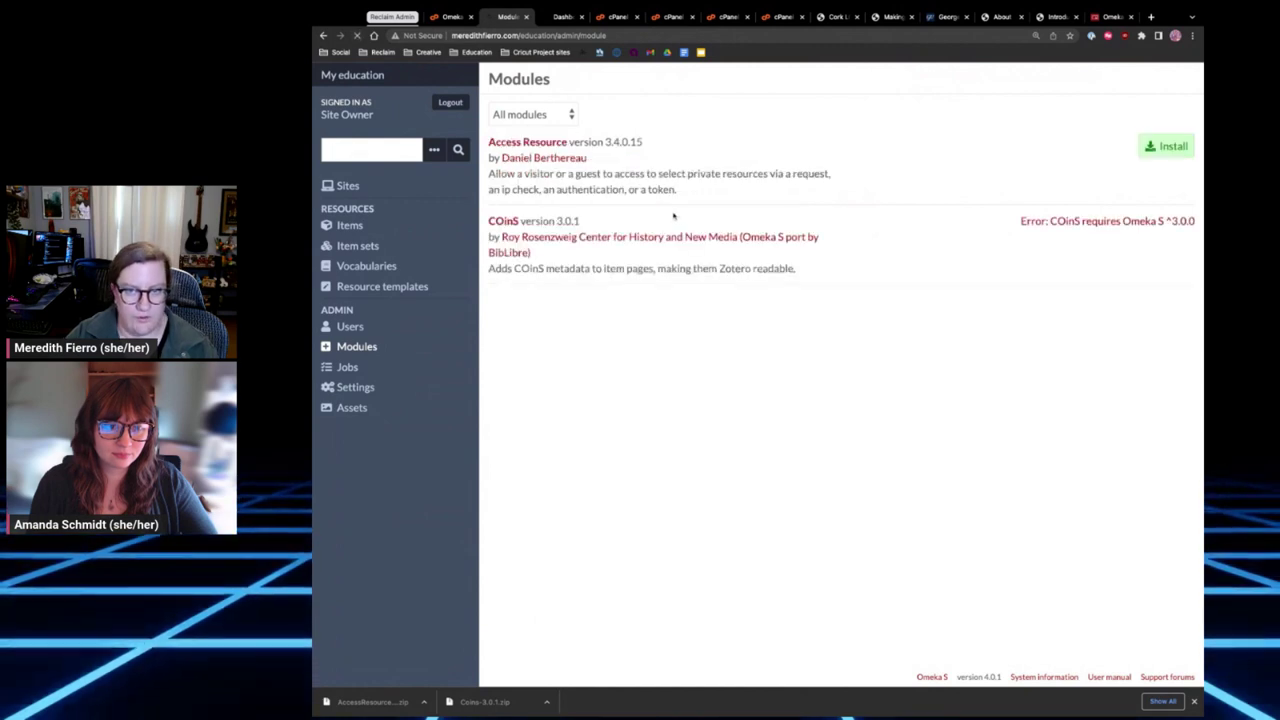
Step: Install the Access Resource module and review the warnings on its Configure page
triple_click(1080, 163)
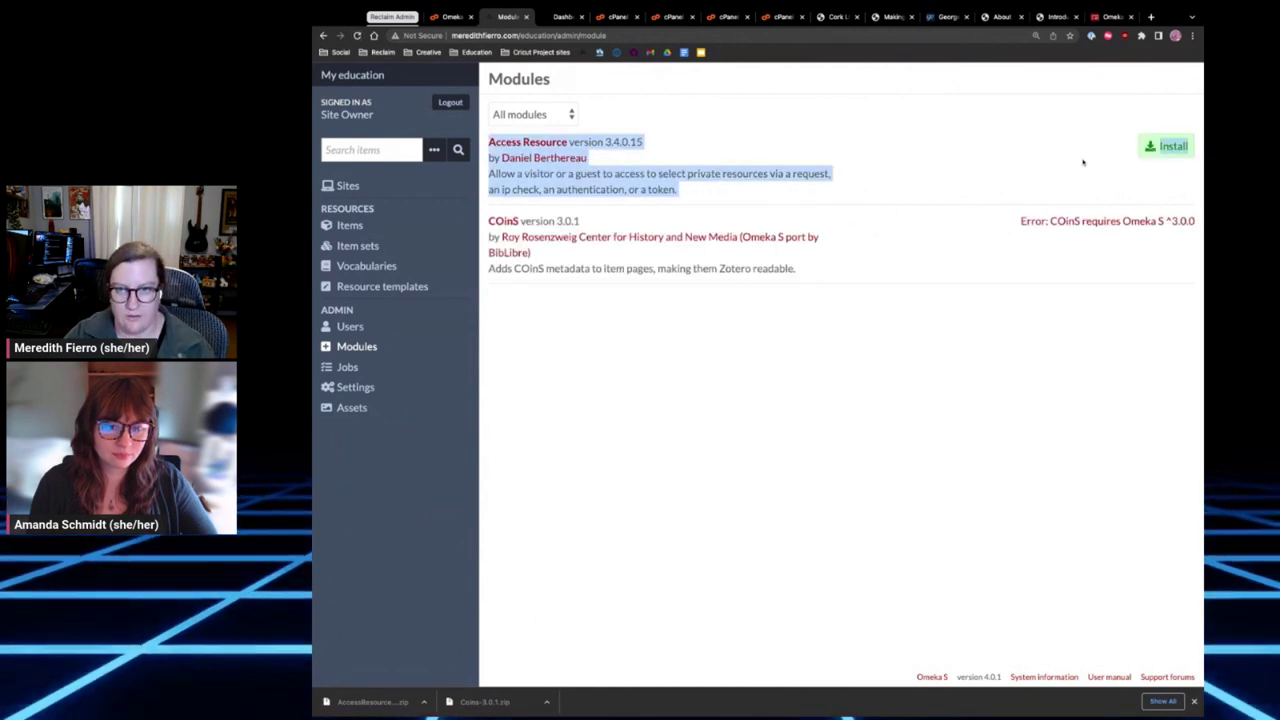
left_click(1176, 150)
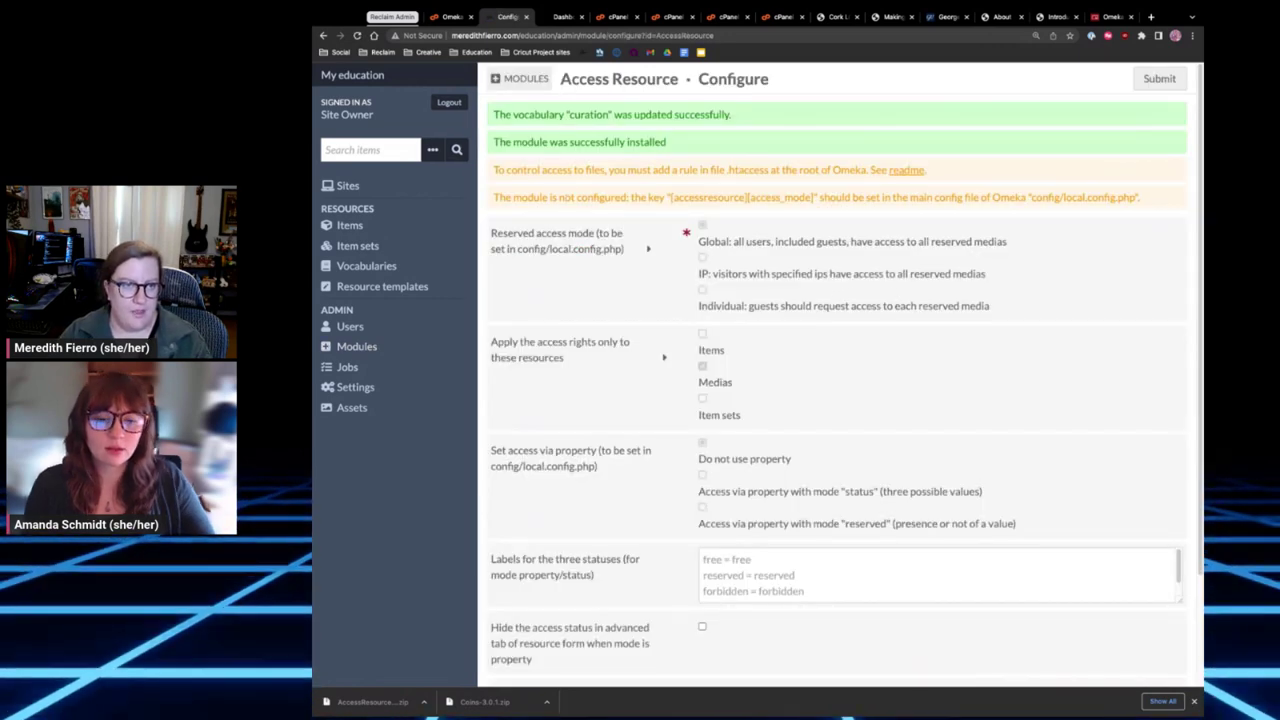
scroll(639, 476, "down", 1)
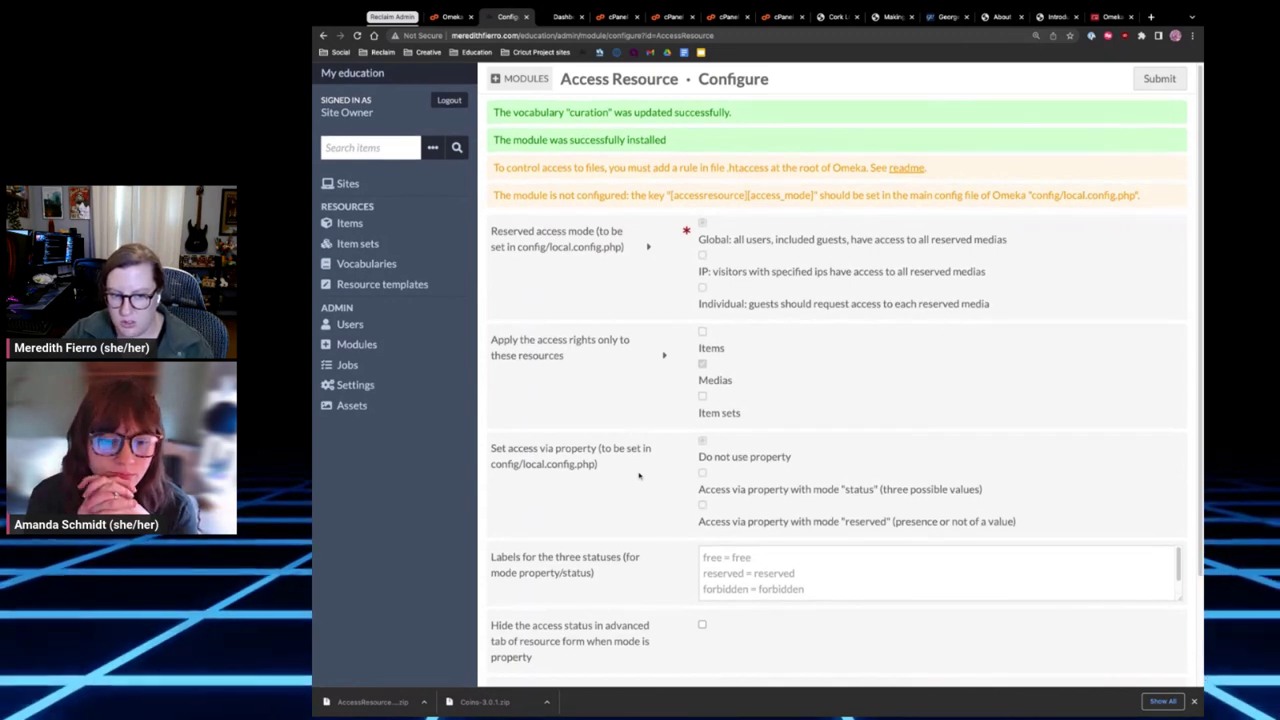
scroll(680, 440, "up", 1)
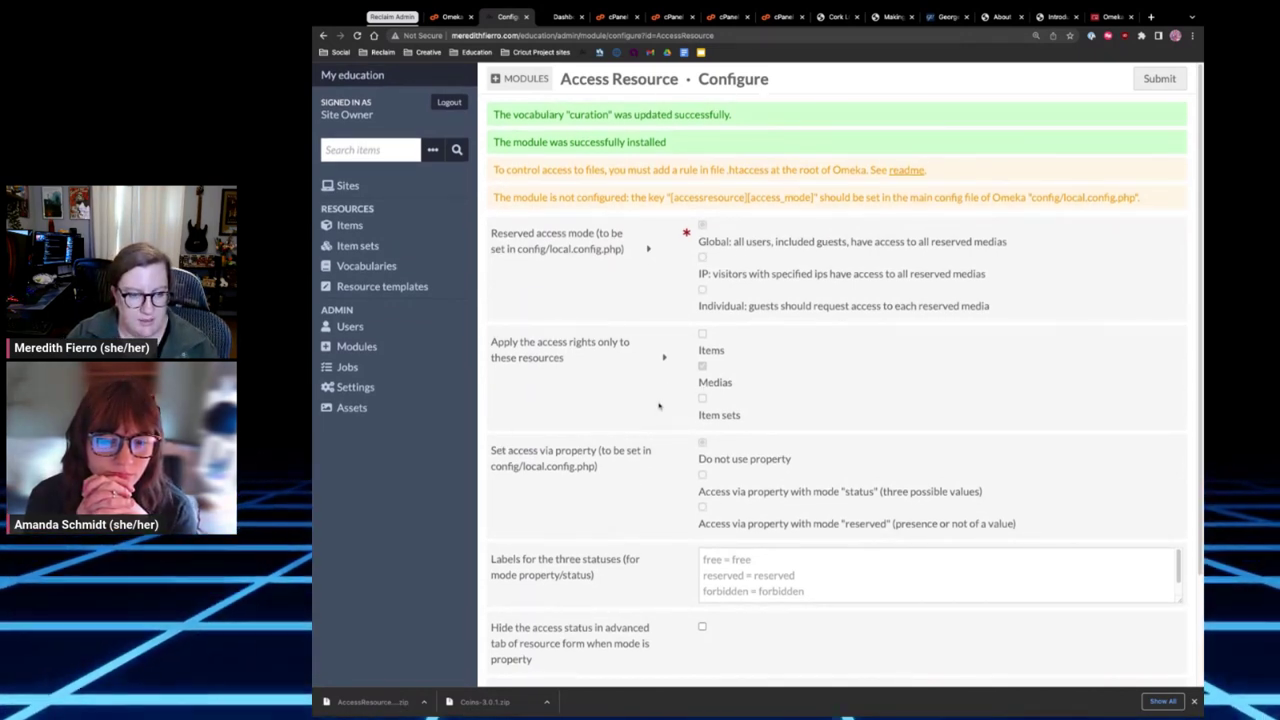
left_click(615, 17)
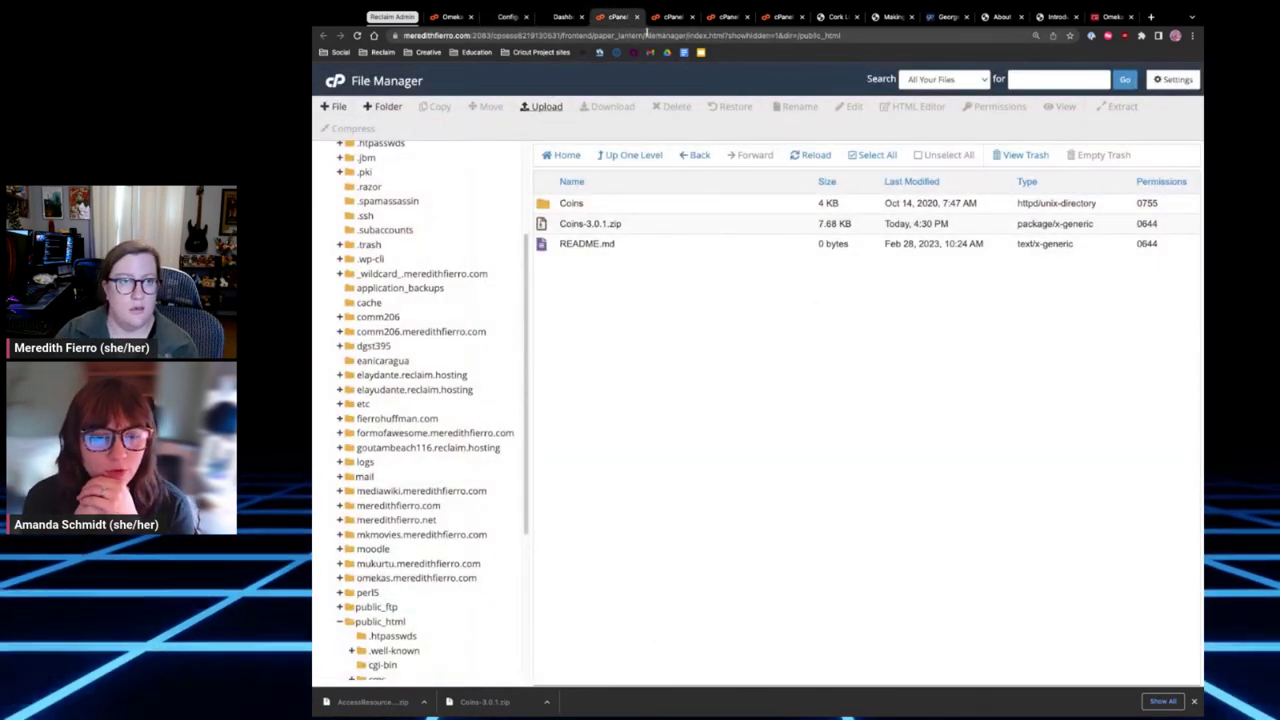
left_click(510, 17)
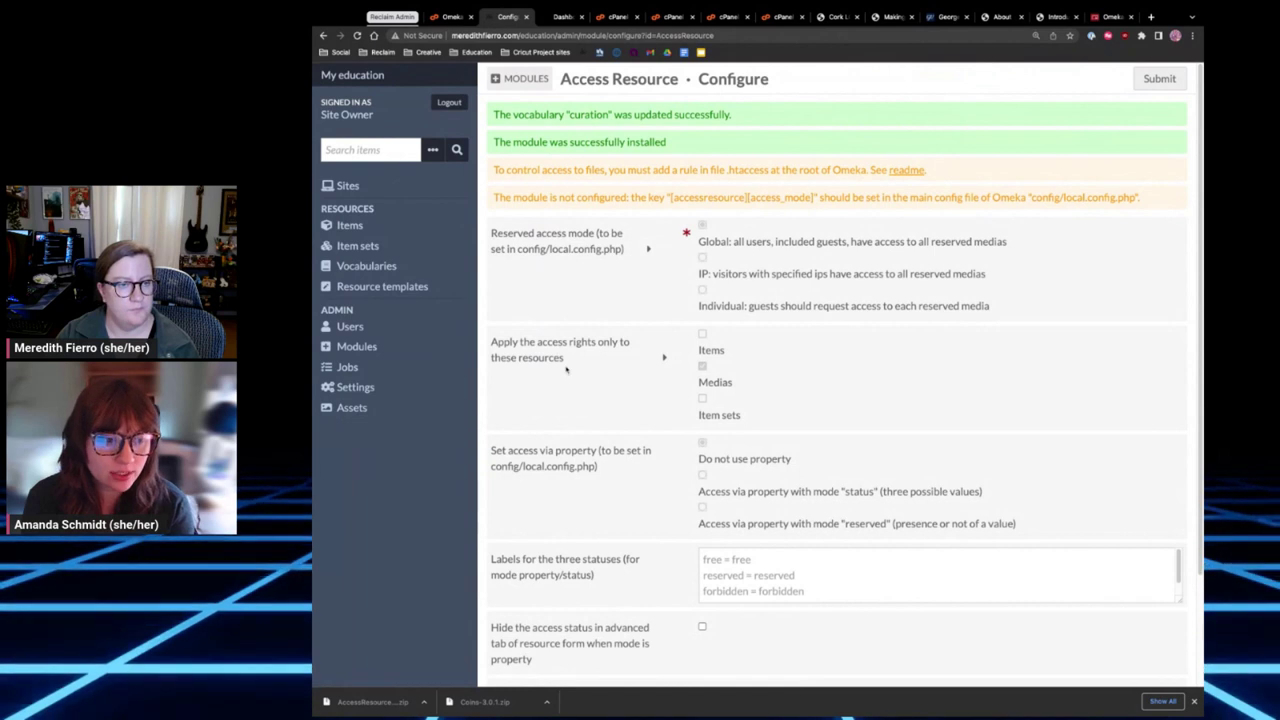
left_click(346, 185)
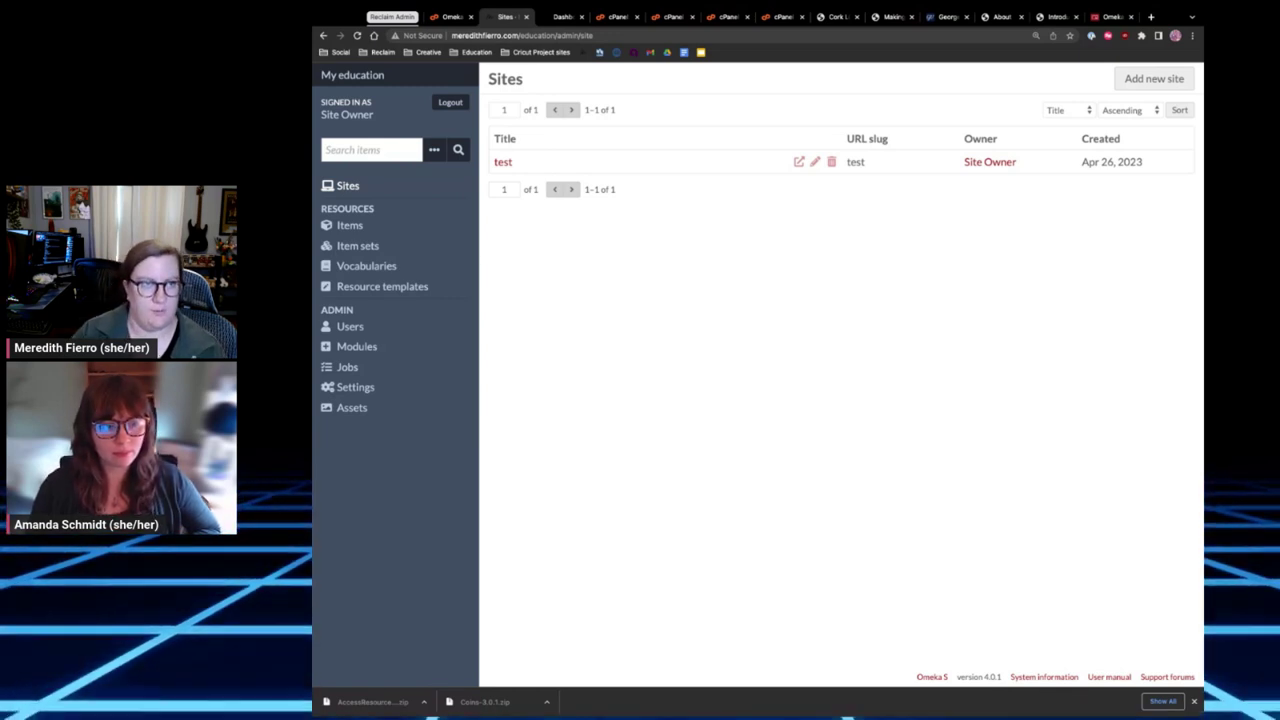
Step: Go up to the Omeka installation folder in File Manager and select its .htaccess file
left_click(614, 19)
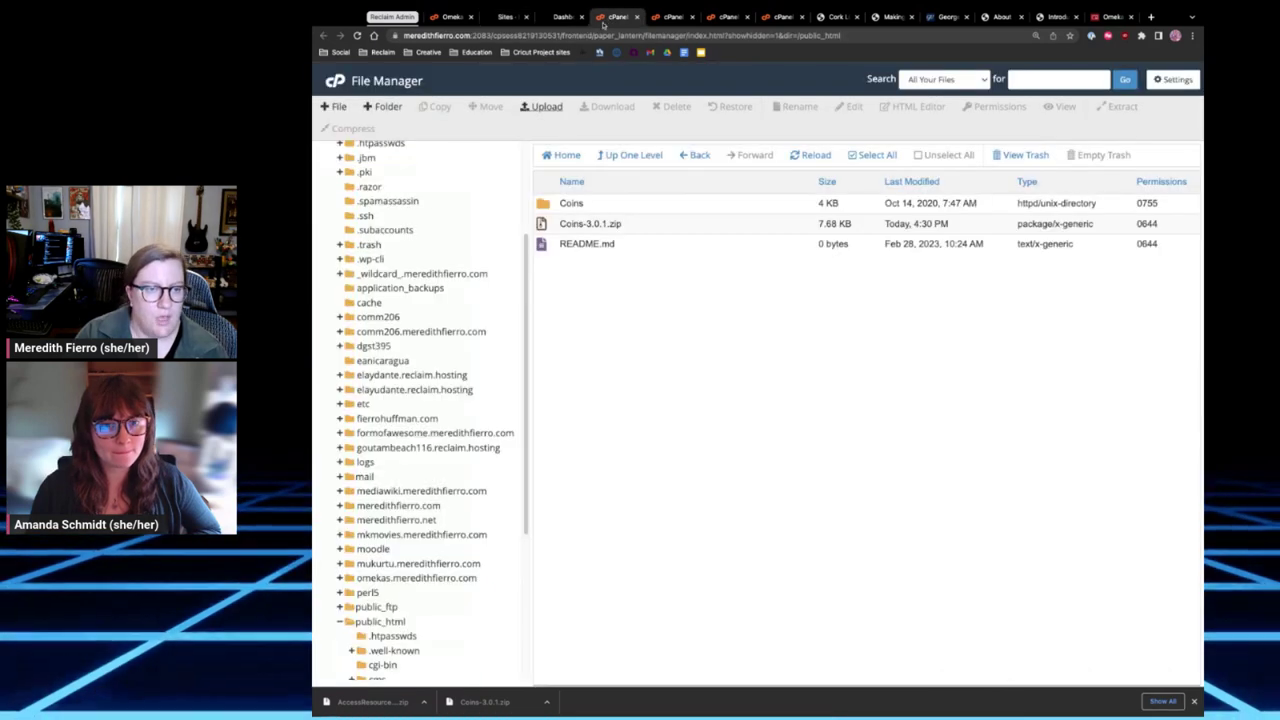
left_click(602, 153)
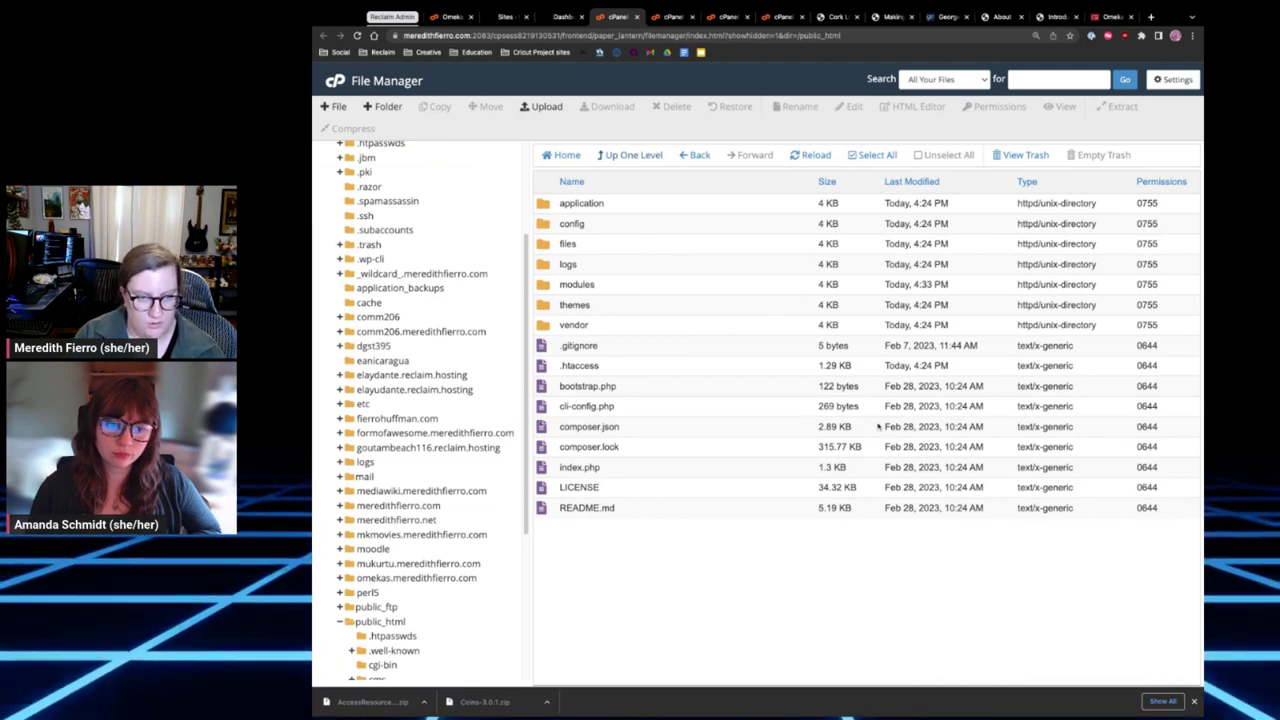
left_click(742, 366)
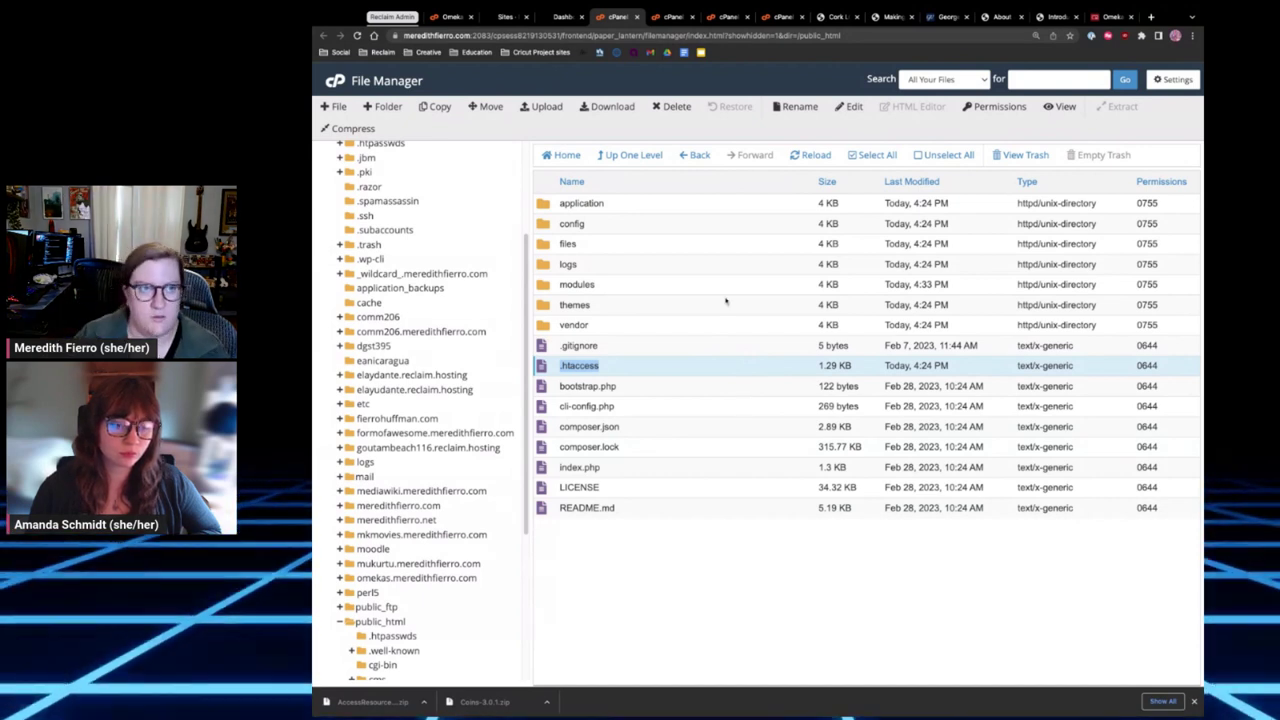
left_click(508, 17)
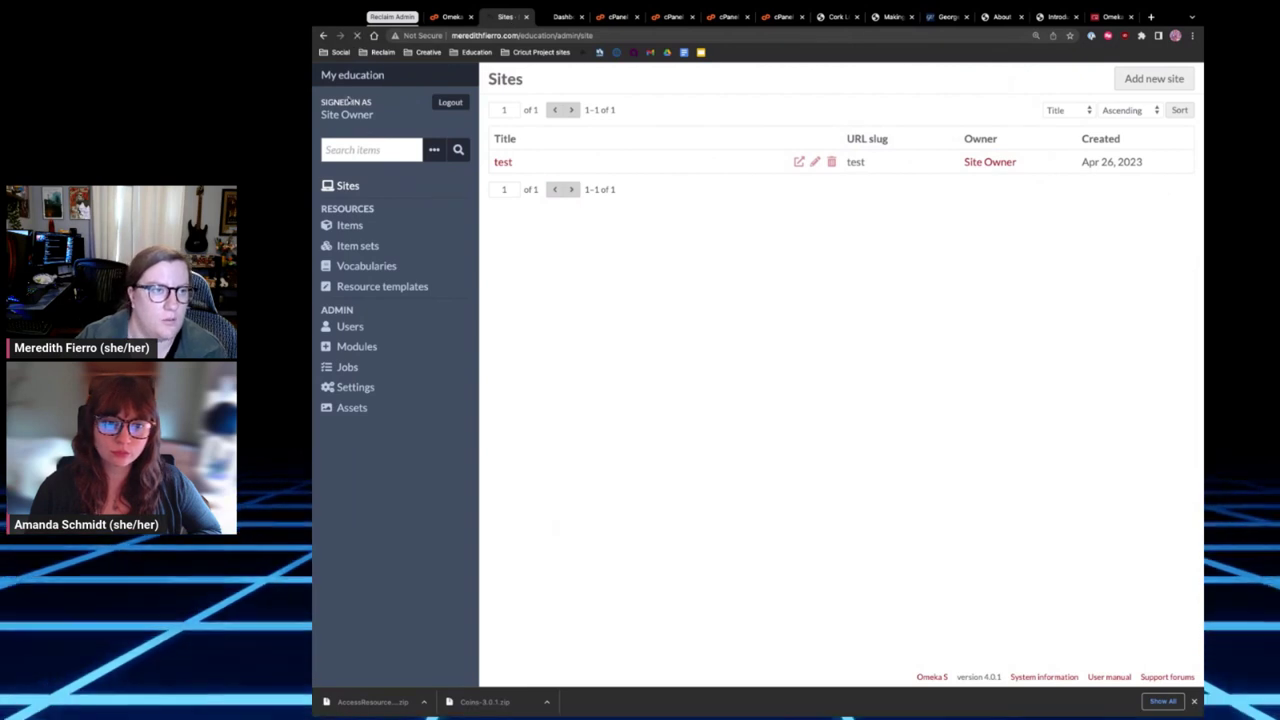
Step: Open the public page of the test site from the Omeka S Sites list
left_click(372, 78)
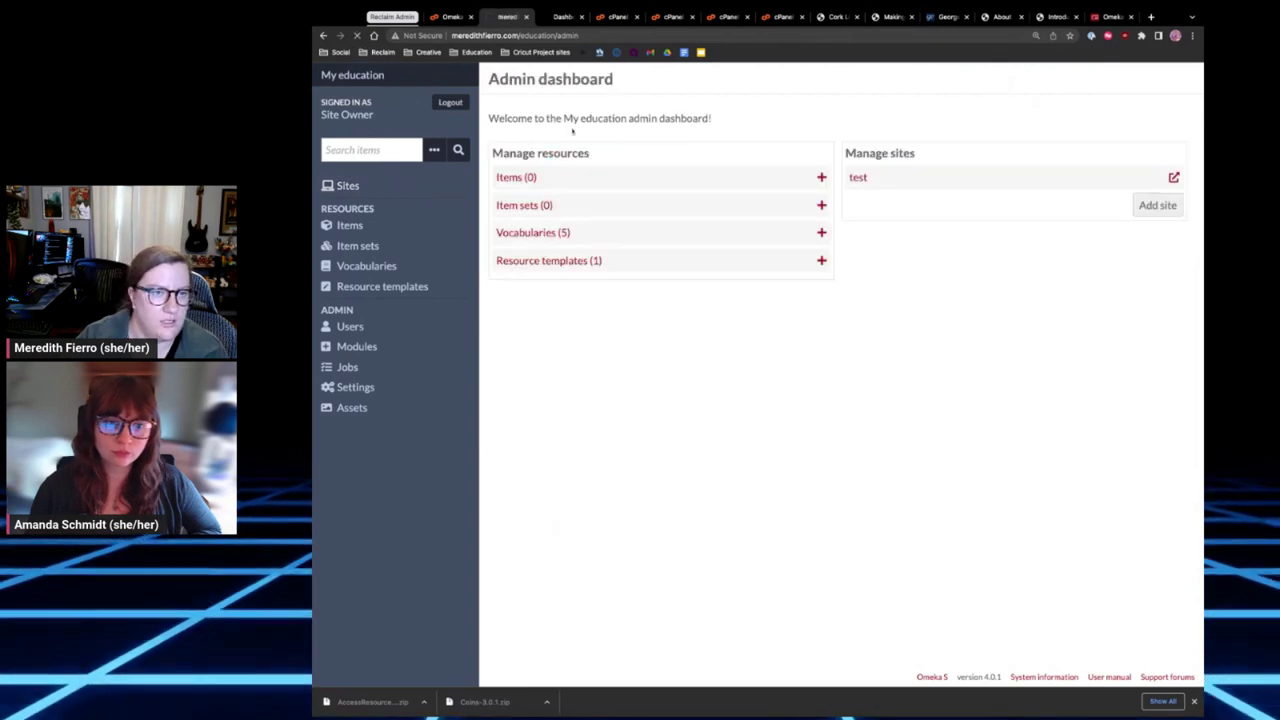
left_click(358, 187)
left_click(503, 161)
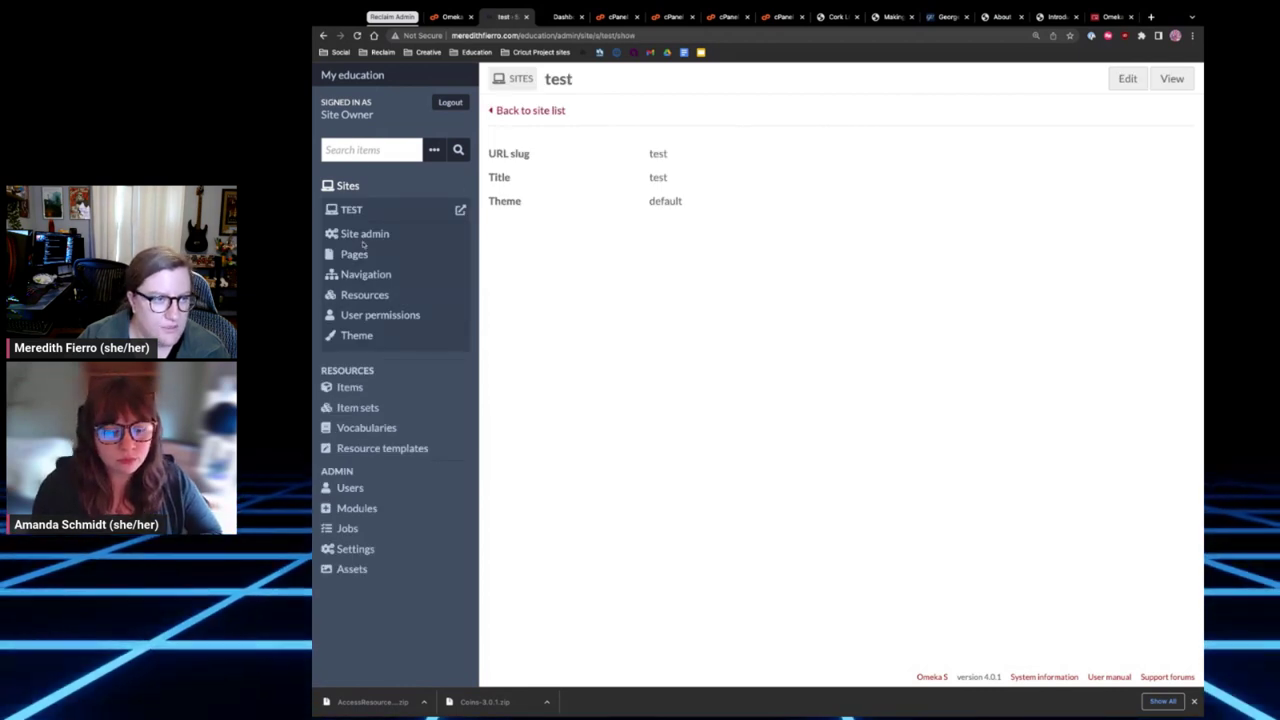
left_click(460, 210)
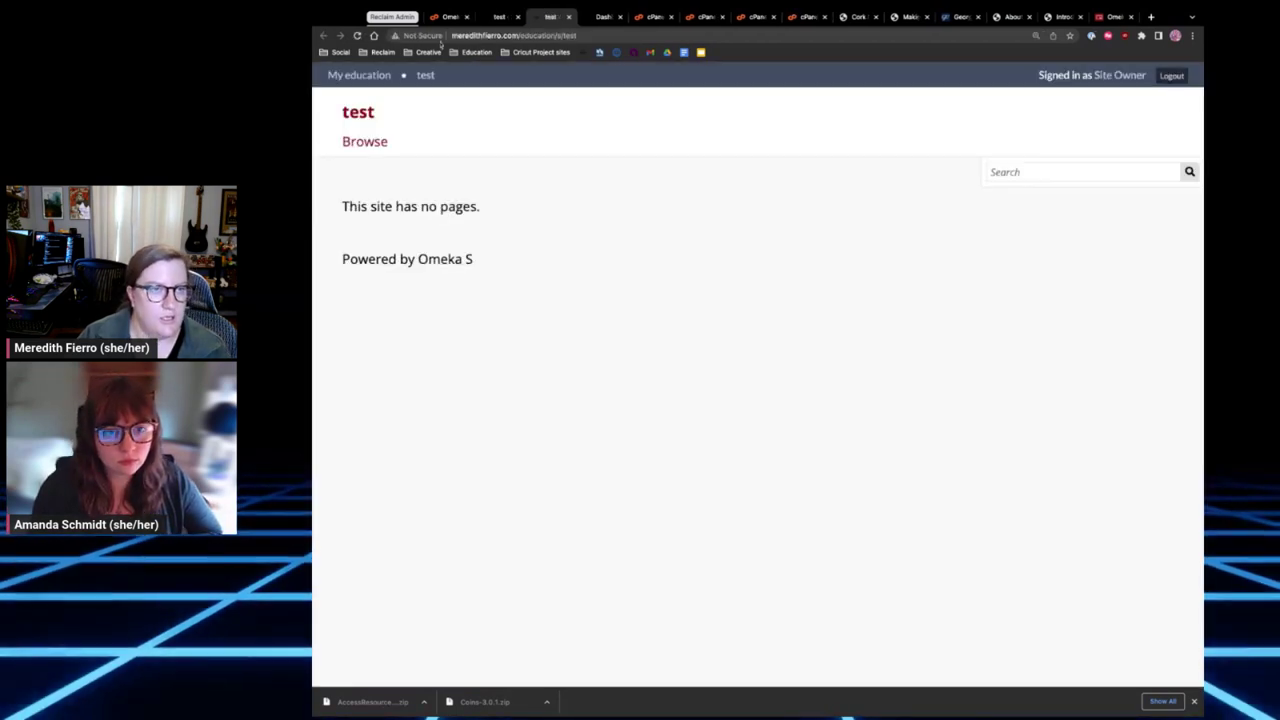
Step: Trim the address to meredithfierro.com/education/ to load the installation's public index
left_click_drag(578, 35, 446, 35)
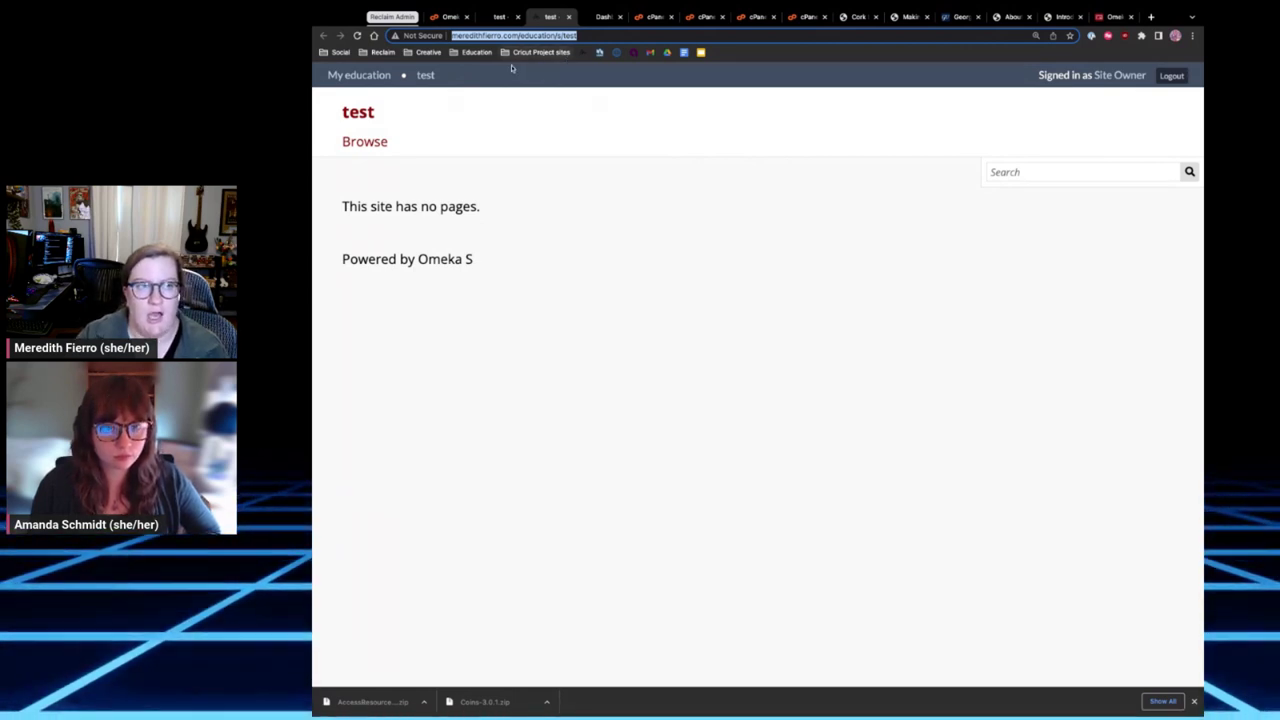
left_click(583, 35)
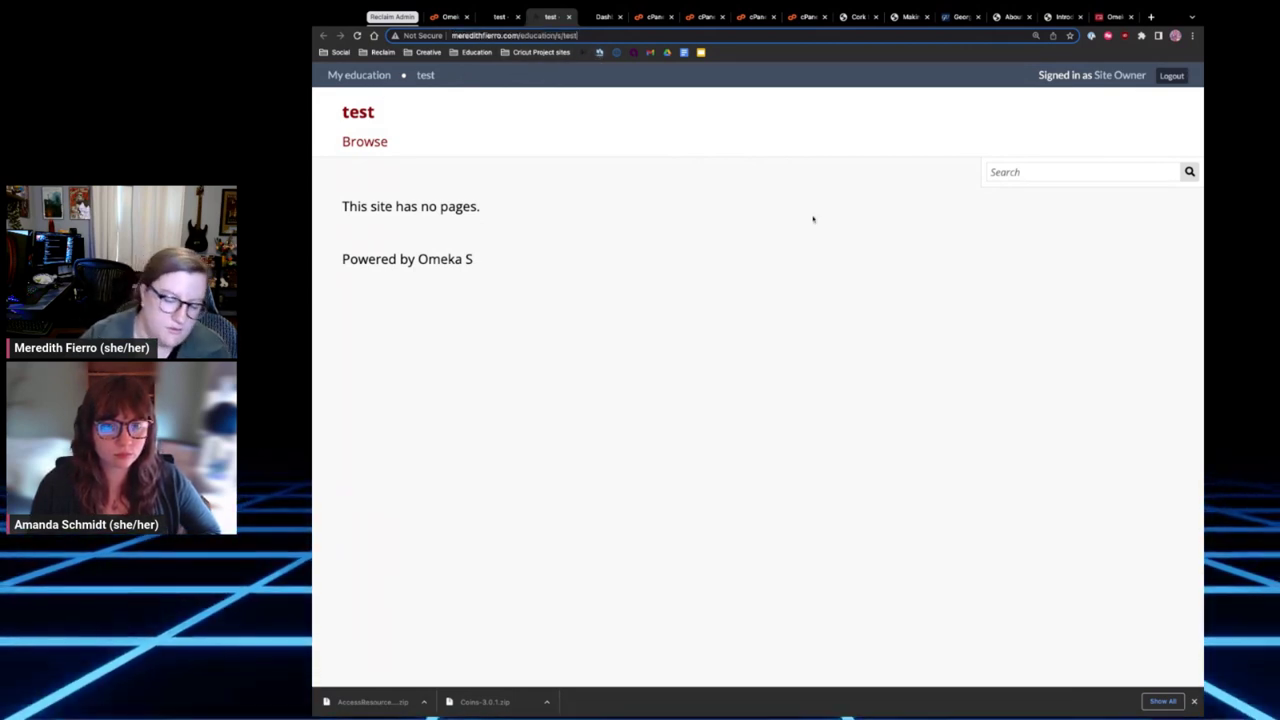
key("BackSpace")
key("BackSpace")
key("BackSpace")
key("BackSpace")
key("BackSpace")
key("BackSpace")
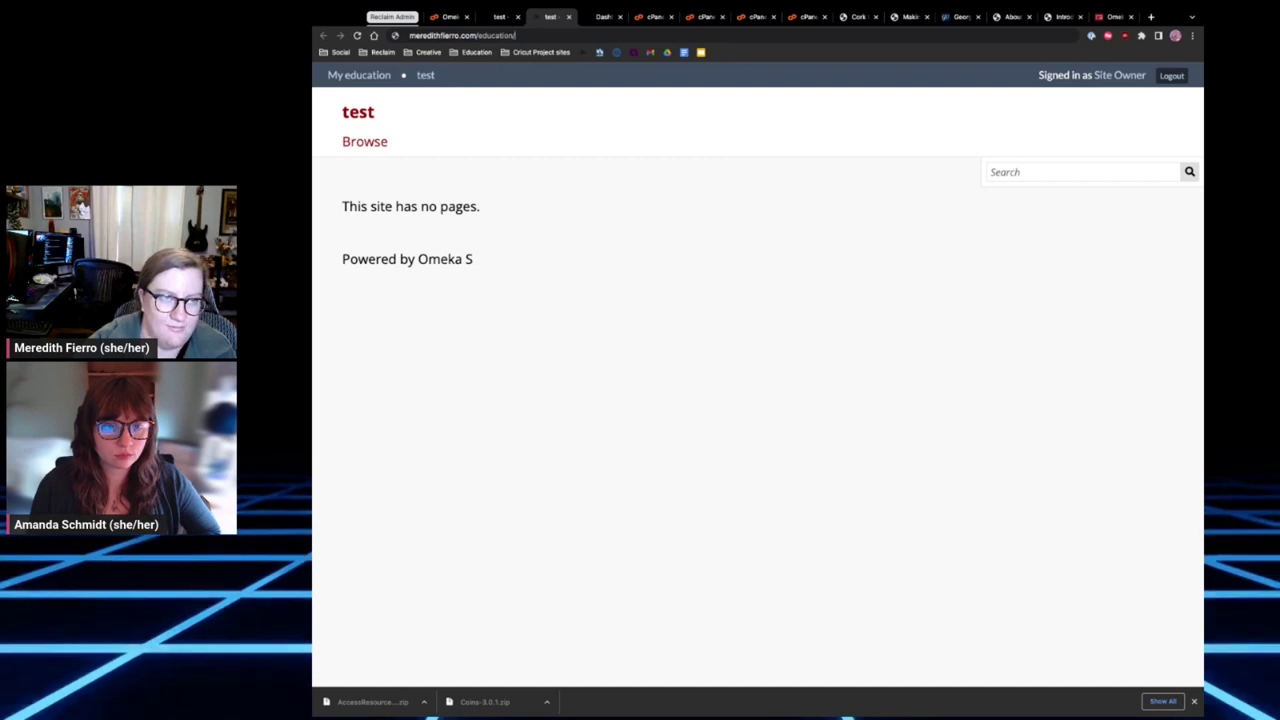
key("Return")
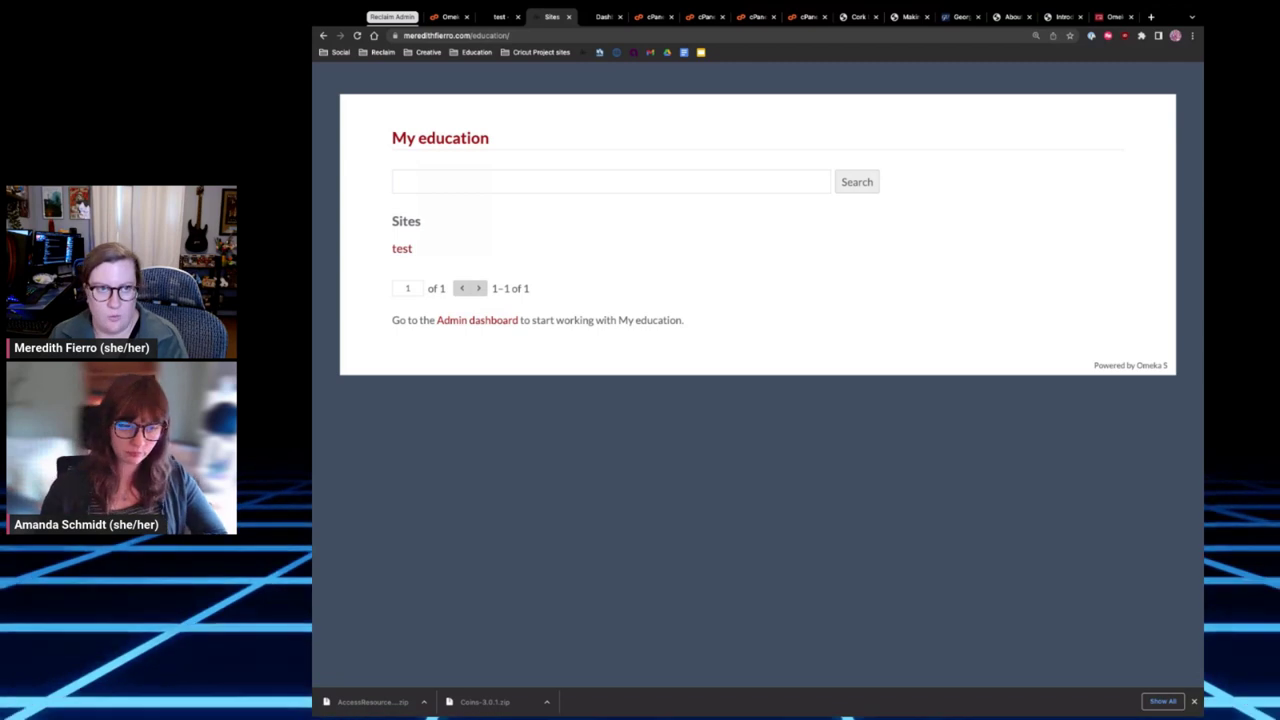
left_click(652, 18)
right_click(652, 370)
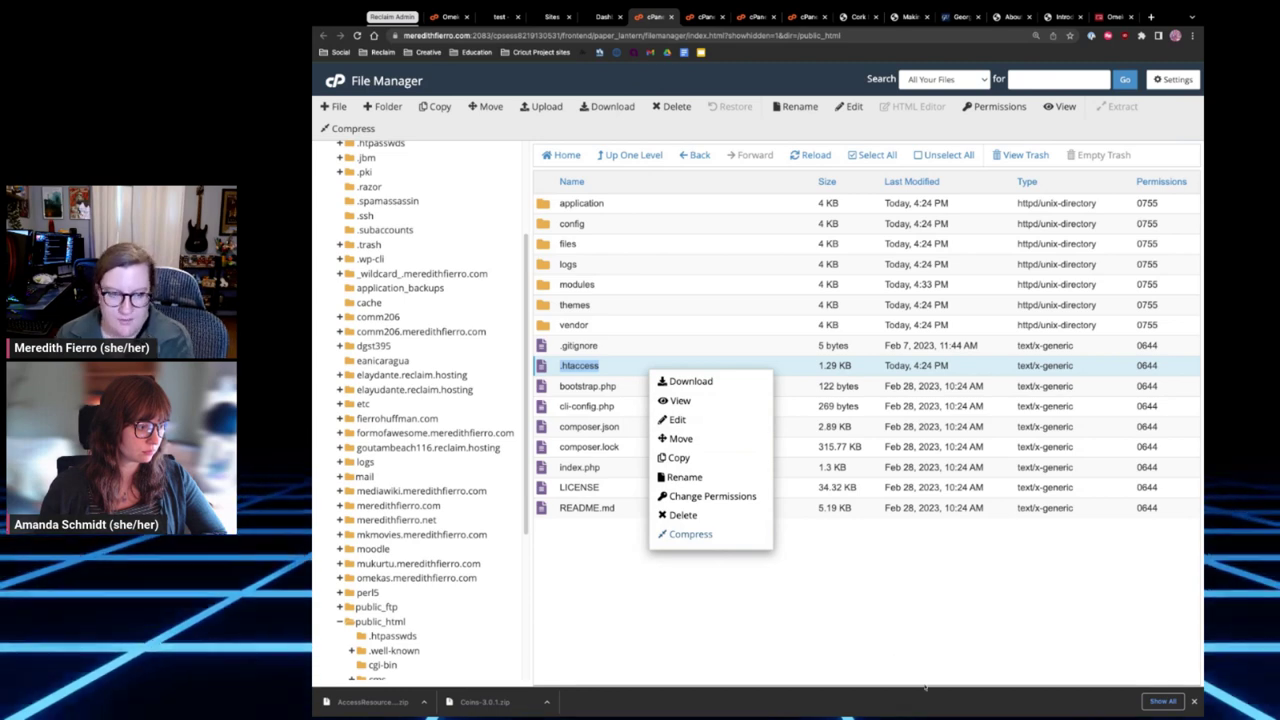
left_click(664, 420)
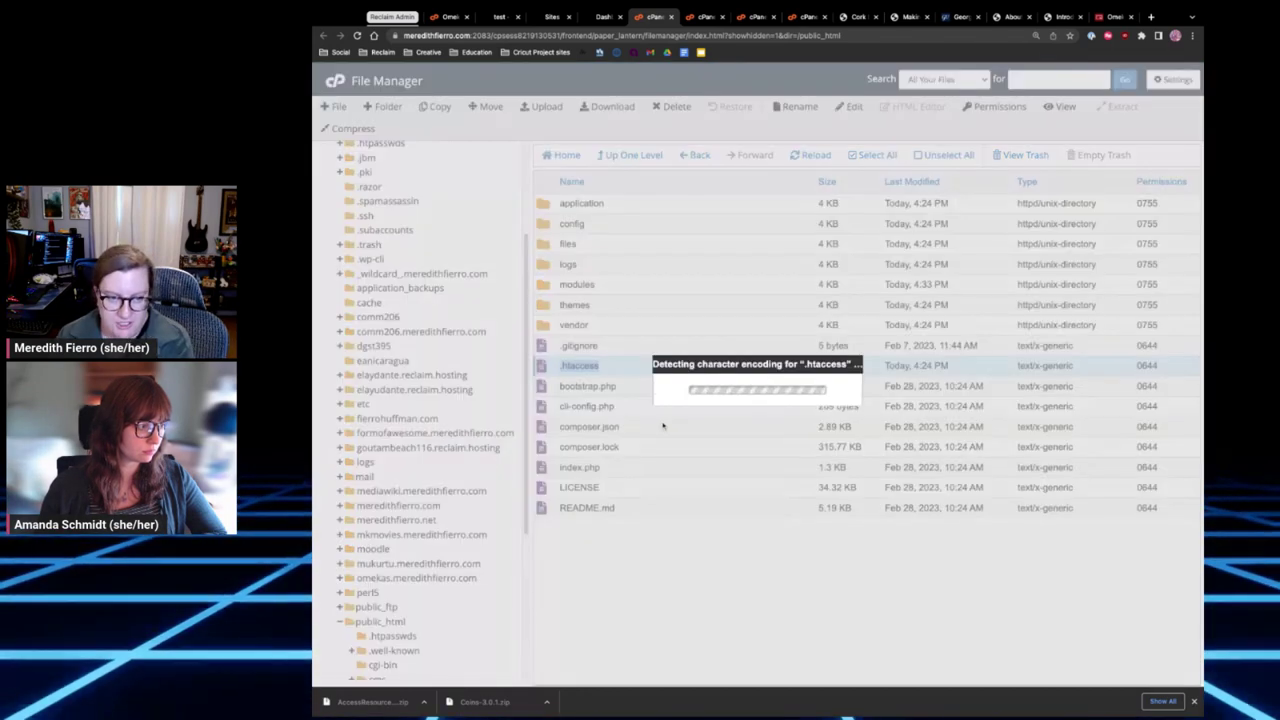
left_click(873, 476)
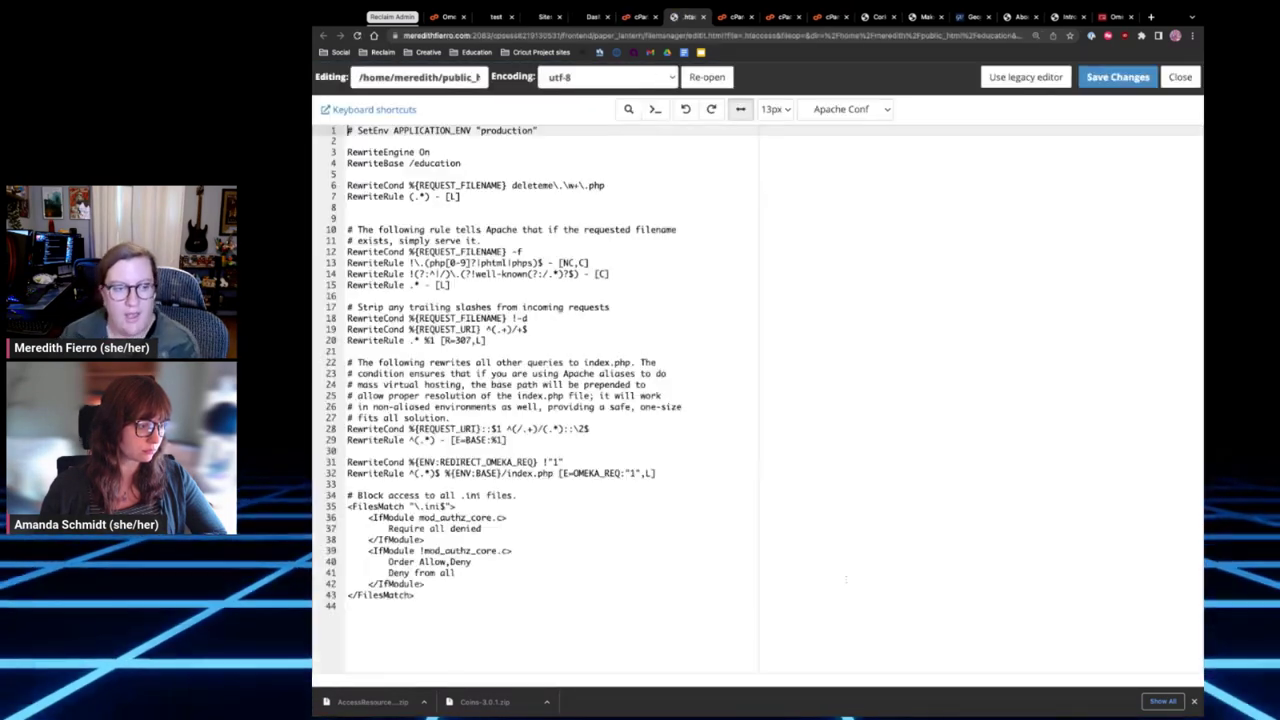
left_click(366, 619)
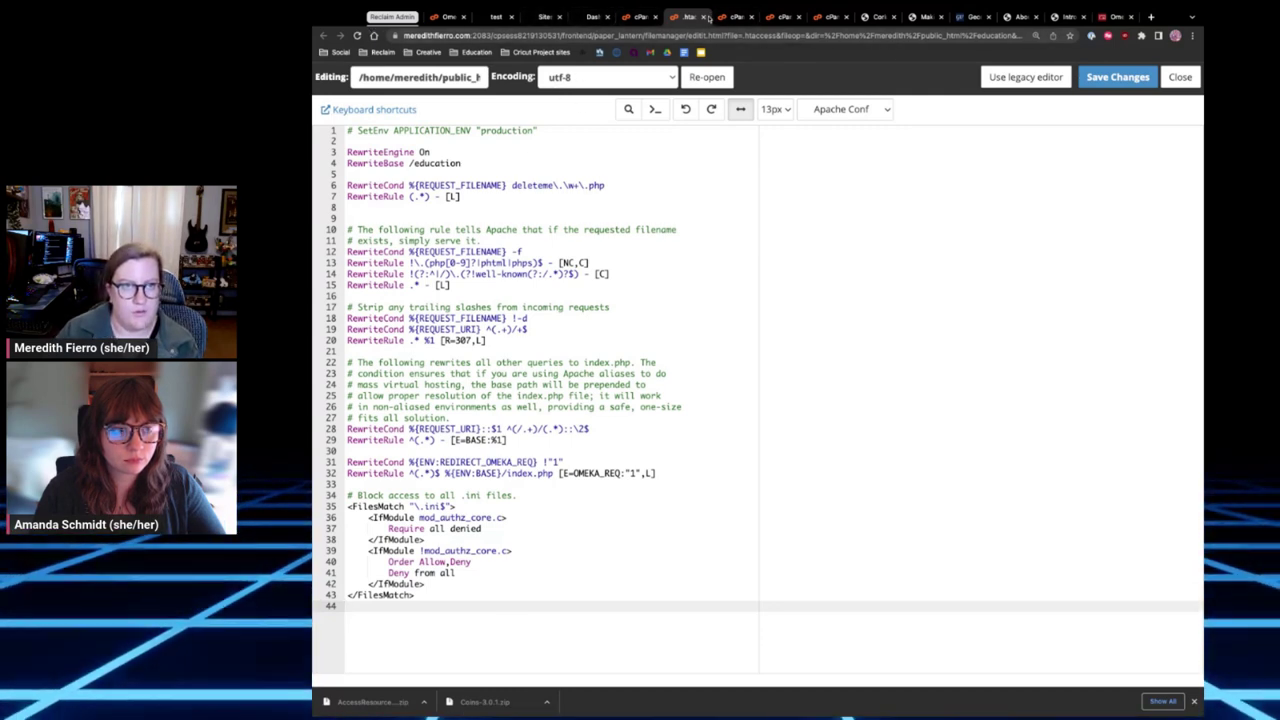
left_click(704, 18)
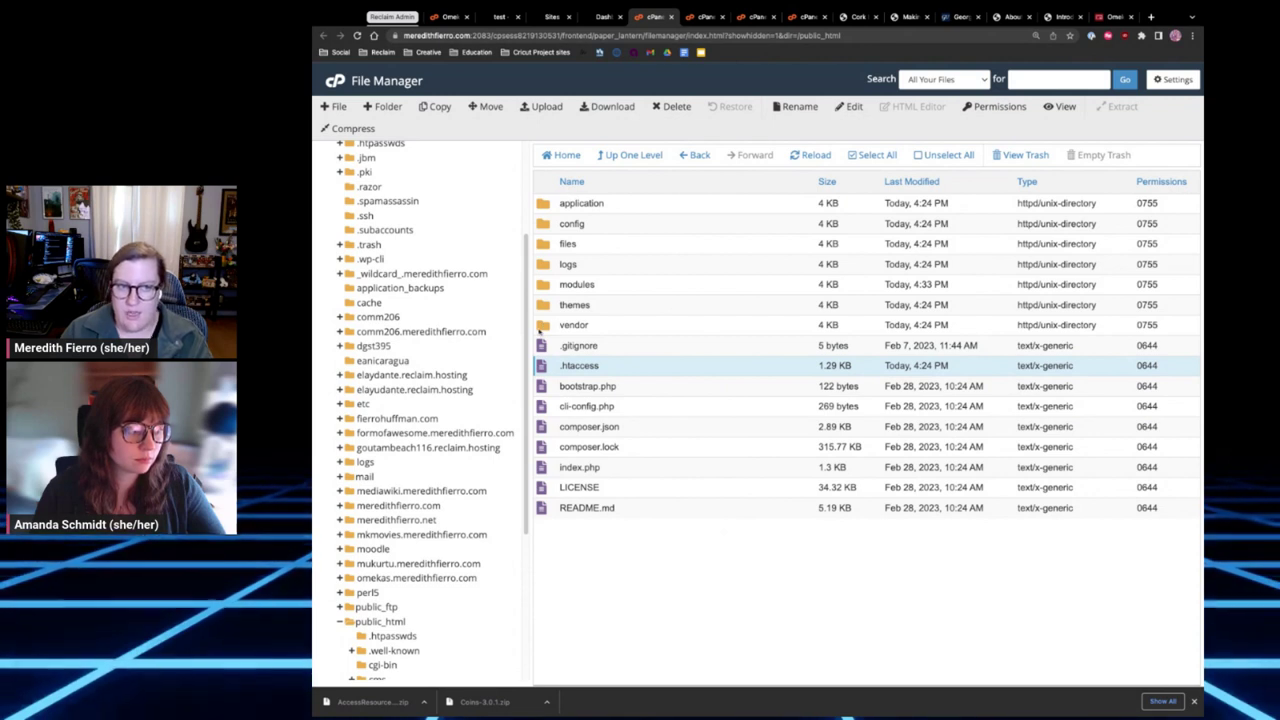
Step: Highlight the modules and themes folders, then open config to view database.ini and local.config.php
left_click(621, 288)
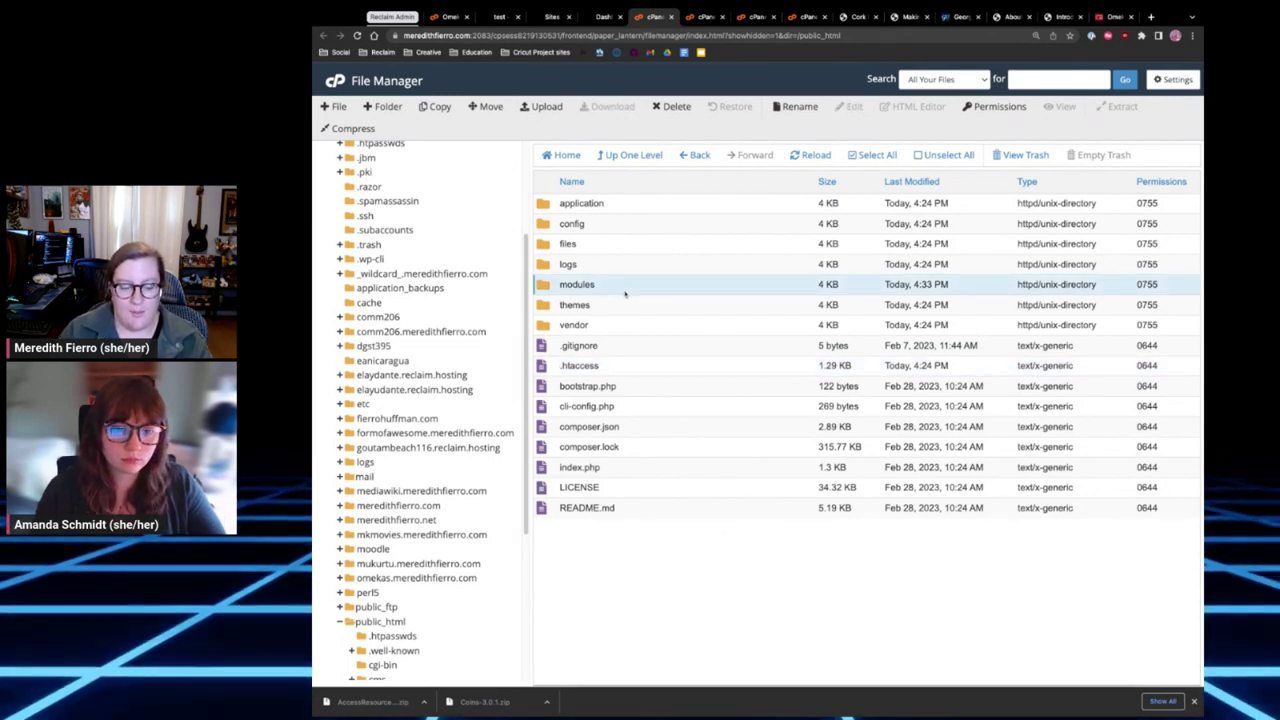
left_click(625, 306, "shift")
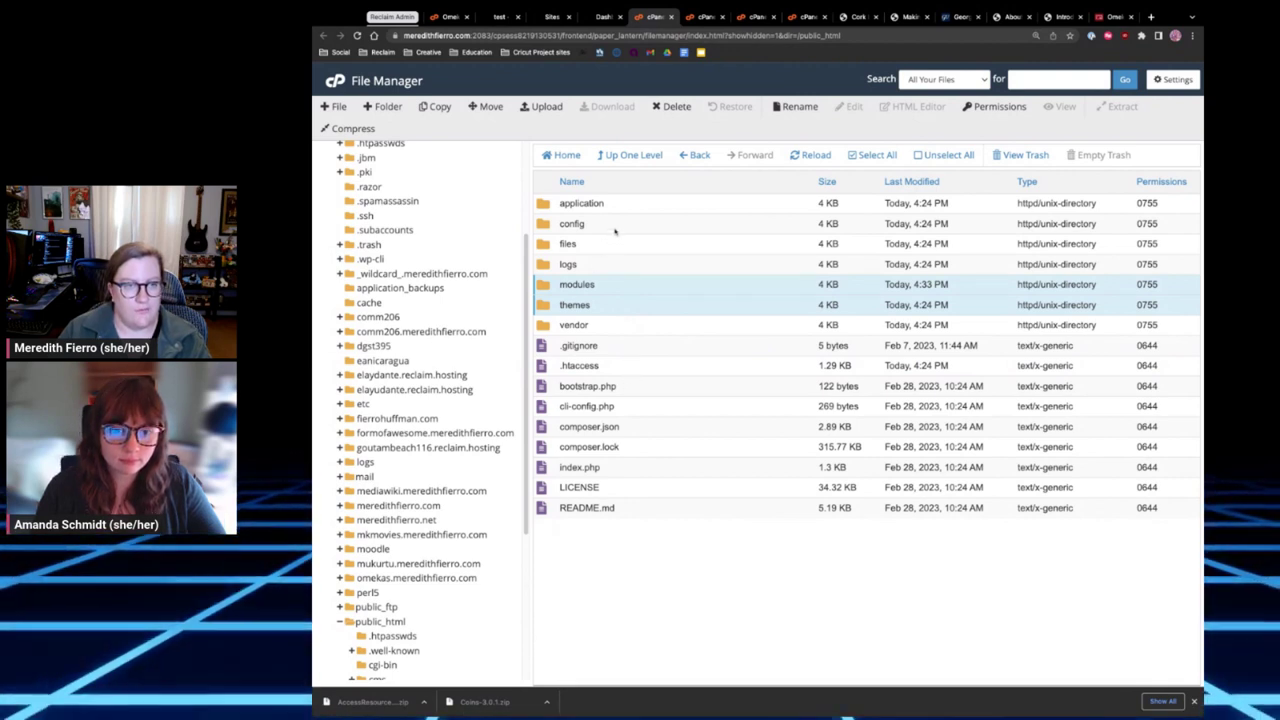
double_click(611, 225)
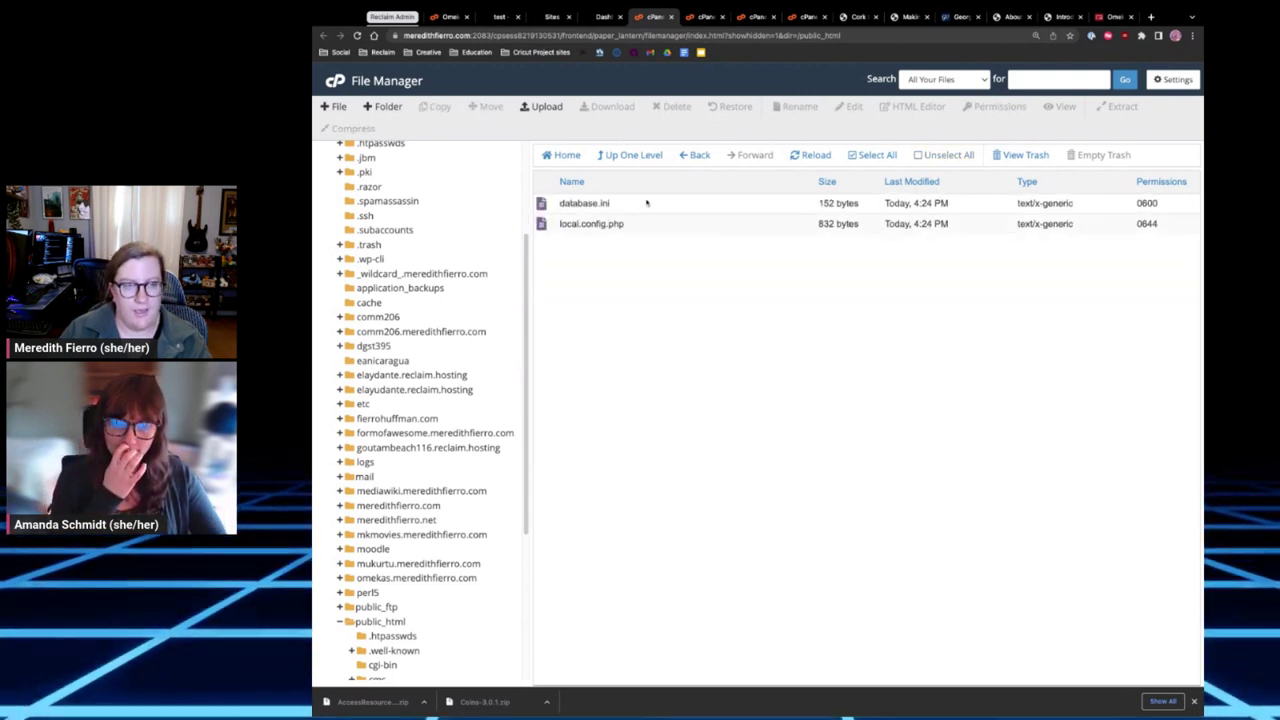
Step: Return to the Omeka S folder, highlight config, modules and themes, and reopen config
left_click(661, 157)
left_click(607, 226)
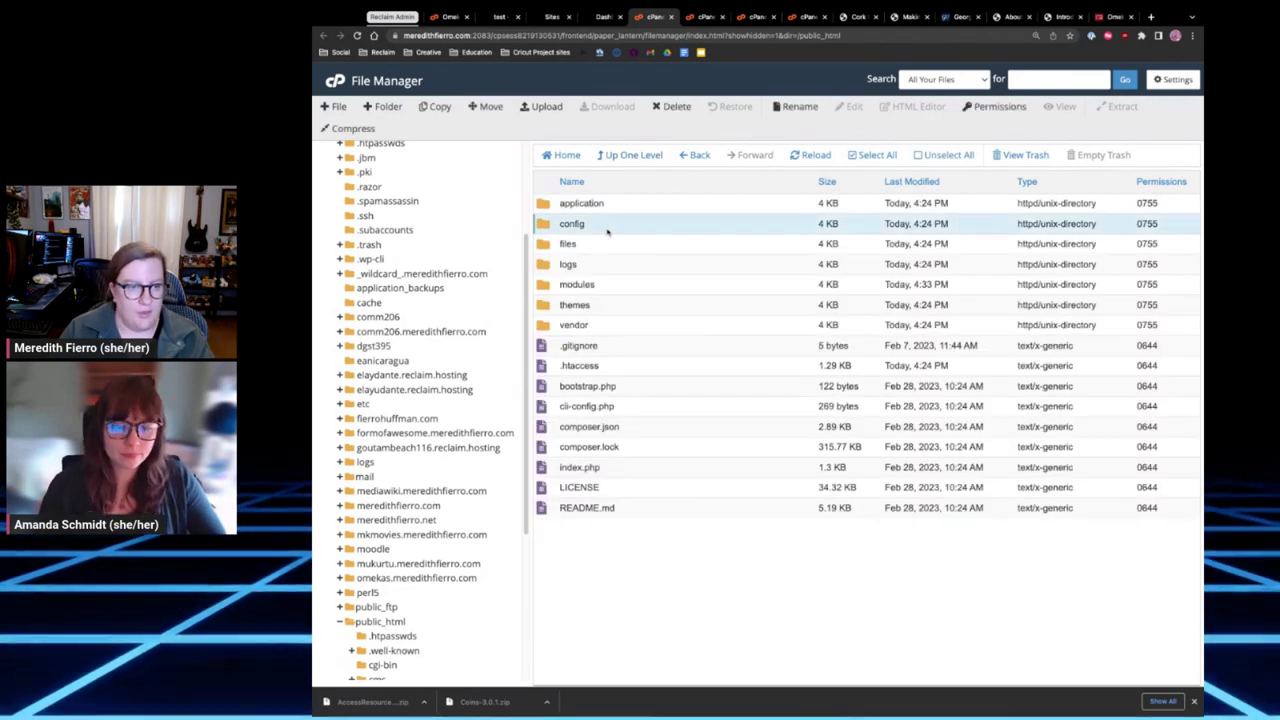
left_click(588, 286, "ctrl")
left_click(588, 308, "ctrl")
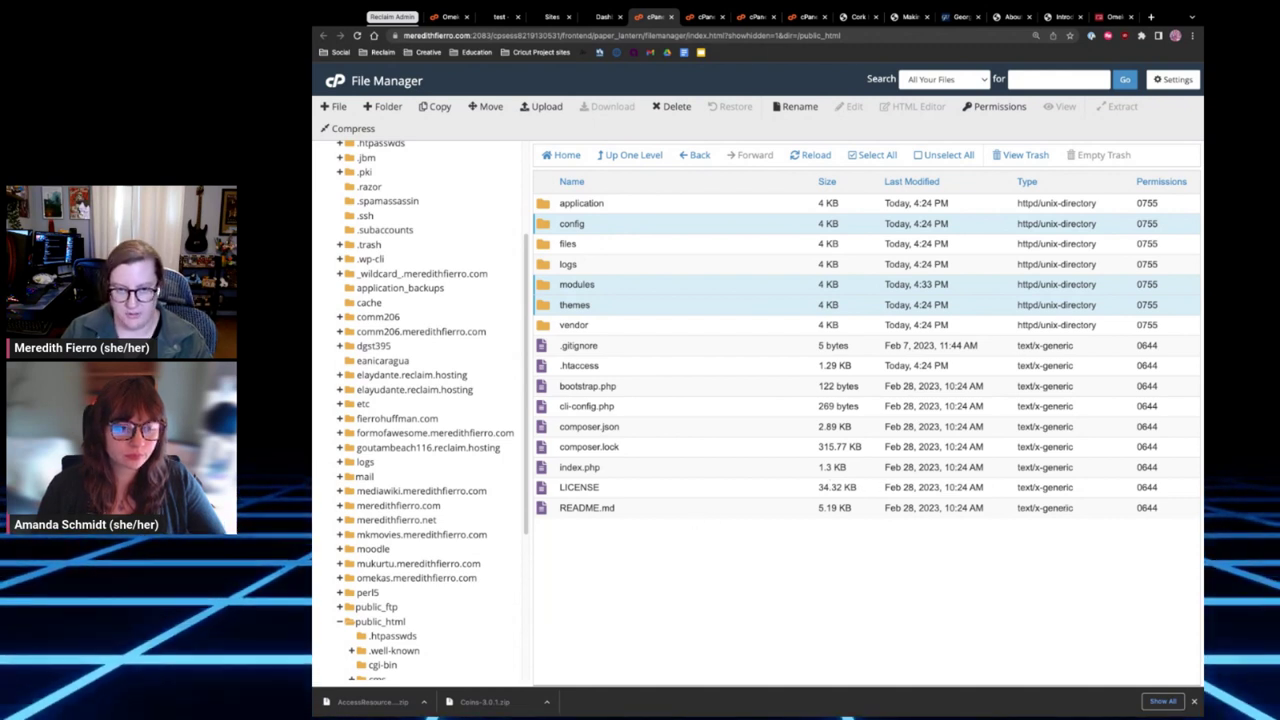
double_click(714, 229)
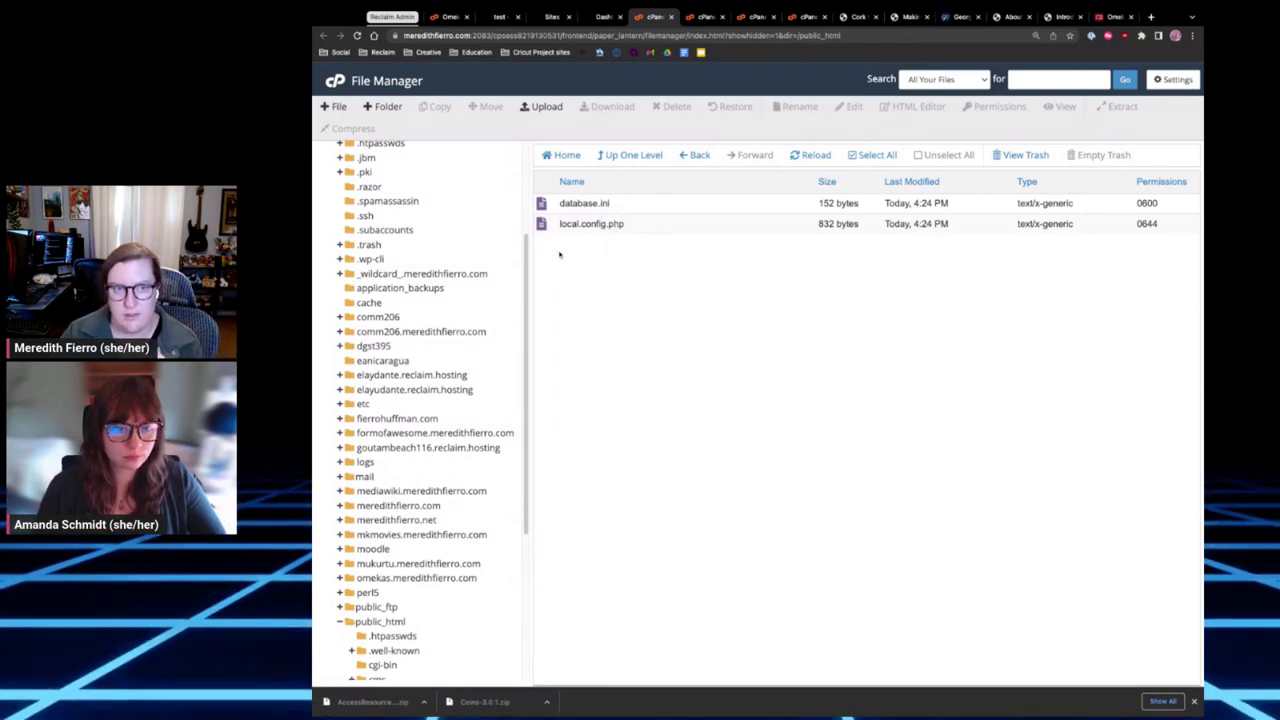
Step: Back in the installation folder, highlight files, config, modules and themes together
left_click(617, 160)
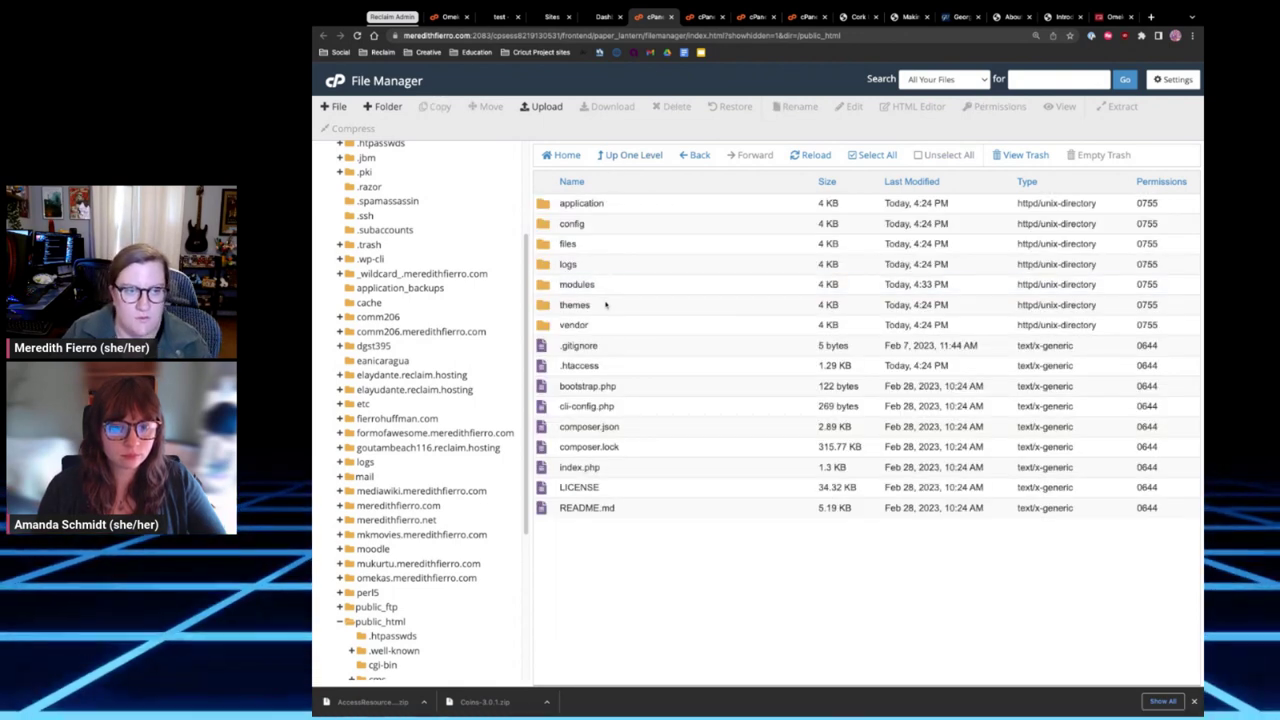
left_click(603, 244)
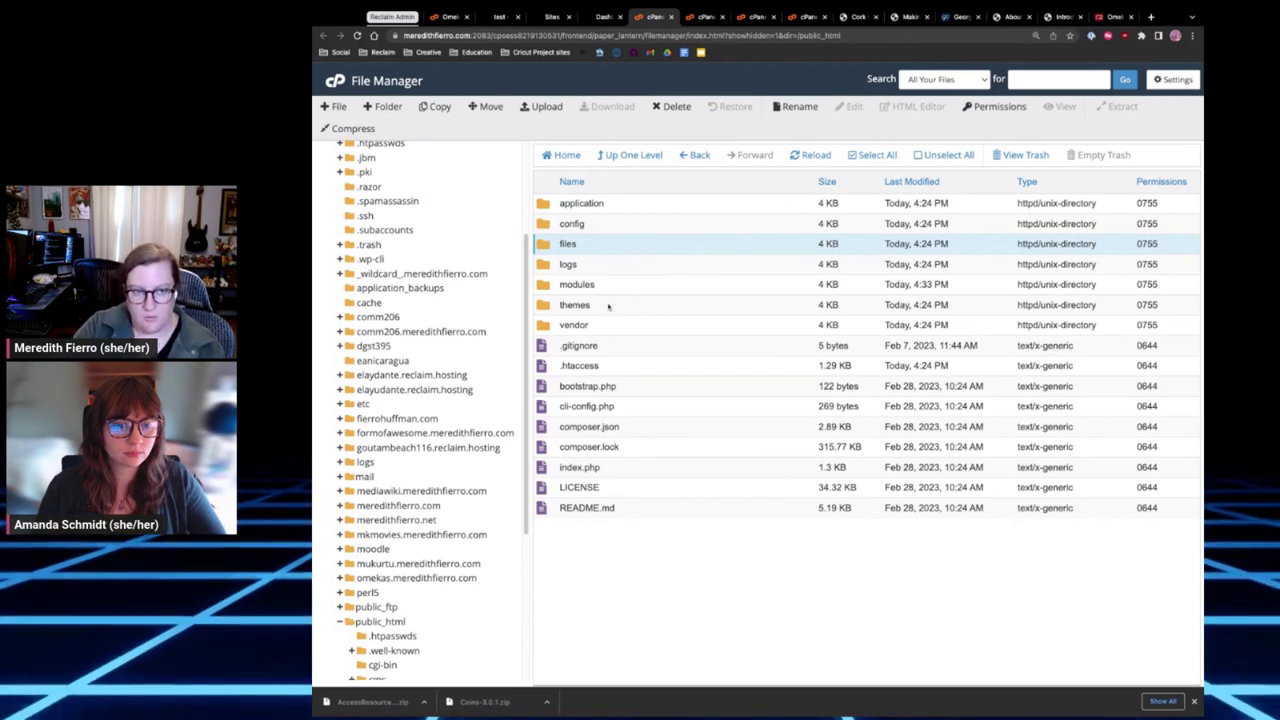
left_click(600, 225, "ctrl")
left_click(622, 285, "ctrl")
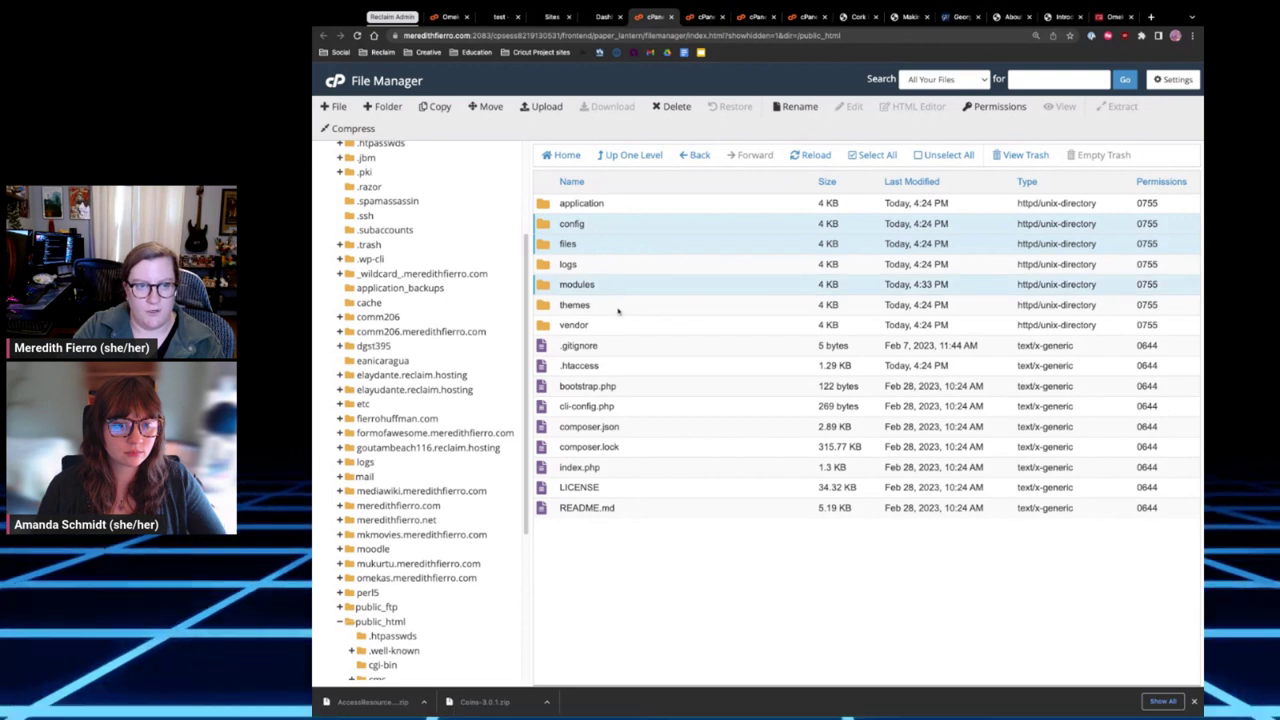
left_click(615, 306, "ctrl")
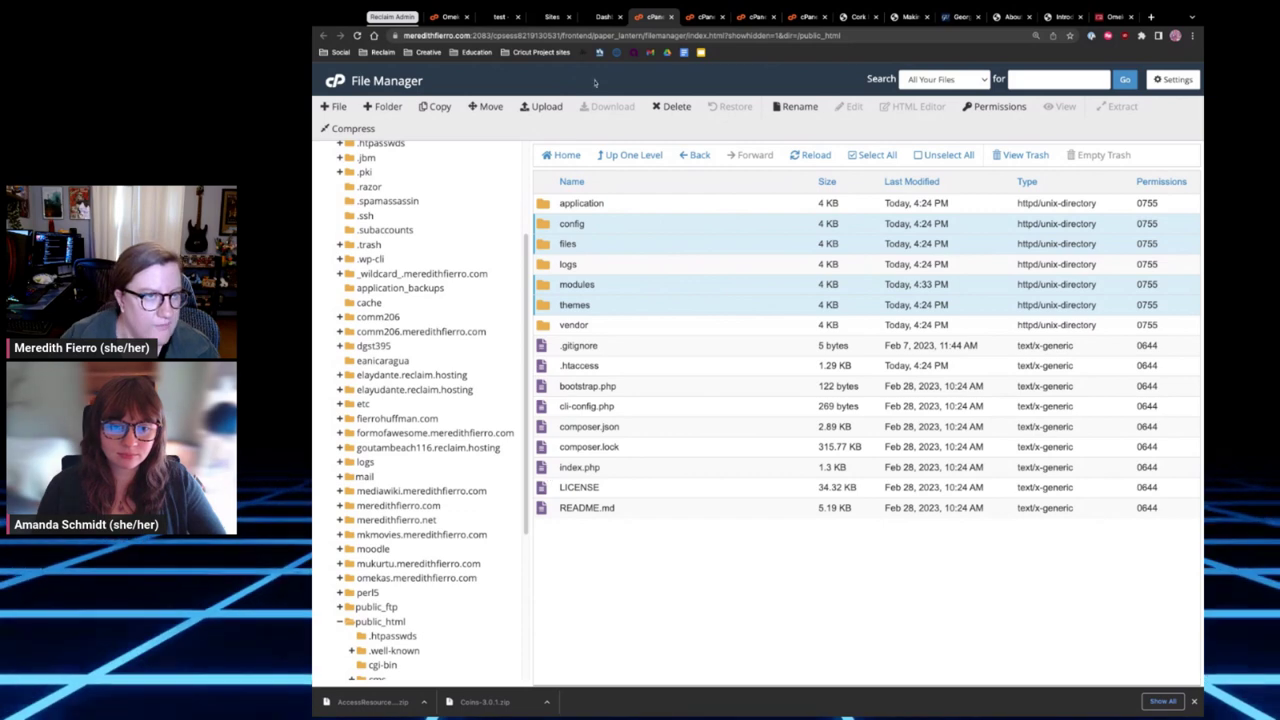
Step: Close the four leftover Omeka browser tabs and advance to the Plugins and Themes slide
left_click(519, 18)
left_click(519, 18)
left_click(519, 18)
left_click(519, 18)
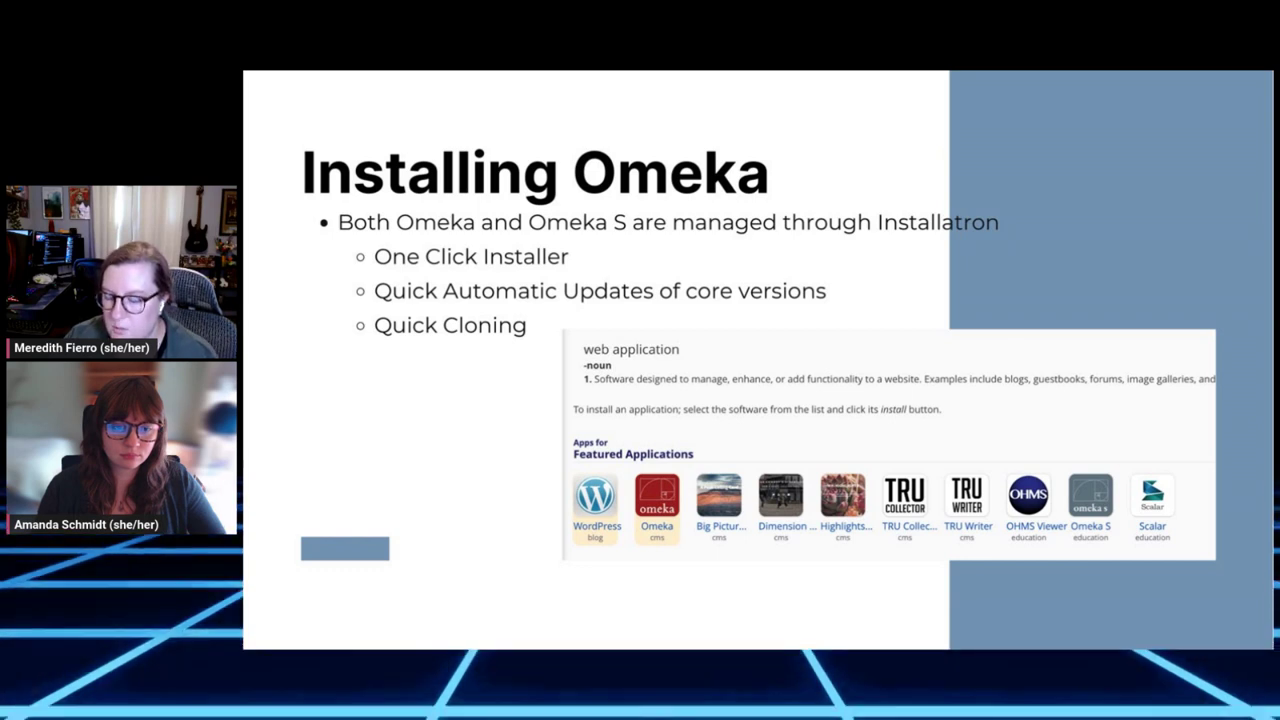
key("Right")
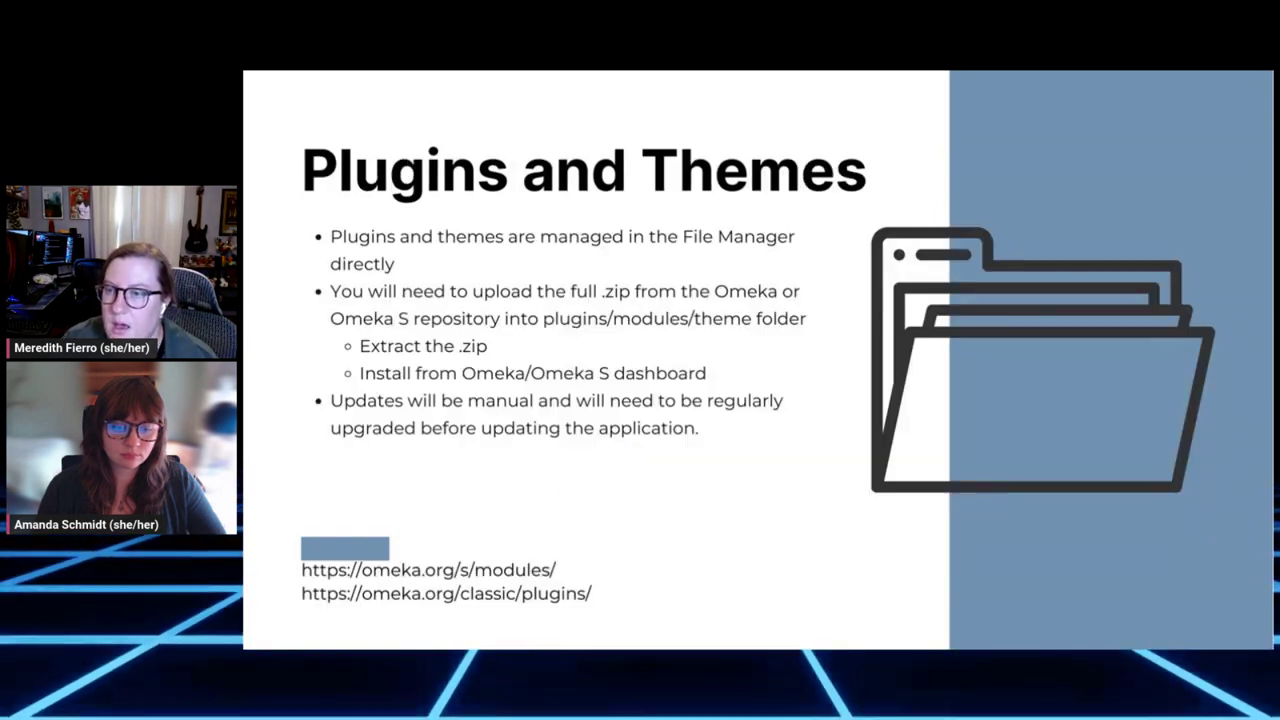